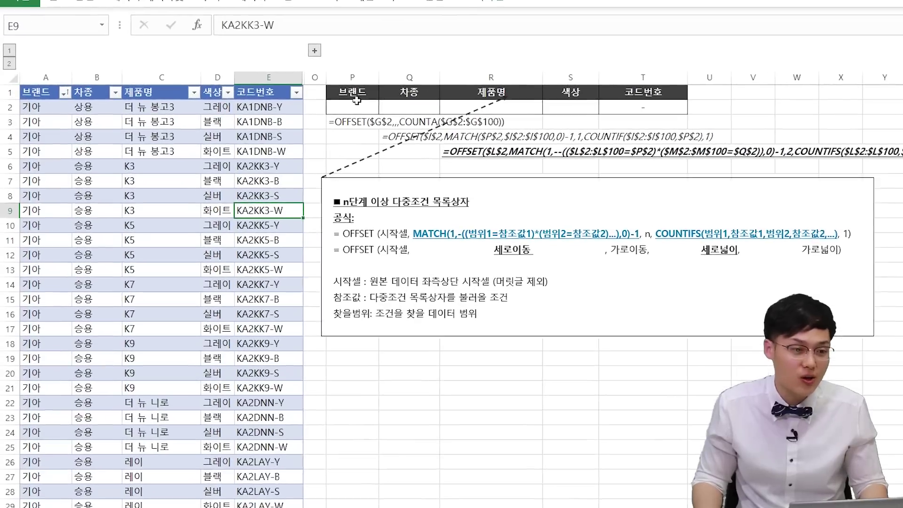
Choose 기아 as the brand (브랜드) in the multi-condition lookup row.
{"action": "left_click", "coordinate": [308, 102]}
{"action": "key", "text": "alt+Down"}
{"action": "key", "text": "Down"}
{"action": "key", "text": "Return"}
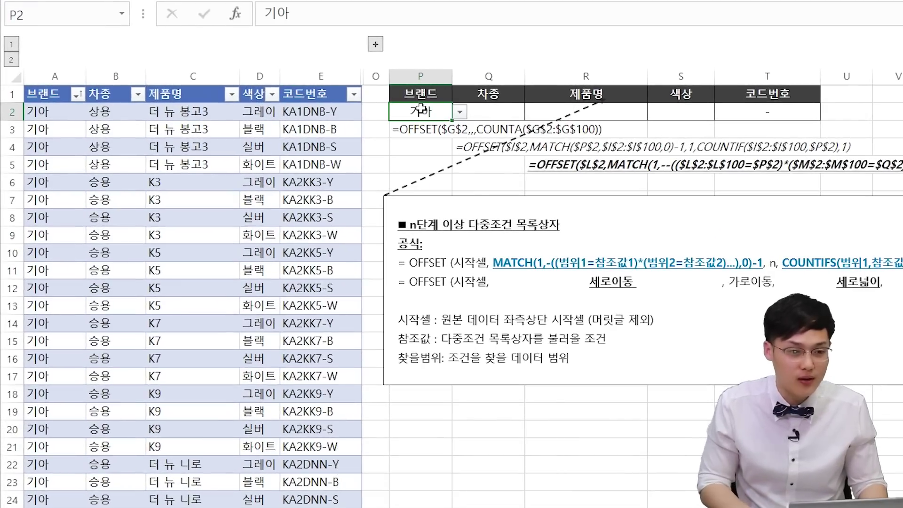
Choose 상용 as the vehicle type (차종) and 더 뉴 봉고3 as the product name (제품명) in the lookup row.
{"action": "key", "text": "Right"}
{"action": "key", "text": "alt+Down"}
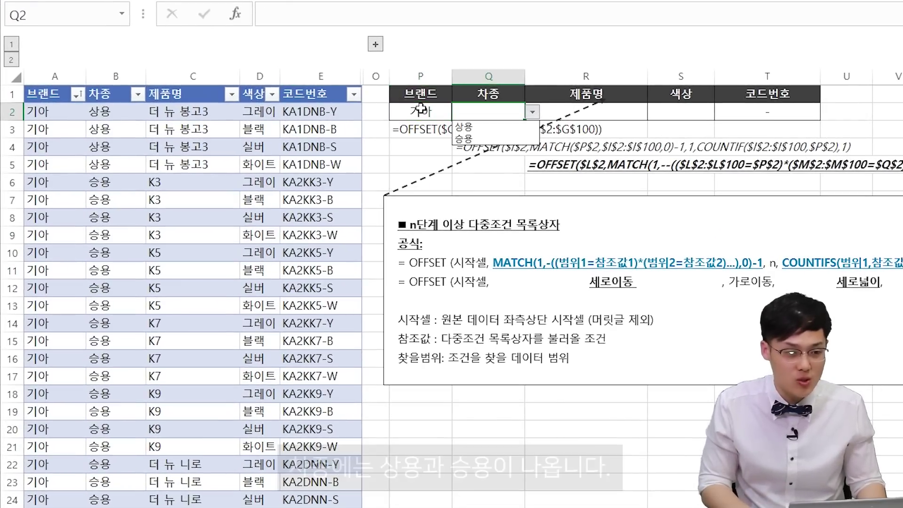
{"action": "key", "text": "Down"}
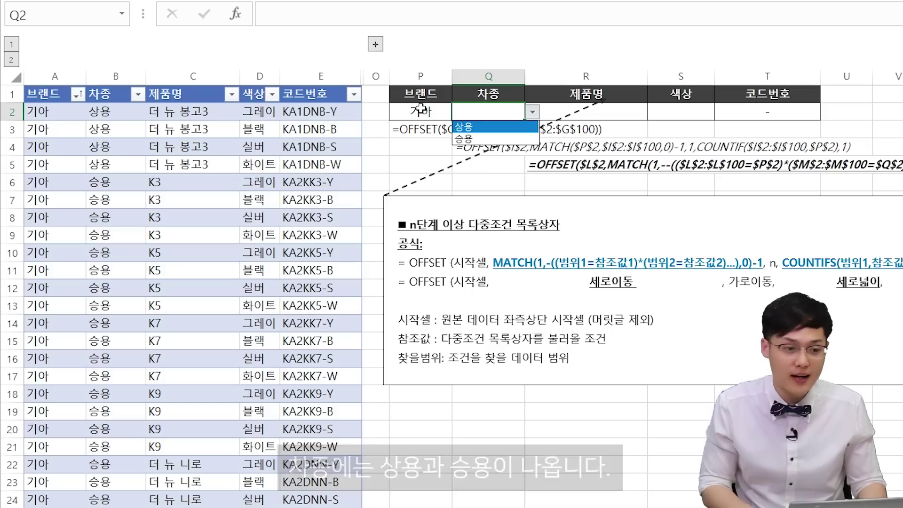
{"action": "key", "text": "Return"}
{"action": "key", "text": "Right"}
{"action": "key", "text": "alt+Down"}
{"action": "key", "text": "Down"}
{"action": "key", "text": "Return"}
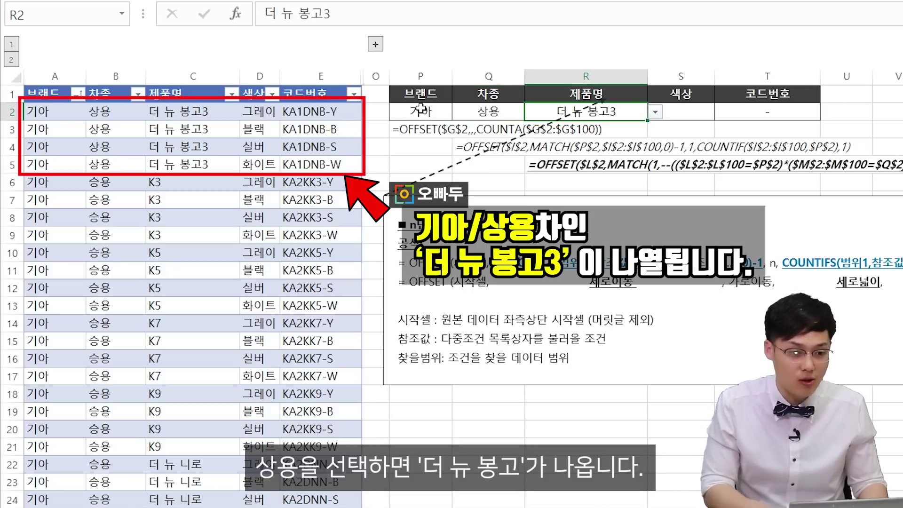
Set the lookup row's vehicle type (차종) to 승용 and its product name (제품명) to K9.
{"action": "key", "text": "Left"}
{"action": "key", "text": "alt+Down"}
{"action": "key", "text": "Down"}
{"action": "key", "text": "Return"}
{"action": "key", "text": "Right"}
{"action": "key", "text": "alt+Down"}
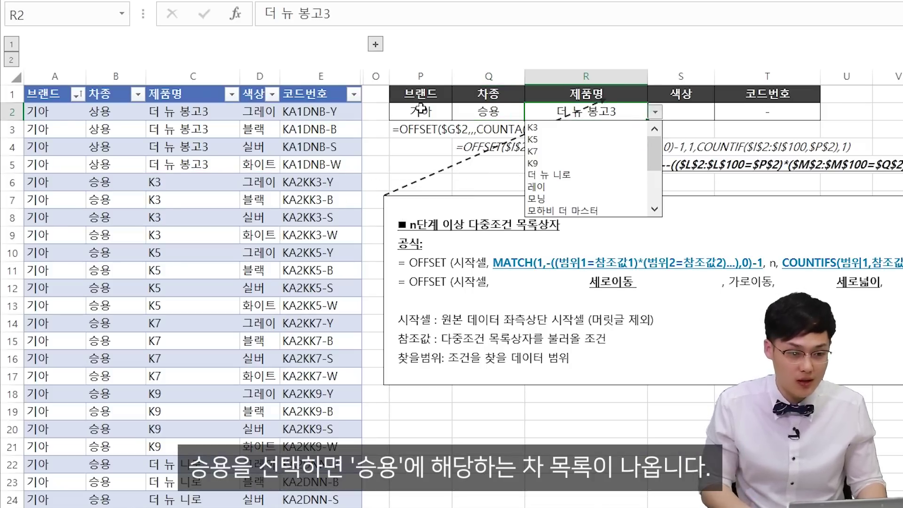
{"action": "key", "text": "Down"}
{"action": "key", "text": "Down"}
{"action": "key", "text": "Down"}
{"action": "key", "text": "Down"}
{"action": "key", "text": "Return"}
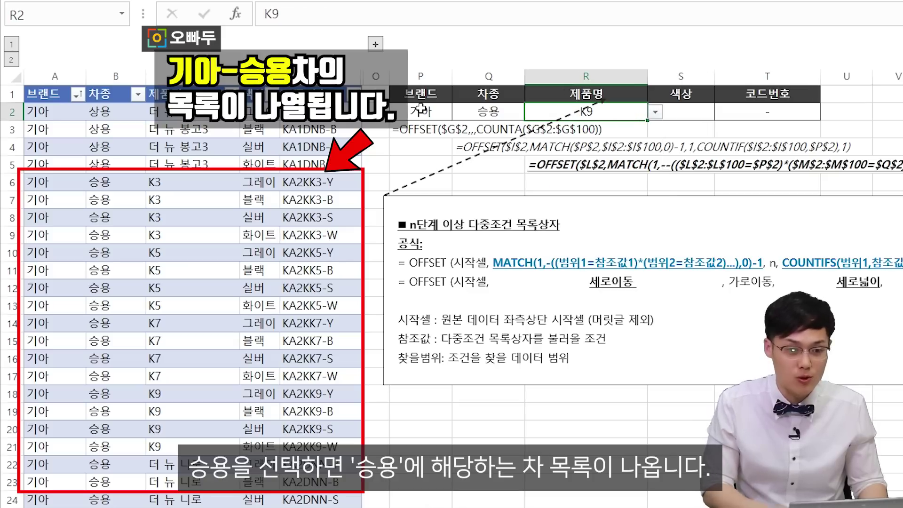
Choose 그레이 as the colour (색상) in the lookup row and select the 코드번호 result cell.
{"action": "key", "text": "Right"}
{"action": "key", "text": "alt+Down"}
{"action": "key", "text": "Down"}
{"action": "key", "text": "Return"}
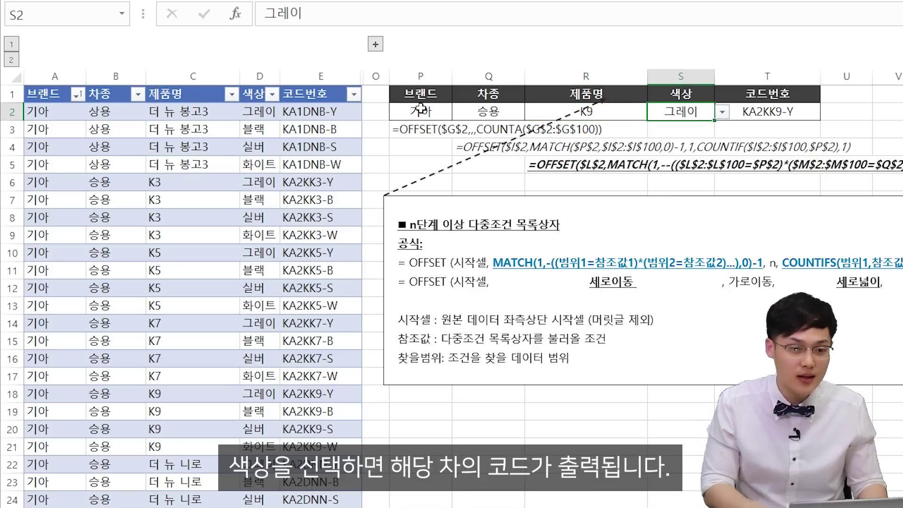
{"action": "key", "text": "Right"}
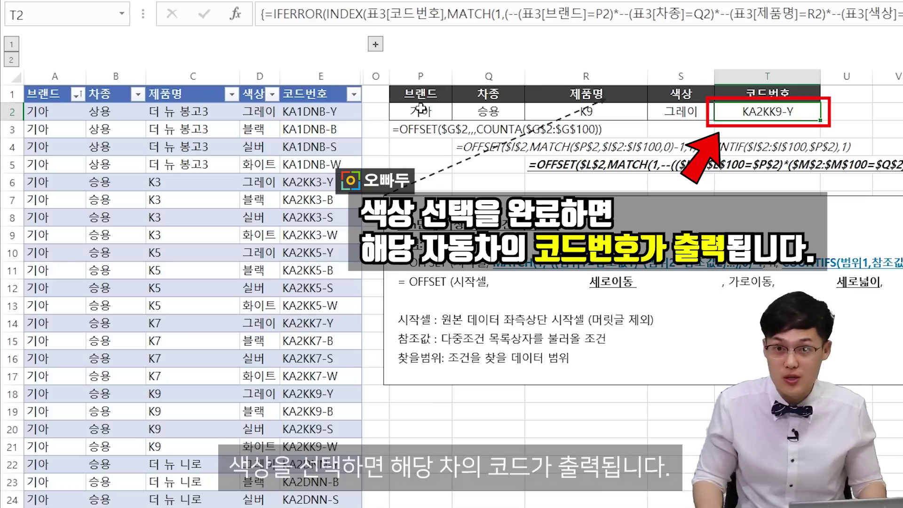
Start a new record in row 238 below the vehicle table with brand 오빠우디, vehicle type 스포츠카 and product name 부메랑.
{"action": "scroll", "coordinate": [188, 270], "scroll_direction": "down", "scroll_amount": 20}
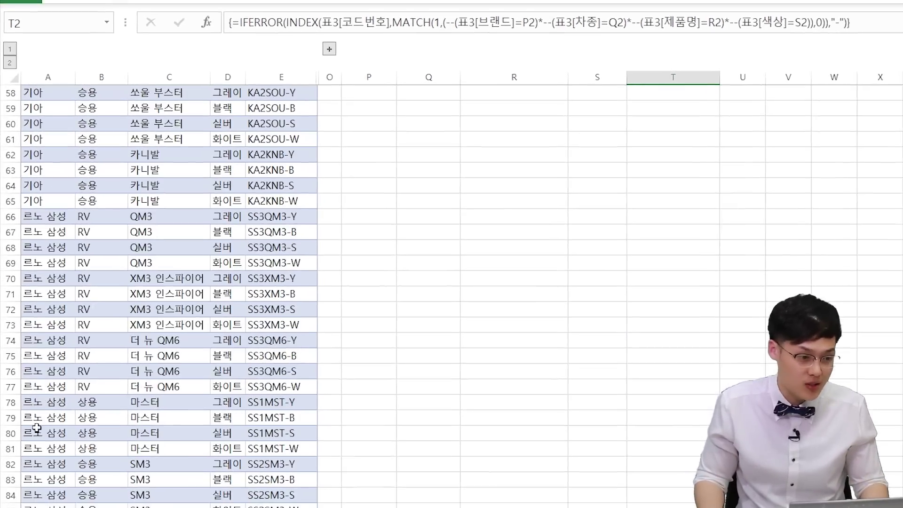
{"action": "type", "text": "오ㅃ"}
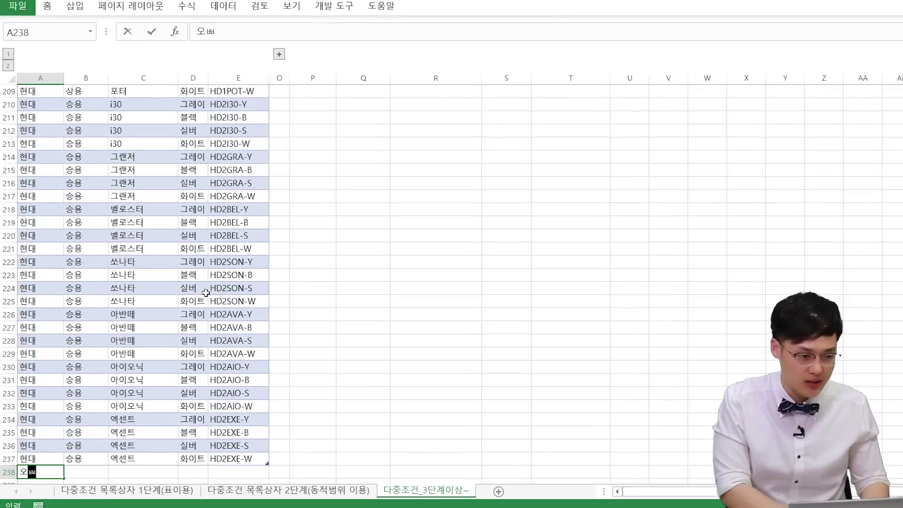
{"action": "type", "text": "ㅏ우디"}
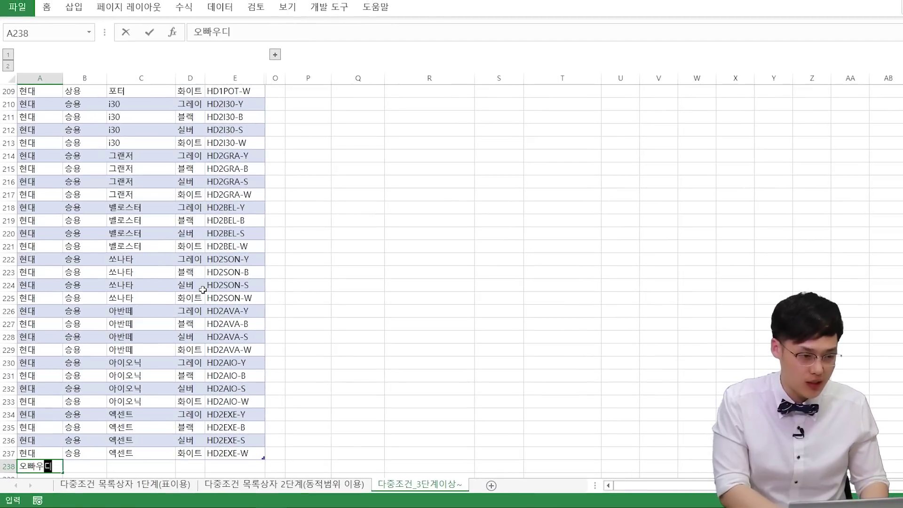
{"action": "key", "text": "Tab"}
{"action": "type", "text": "슈포츠카"}
{"action": "key", "text": "Tab"}
{"action": "type", "text": "부메랑"}
Complete the new record in row 238 with colour 화이트 and a code number beginning with OP.
{"action": "key", "text": "Tab"}
{"action": "type", "text": "화이트"}
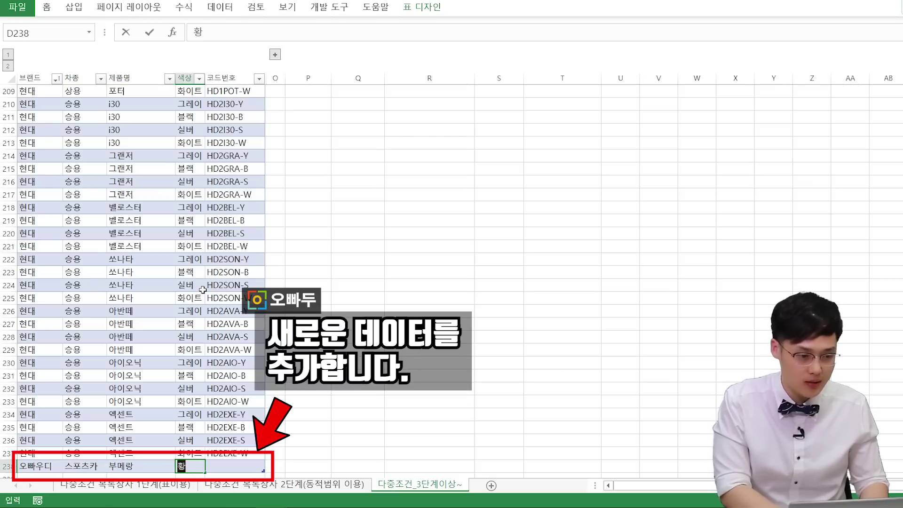
{"action": "key", "text": "Tab"}
{"action": "type", "text": "OP"}
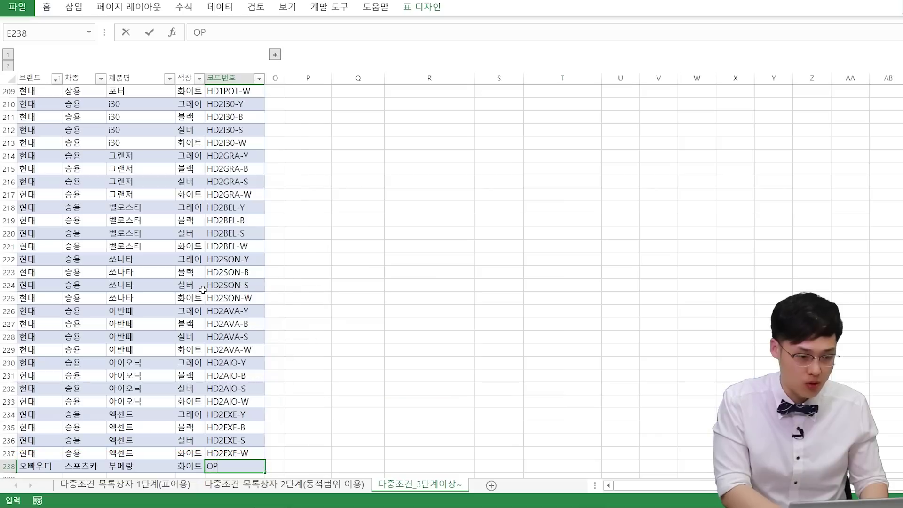
{"action": "key", "text": "Return"}
Return to the lookup row and set the brand (브랜드) in P2 to 오빠우디.
{"action": "key", "text": "ctrl+Home"}
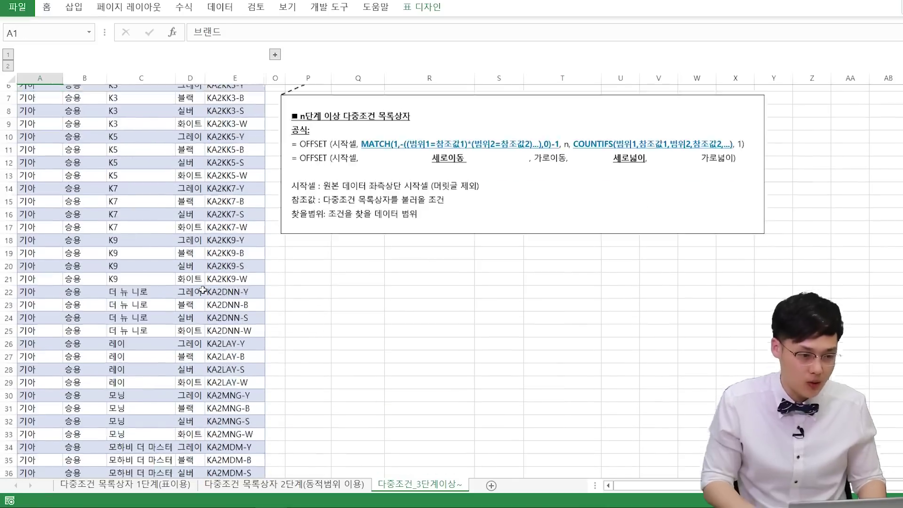
{"action": "left_click", "coordinate": [308, 105]}
{"action": "key", "text": "alt+Down"}
{"action": "key", "text": "Down"}
{"action": "key", "text": "Down"}
{"action": "key", "text": "Down"}
{"action": "key", "text": "Down"}
{"action": "key", "text": "Down"}
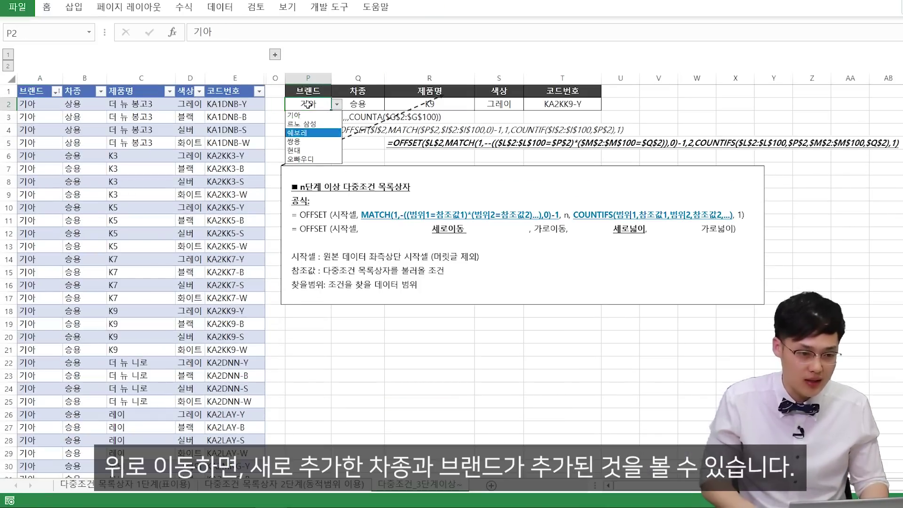
{"action": "key", "text": "Return"}
Set the lookup row's vehicle type (차종) to 스포츠카 and its product name (제품명) to 부메랑.
{"action": "key", "text": "Right"}
{"action": "key", "text": "alt+Down"}
{"action": "key", "text": "Down"}
{"action": "key", "text": "Return"}
{"action": "key", "text": "Right"}
{"action": "key", "text": "alt+Down"}
{"action": "key", "text": "Down"}
{"action": "key", "text": "Return"}
Set the lookup row's colour (색상) to 화이트 and select the 코드번호 result cell.
{"action": "key", "text": "Right"}
{"action": "key", "text": "alt+Down"}
{"action": "key", "text": "Down"}
{"action": "key", "text": "Down"}
{"action": "key", "text": "Down"}
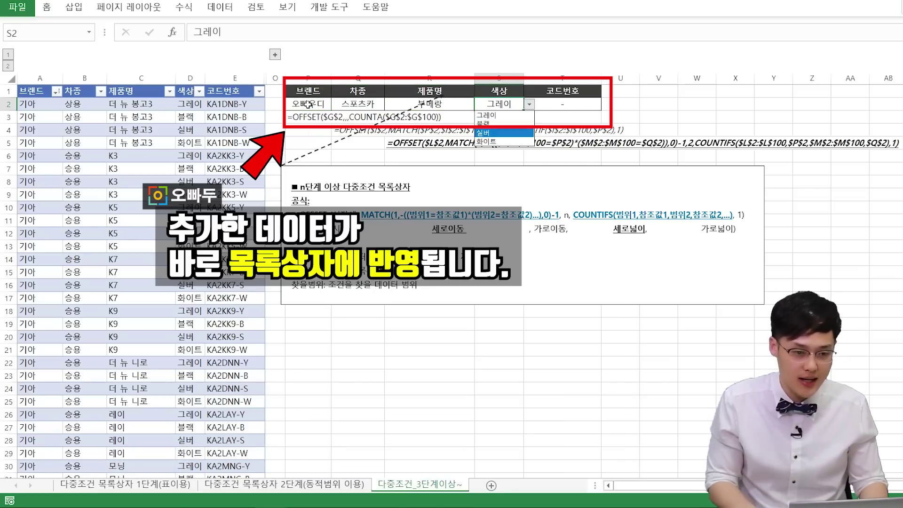
{"action": "key", "text": "Return"}
{"action": "key", "text": "Right"}
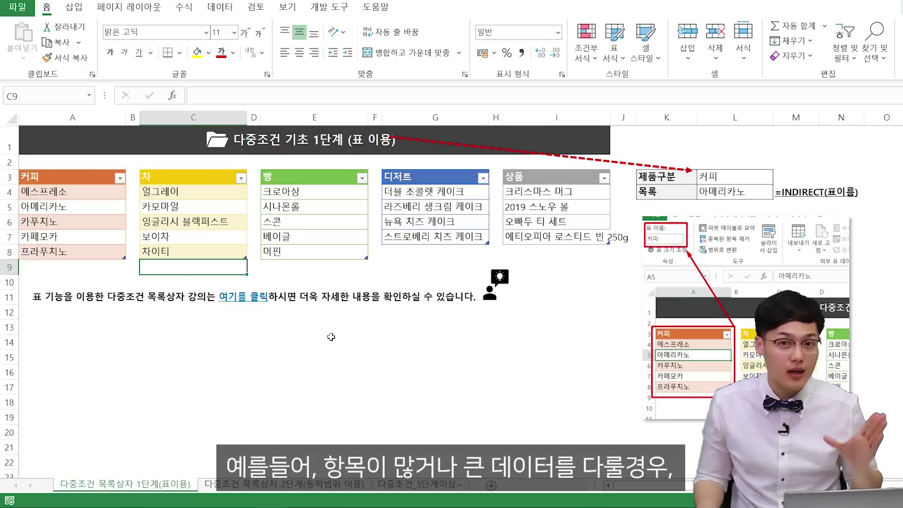
Examine the separate 커피, 차 and 빵 tables by highlighting their item ranges.
{"action": "left_click_drag", "start_coordinate": [90, 180], "coordinate": [90, 237]}
{"action": "left_click_drag", "start_coordinate": [177, 180], "coordinate": [182, 223]}
{"action": "left_click_drag", "start_coordinate": [336, 181], "coordinate": [336, 252]}
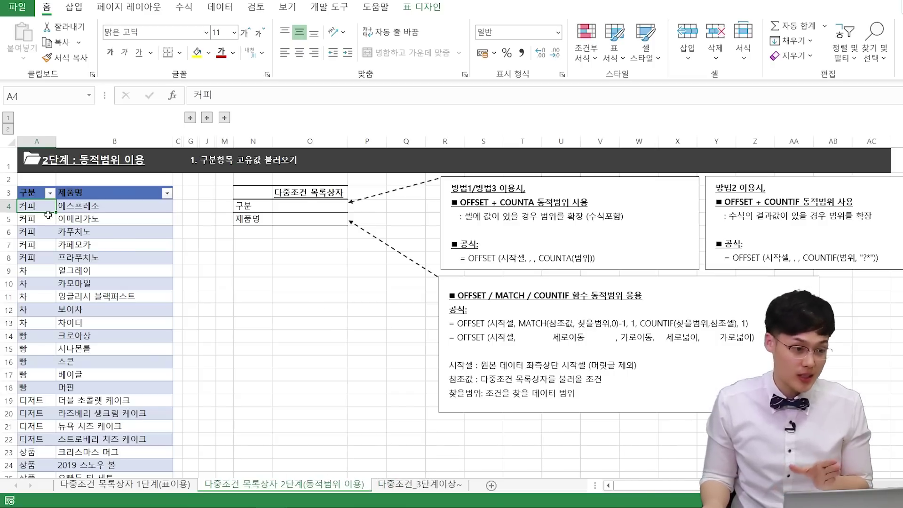
Examine how the 구분 and 제품명 entries are organised in the two-column product table by highlighting them.
{"action": "left_click_drag", "start_coordinate": [35, 207], "coordinate": [26, 268]}
{"action": "left_click_drag", "start_coordinate": [96, 209], "coordinate": [85, 259]}
{"action": "left_click", "coordinate": [85, 284]}
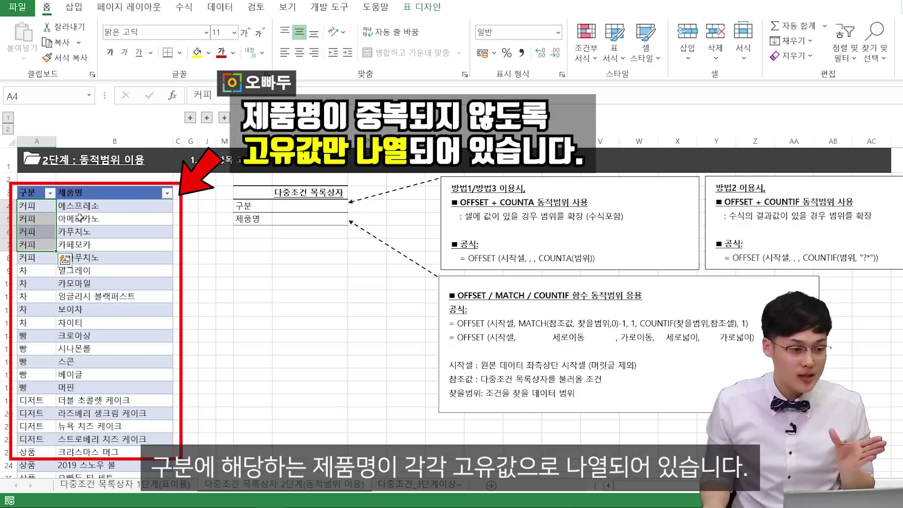
{"action": "left_click_drag", "start_coordinate": [87, 207], "coordinate": [84, 253]}
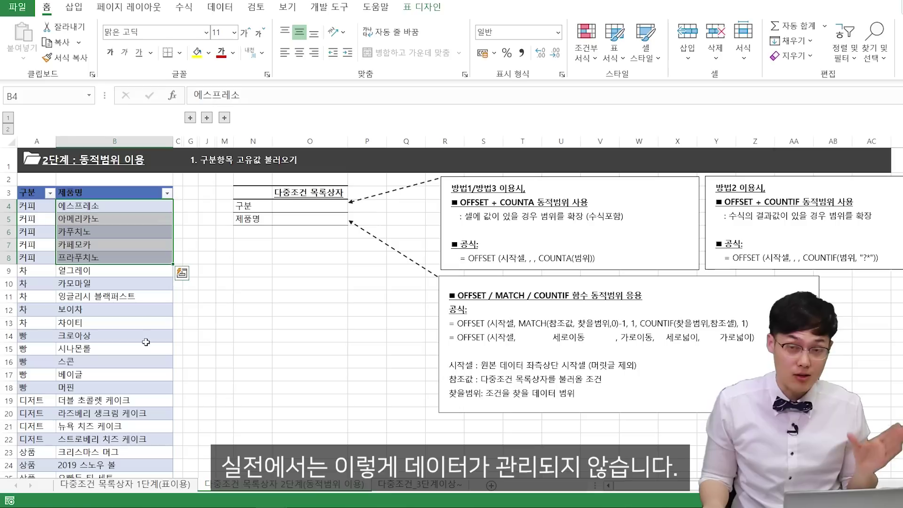
Examine the repeated 구분, 제품명 and 사이즈 entries in the practical example table starting at AE3.
{"action": "scroll", "coordinate": [140, 319], "scroll_direction": "right", "scroll_amount": 10}
{"action": "scroll", "coordinate": [642, 239], "scroll_direction": "right", "scroll_amount": 1}
{"action": "left_click_drag", "start_coordinate": [470, 205], "coordinate": [472, 257]}
{"action": "left_click_drag", "start_coordinate": [549, 206], "coordinate": [594, 269]}
{"action": "left_click_drag", "start_coordinate": [625, 206], "coordinate": [632, 253]}
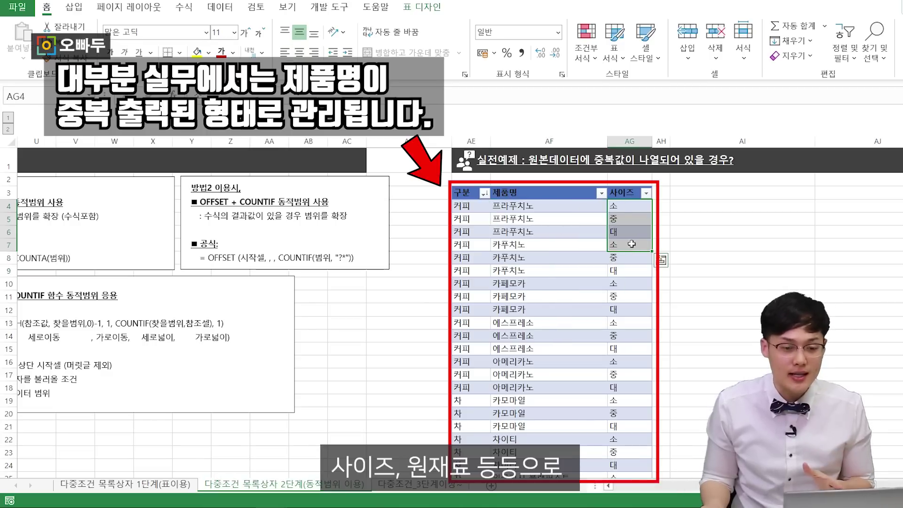
{"action": "left_click", "coordinate": [664, 212]}
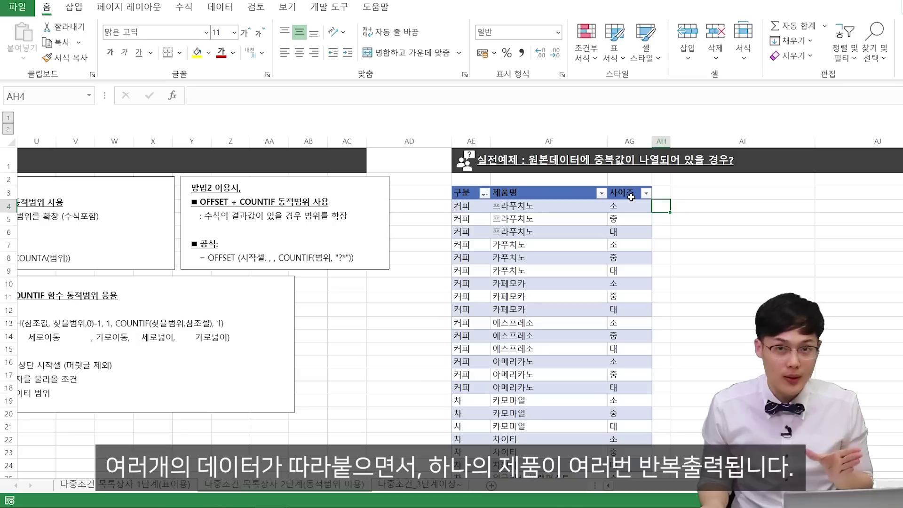
{"action": "left_click_drag", "start_coordinate": [526, 207], "coordinate": [526, 233]}
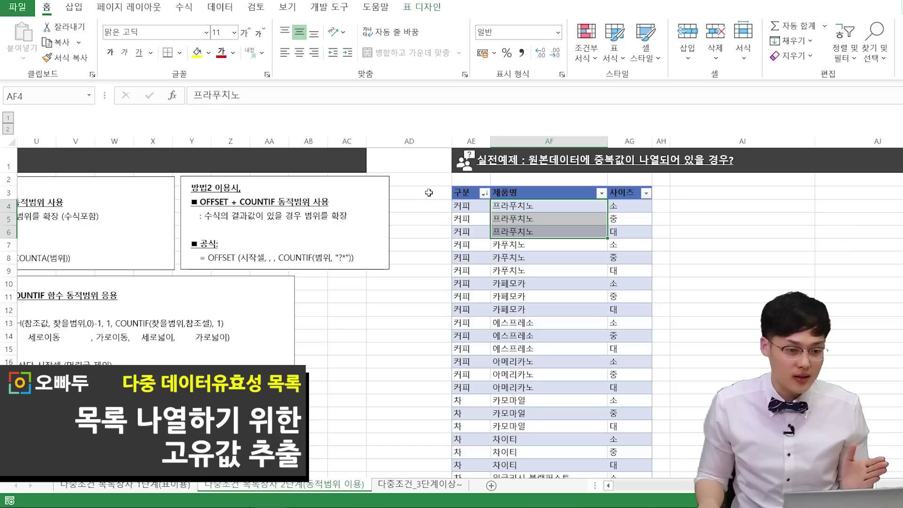
{"action": "left_click_drag", "start_coordinate": [470, 194], "coordinate": [643, 349]}
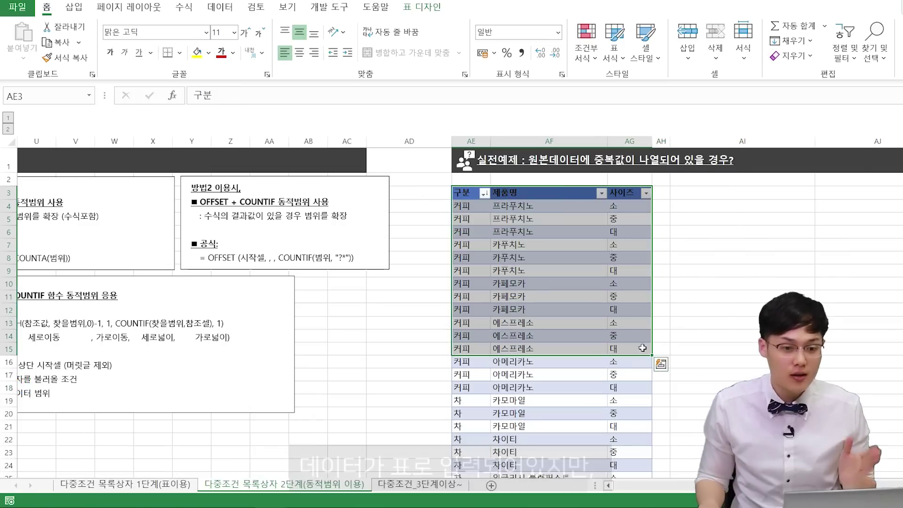
Create a PivotTable from the entire practical example table, placing it on the existing worksheet at cell AI3.
{"action": "left_click", "coordinate": [637, 323]}
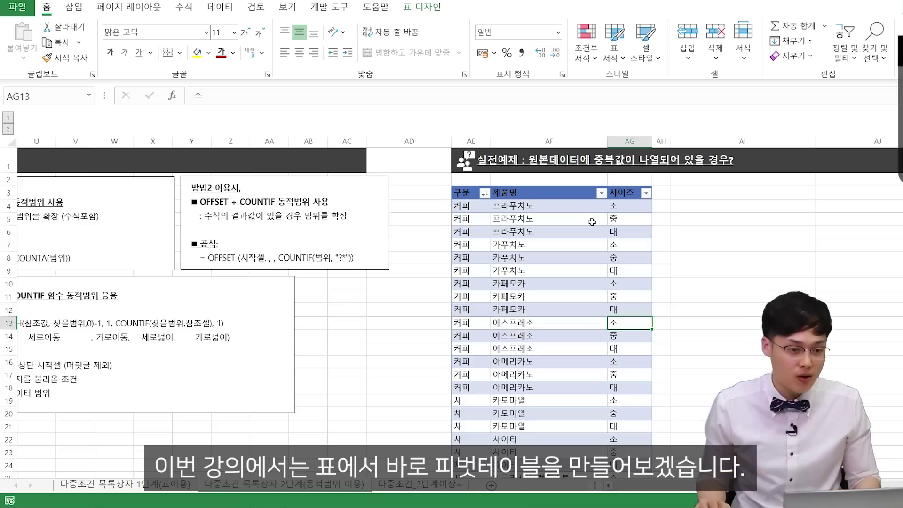
{"action": "key", "text": "ctrl+a"}
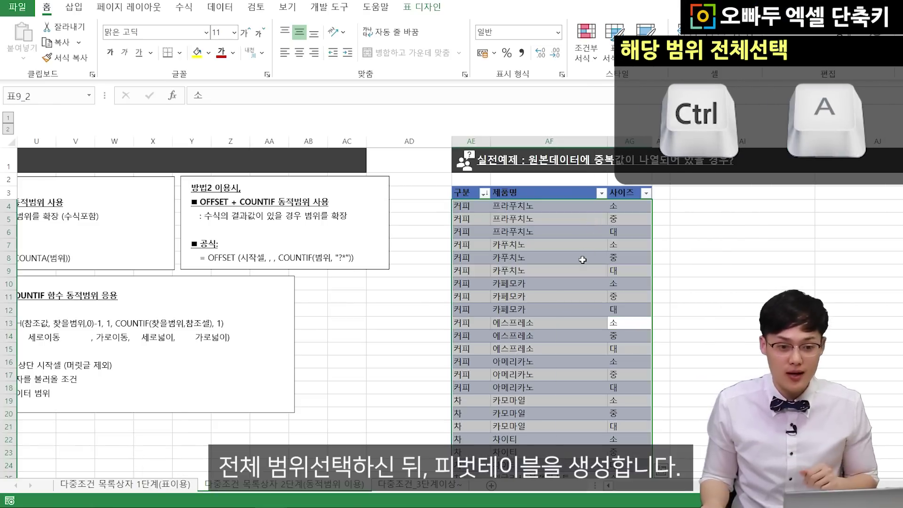
{"action": "key", "text": "alt"}
{"action": "key", "text": "n"}
{"action": "key", "text": "v"}
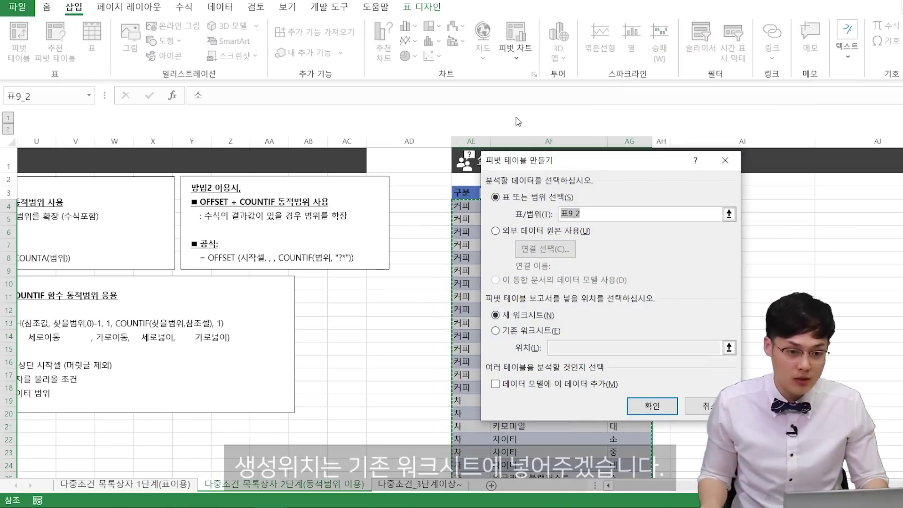
{"action": "left_click_drag", "start_coordinate": [534, 170], "coordinate": [399, 112]}
{"action": "left_click", "coordinate": [359, 273]}
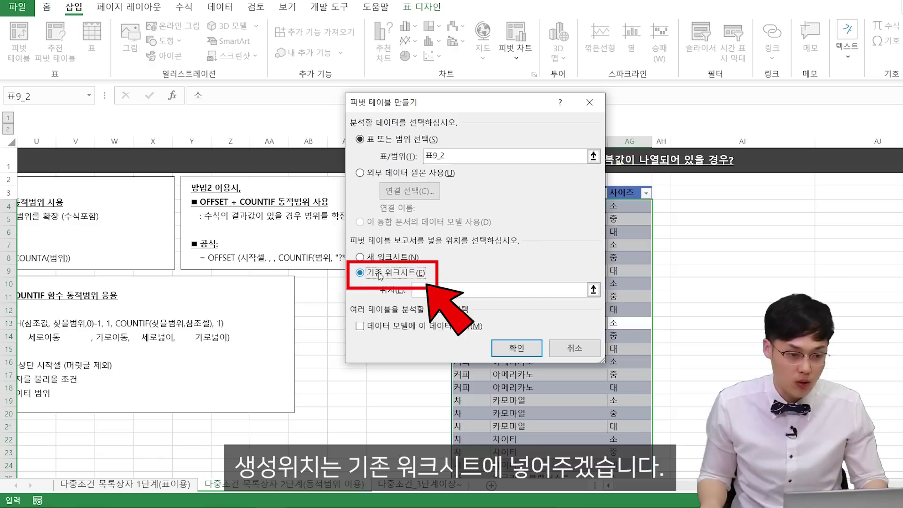
{"action": "left_click", "coordinate": [706, 193]}
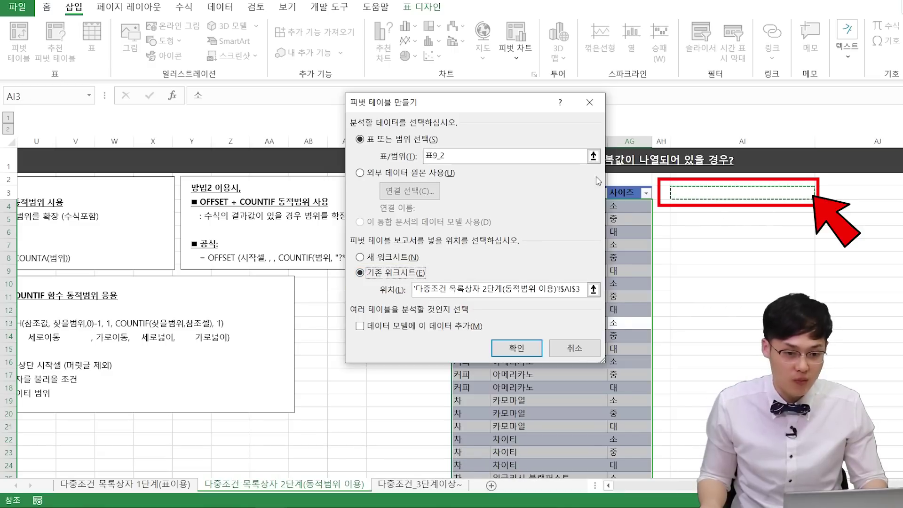
{"action": "left_click", "coordinate": [517, 348]}
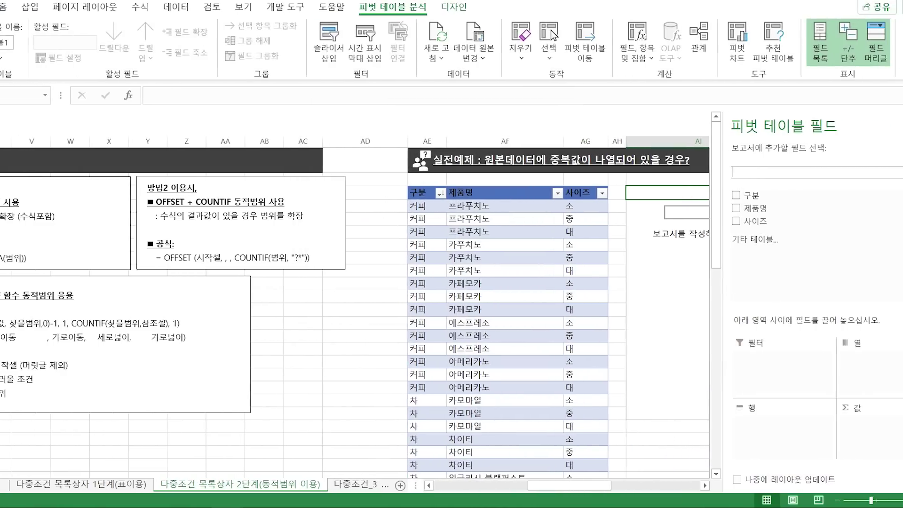
Add the 구분 and 제품명 fields to the PivotTable rows in that order and close the field list.
{"action": "left_click_drag", "start_coordinate": [779, 196], "coordinate": [789, 344]}
{"action": "left_click_drag", "start_coordinate": [705, 343], "coordinate": [715, 421]}
{"action": "left_click_drag", "start_coordinate": [711, 208], "coordinate": [719, 388]}
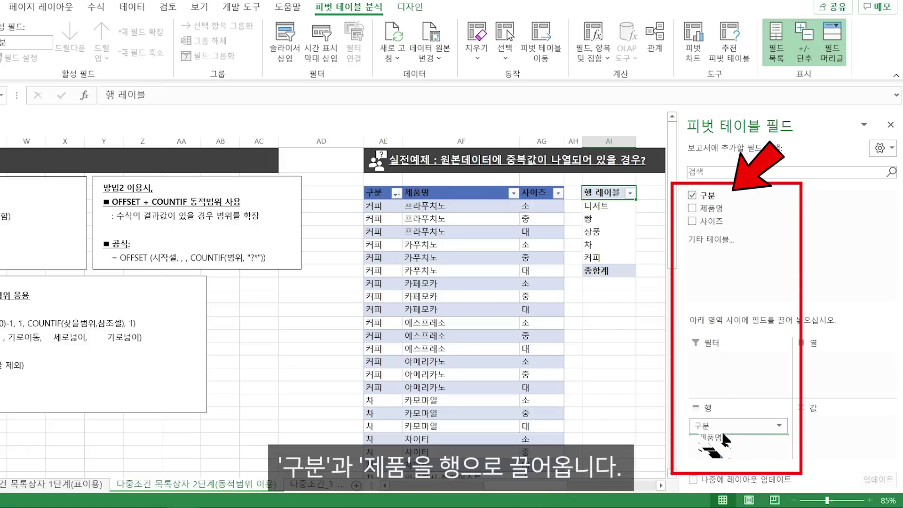
{"action": "left_click_drag", "start_coordinate": [724, 437], "coordinate": [722, 440]}
{"action": "left_click", "coordinate": [891, 123]}
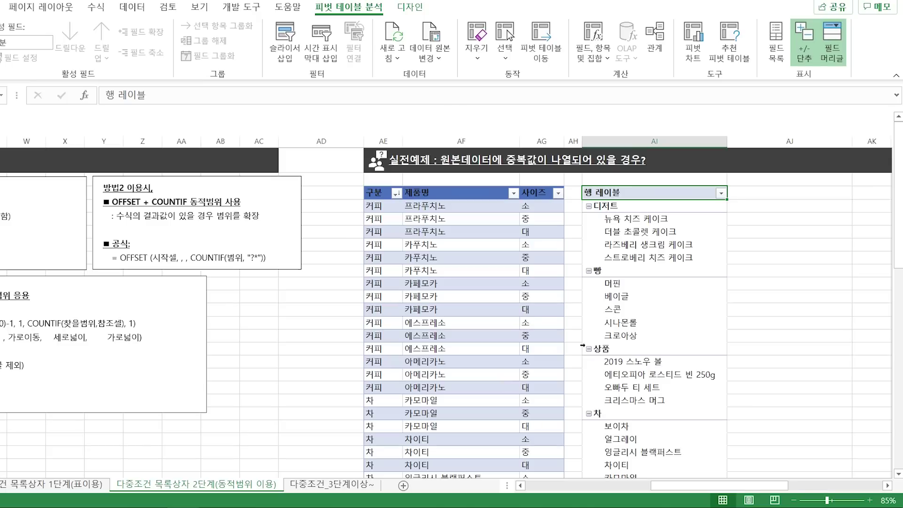
Change the PivotTable's report layout to tabular form.
{"action": "left_click", "coordinate": [654, 231]}
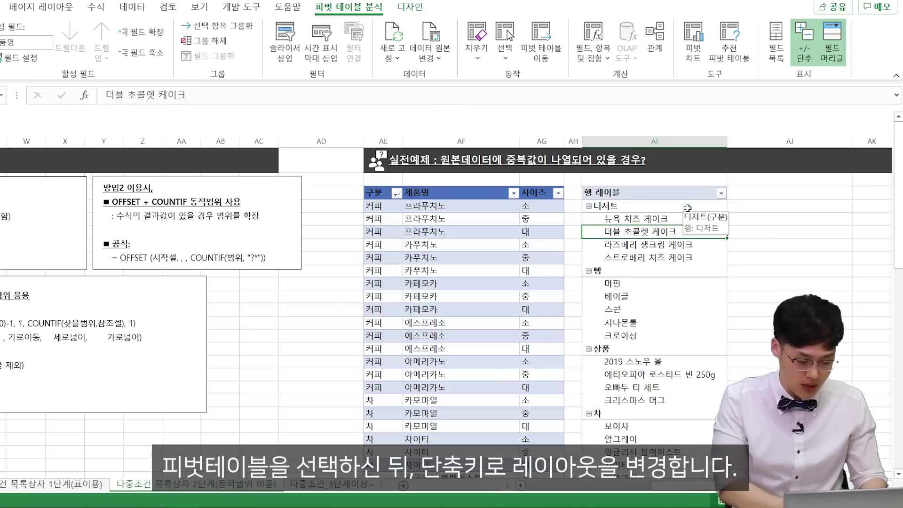
{"action": "key", "text": "alt+j"}
{"action": "key", "text": "y"}
{"action": "key", "text": "t"}
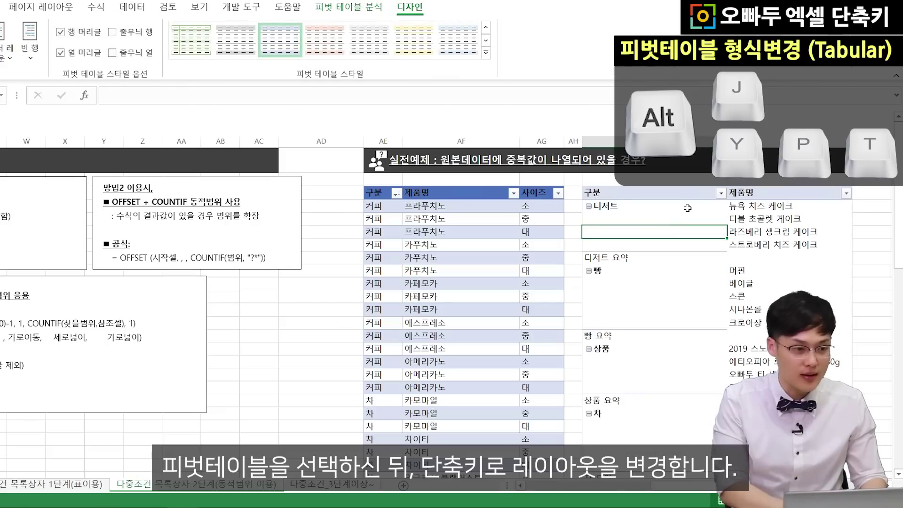
Turn off the subtotals in the PivotTable.
{"action": "key", "text": "alt+j"}
{"action": "key", "text": "y"}
{"action": "key", "text": "t"}
{"action": "key", "text": "d"}
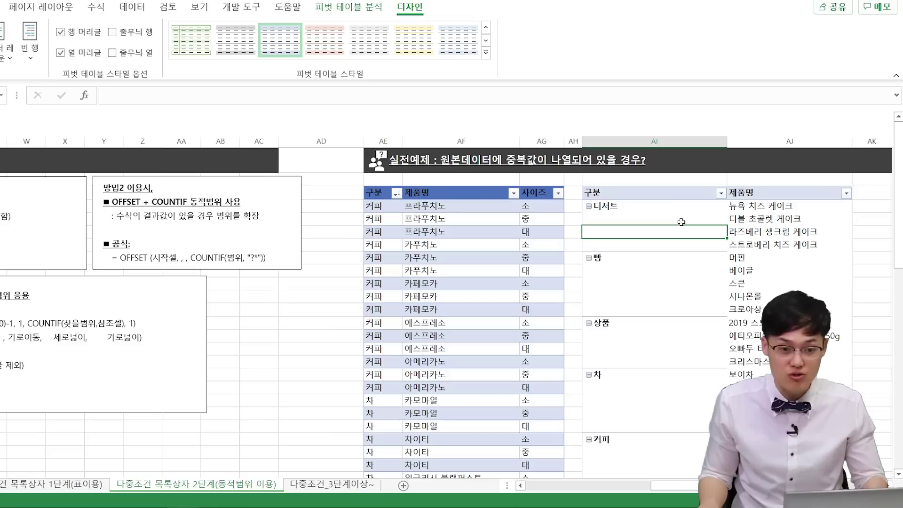
Set the PivotTable's 구분 field to repeat its item labels.
{"action": "left_click", "coordinate": [636, 207]}
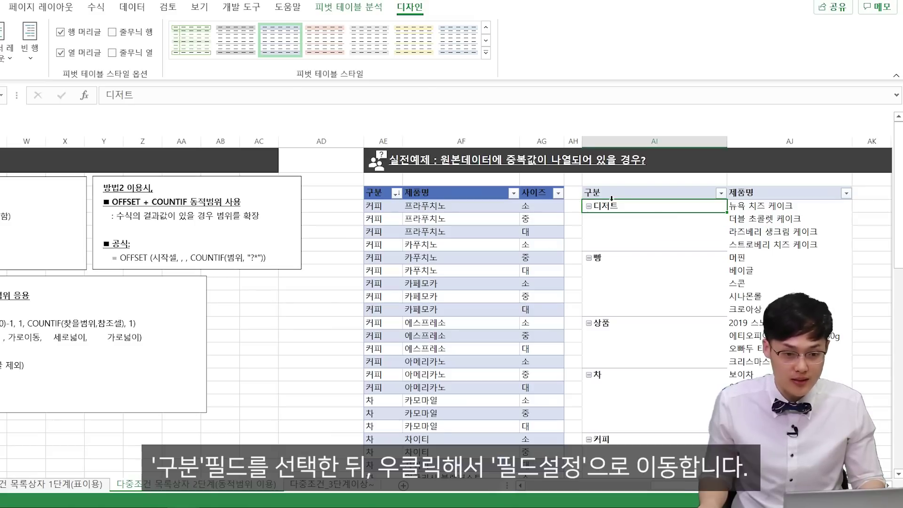
{"action": "right_click", "coordinate": [634, 212]}
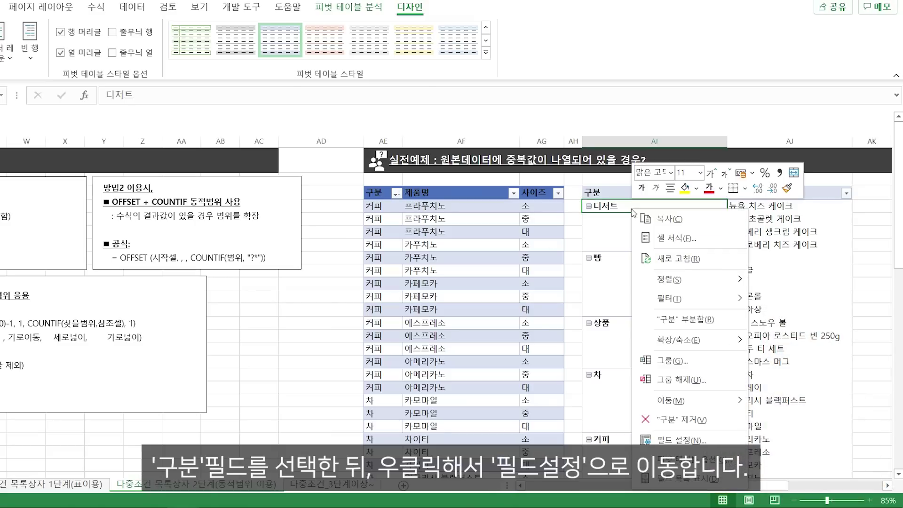
{"action": "left_click", "coordinate": [686, 443]}
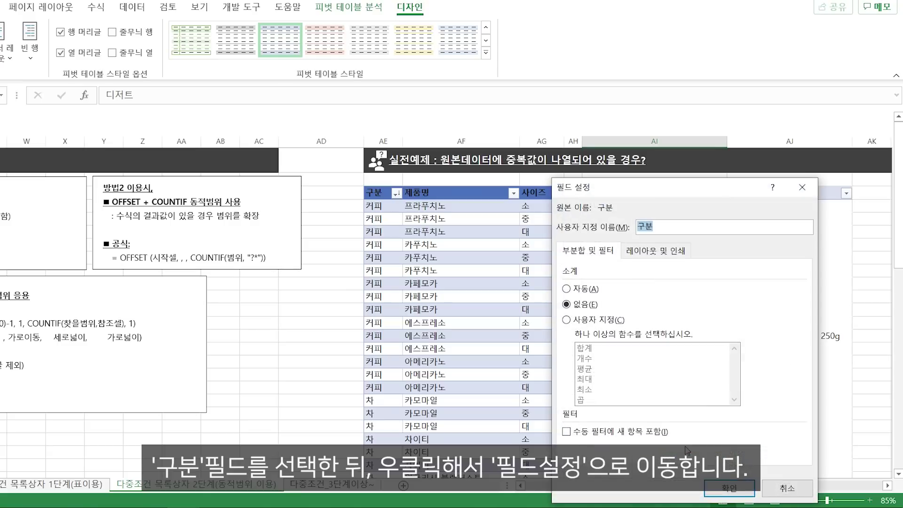
{"action": "left_click", "coordinate": [660, 256]}
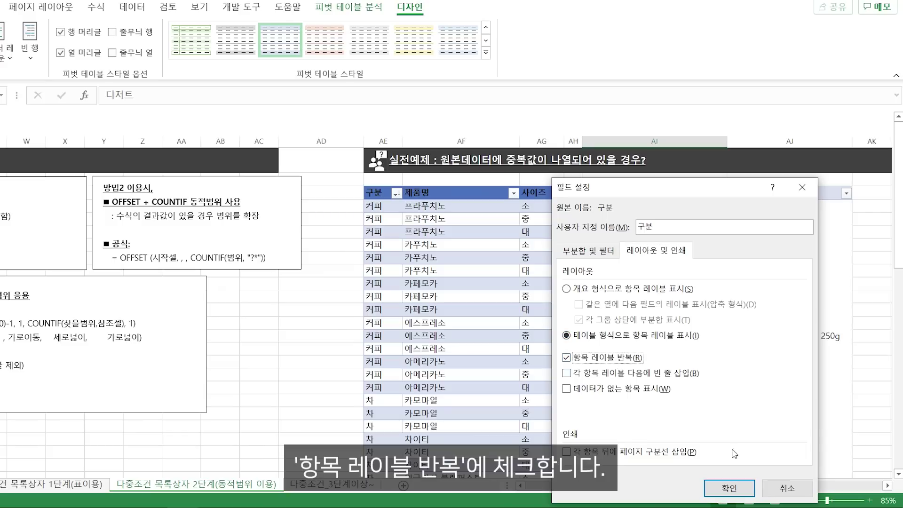
{"action": "left_click", "coordinate": [719, 484]}
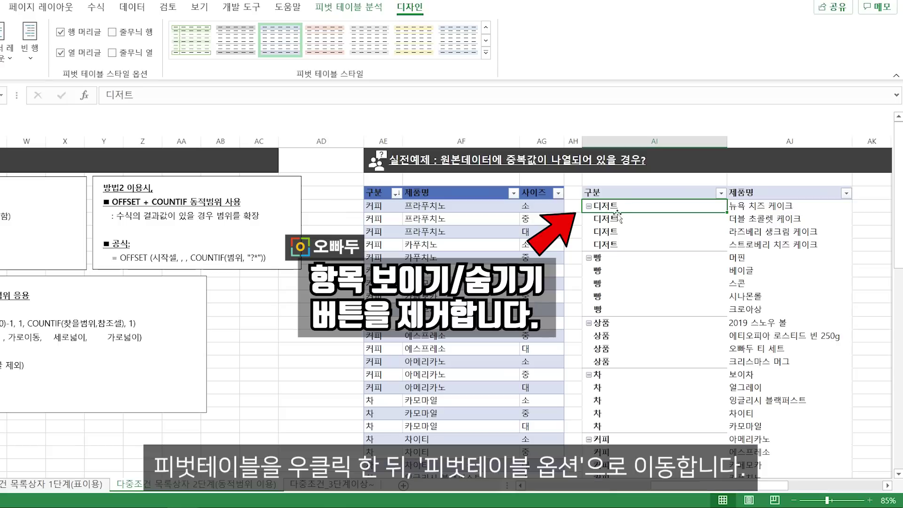
Hide the PivotTable's expand/collapse buttons and turn off its row header styling.
{"action": "right_click", "coordinate": [641, 222]}
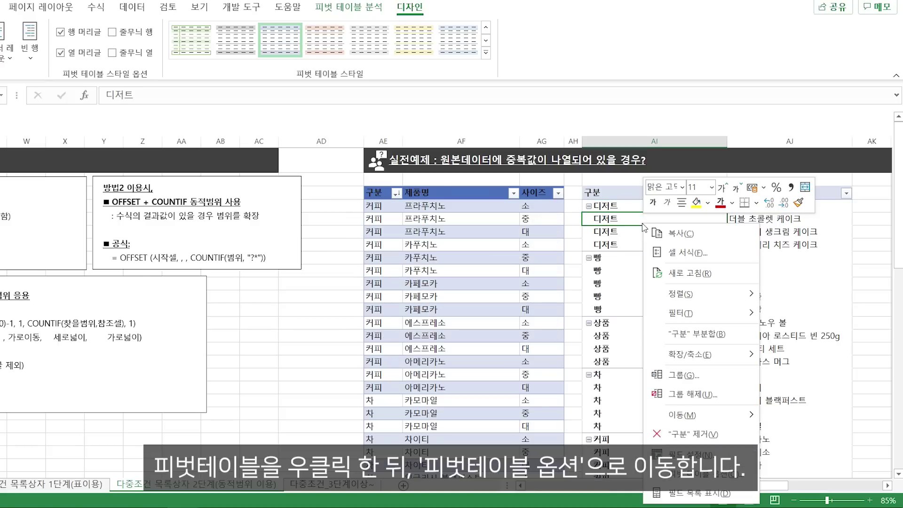
{"action": "left_click", "coordinate": [702, 474]}
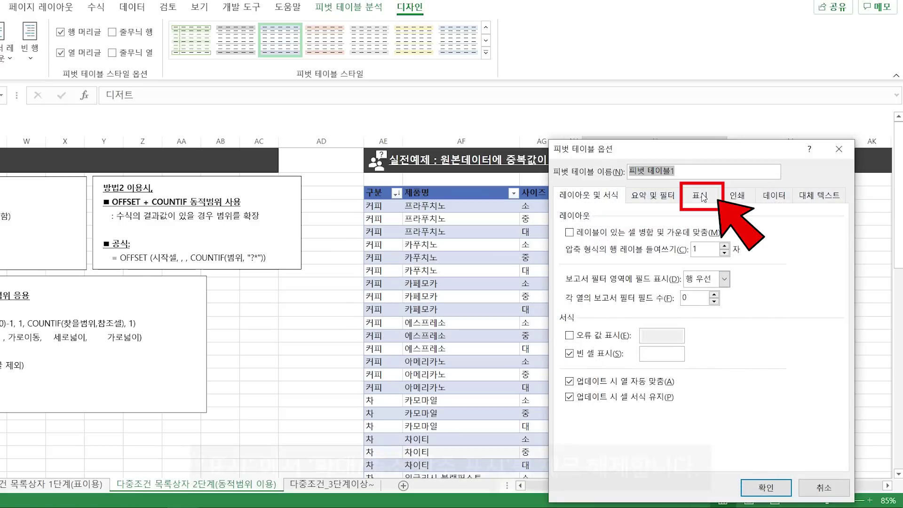
{"action": "left_click", "coordinate": [701, 197]}
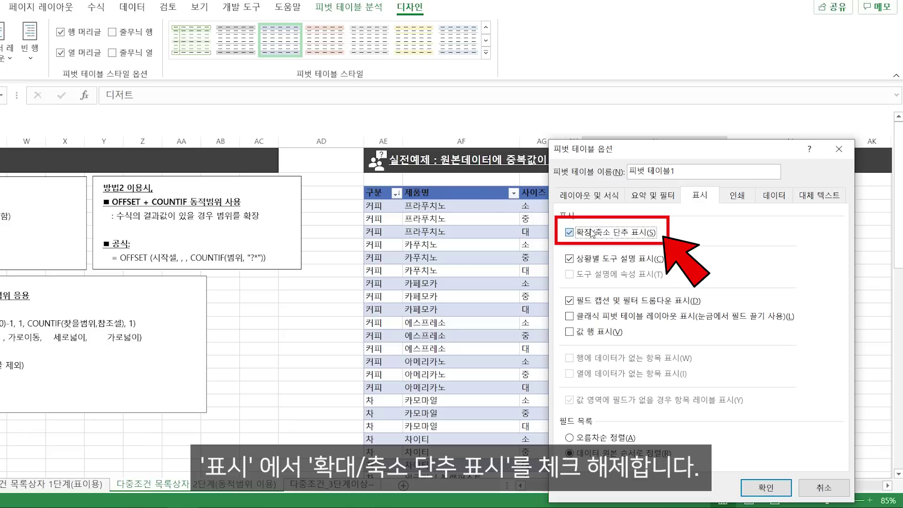
{"action": "left_click", "coordinate": [765, 487]}
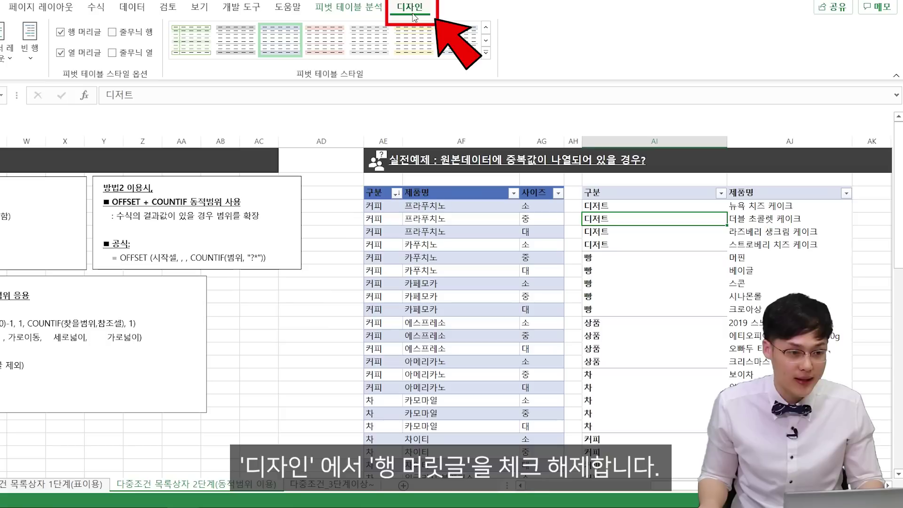
{"action": "left_click", "coordinate": [72, 36]}
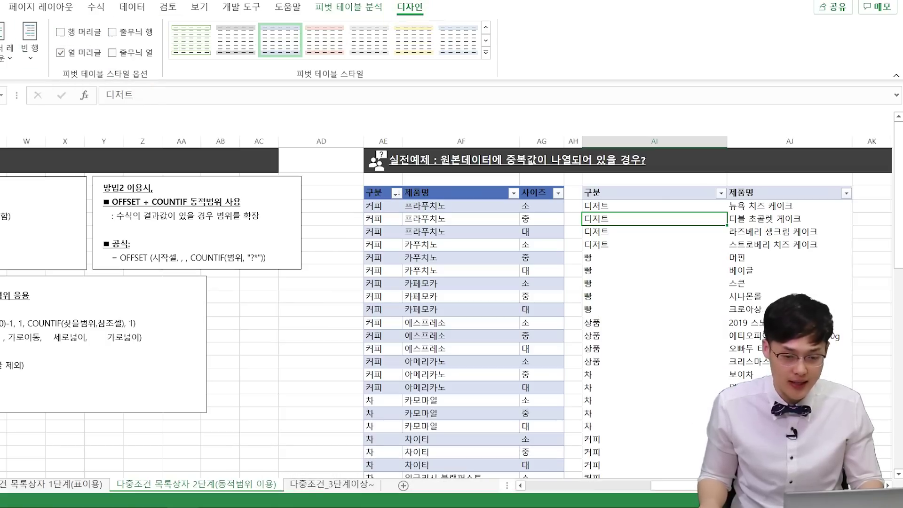
Review the unique 구분 and 제품명 values in the PivotTable and compare them with the source table in columns A and B.
{"action": "left_click", "coordinate": [833, 365]}
{"action": "scroll", "coordinate": [663, 239], "scroll_direction": "down", "scroll_amount": 4}
{"action": "scroll", "coordinate": [663, 239], "scroll_direction": "up", "scroll_amount": 4}
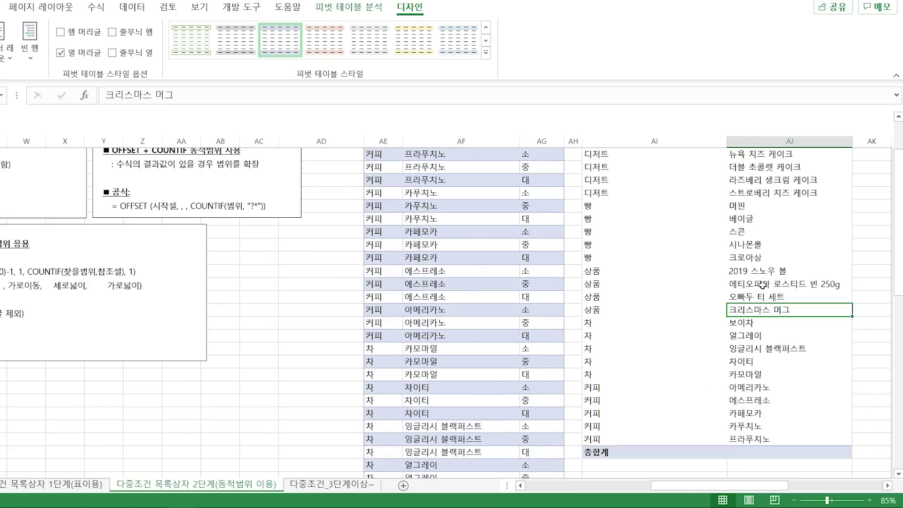
{"action": "left_click_drag", "start_coordinate": [612, 209], "coordinate": [771, 296]}
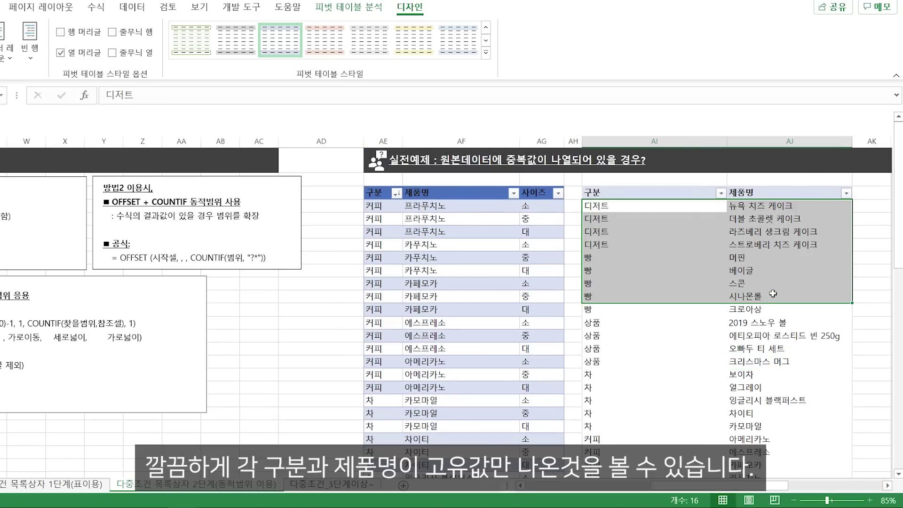
{"action": "left_click", "coordinate": [768, 313]}
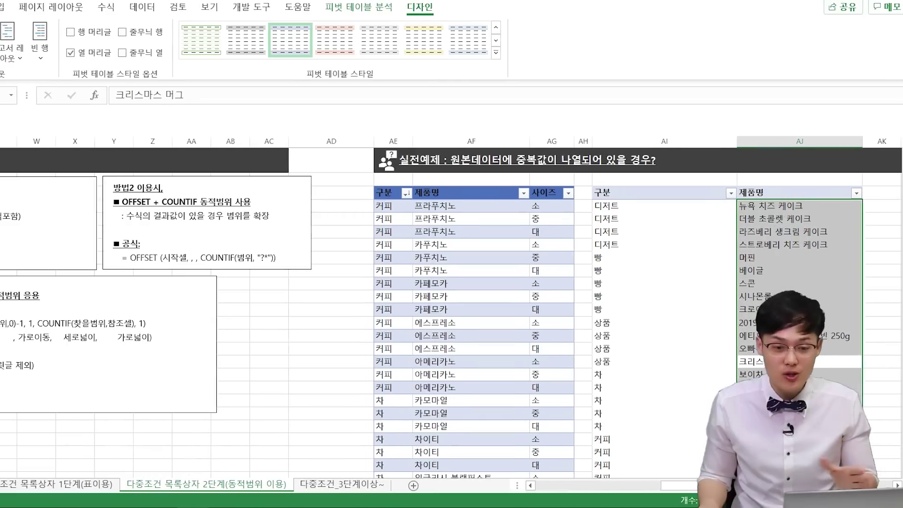
{"action": "left_click_drag", "start_coordinate": [726, 485], "coordinate": [637, 470]}
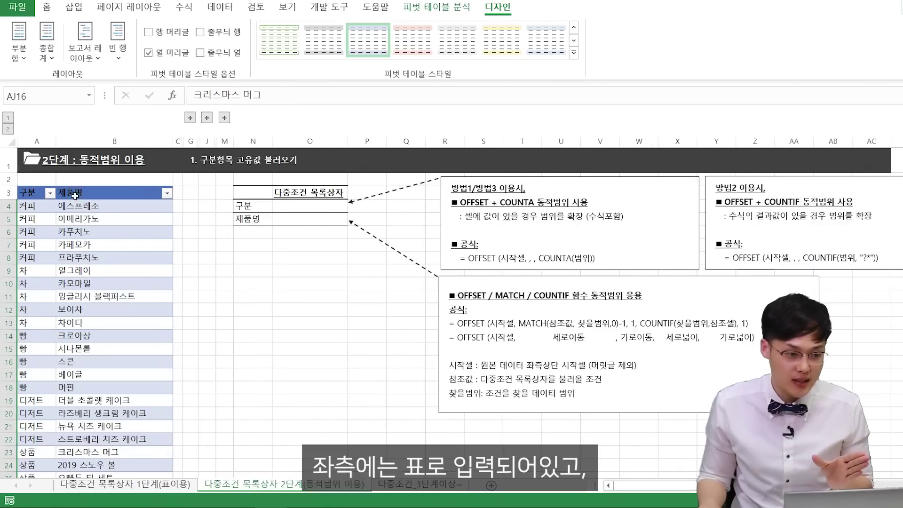
{"action": "left_click", "coordinate": [93, 245]}
{"action": "left_click_drag", "start_coordinate": [668, 485], "coordinate": [758, 486]}
{"action": "left_click", "coordinate": [448, 231]}
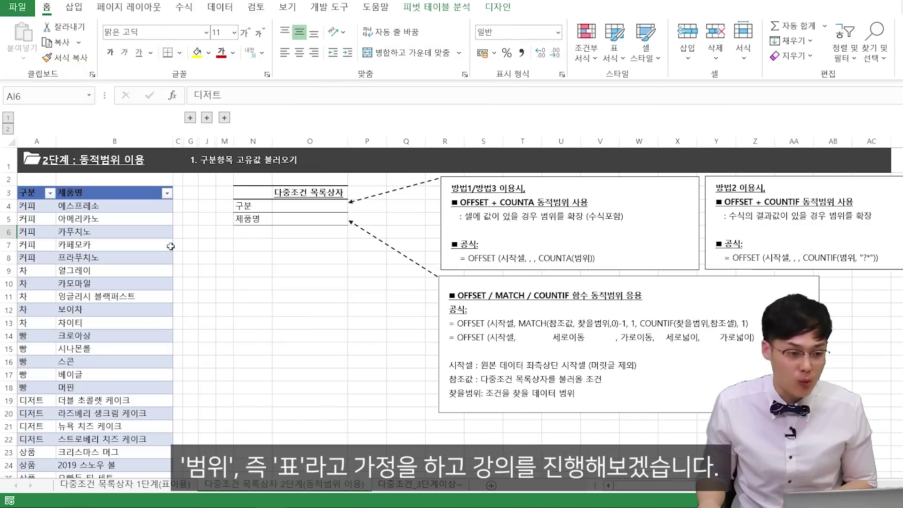
Examine the 커피 and 차 rows of the source table as criteria for the dependent product list.
{"action": "left_click", "coordinate": [44, 245]}
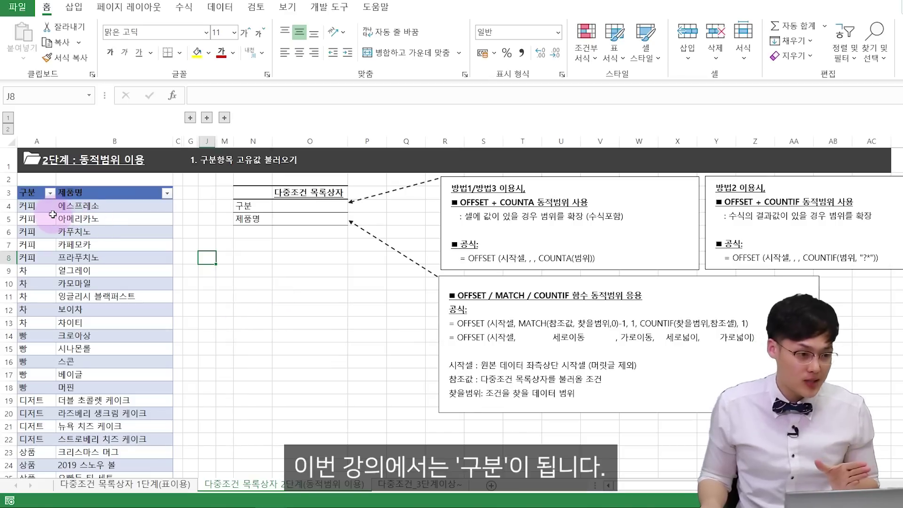
{"action": "left_click_drag", "start_coordinate": [47, 207], "coordinate": [153, 258]}
{"action": "left_click_drag", "start_coordinate": [51, 272], "coordinate": [55, 323]}
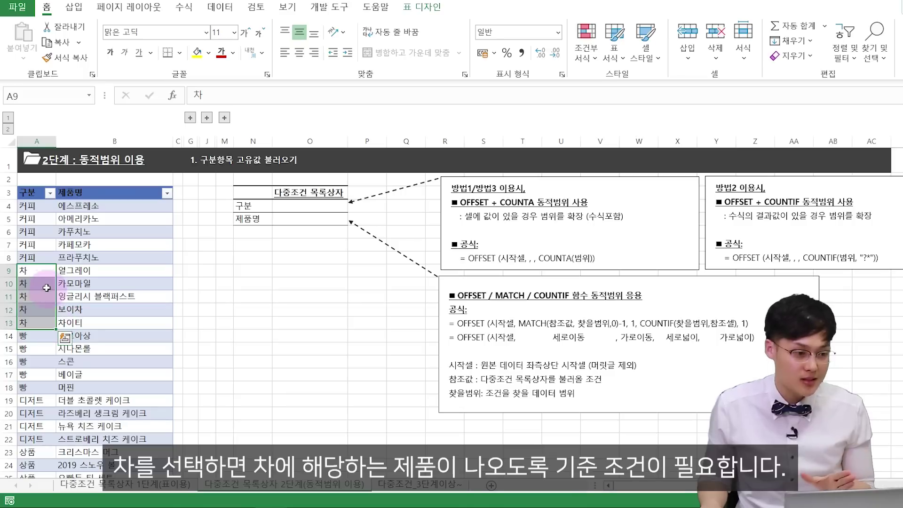
{"action": "left_click_drag", "start_coordinate": [40, 280], "coordinate": [89, 322]}
{"action": "left_click_drag", "start_coordinate": [38, 205], "coordinate": [55, 322]}
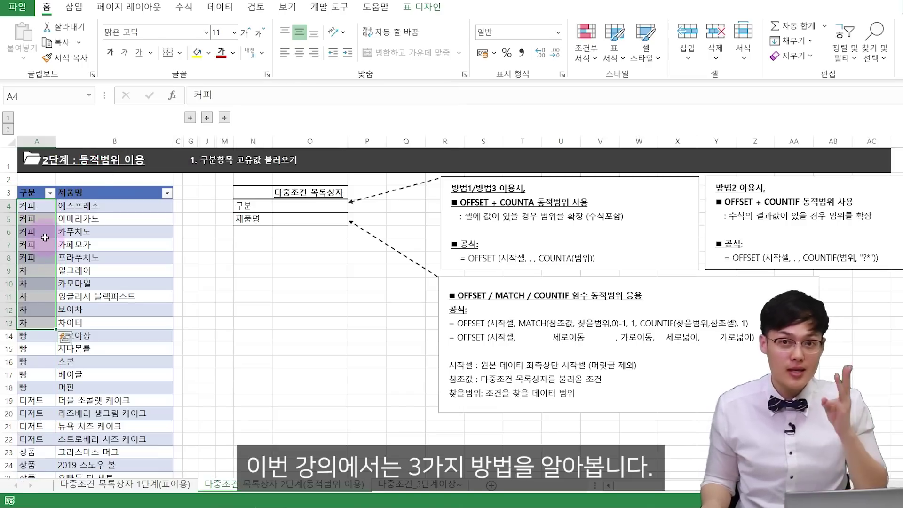
Expand the three collapsed column groups containing 방법1, 방법2 and 방법3.
{"action": "left_click", "coordinate": [190, 117]}
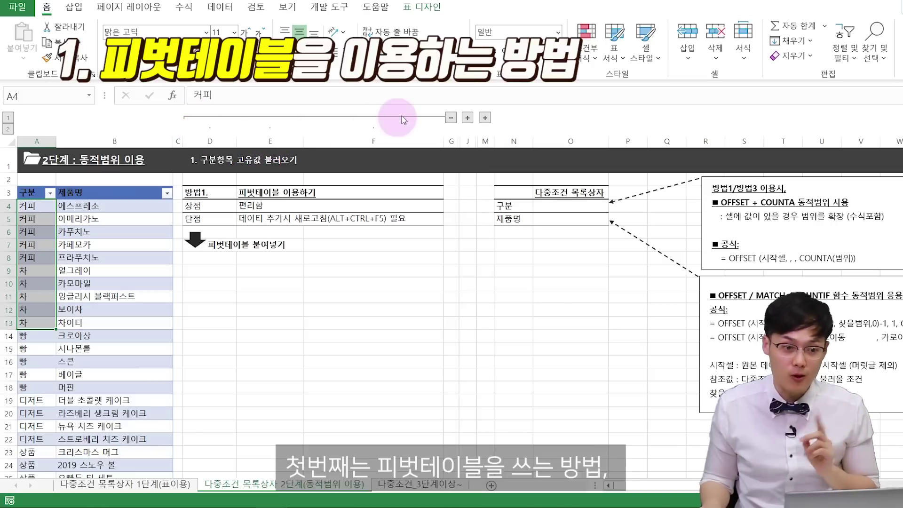
{"action": "left_click", "coordinate": [467, 118]}
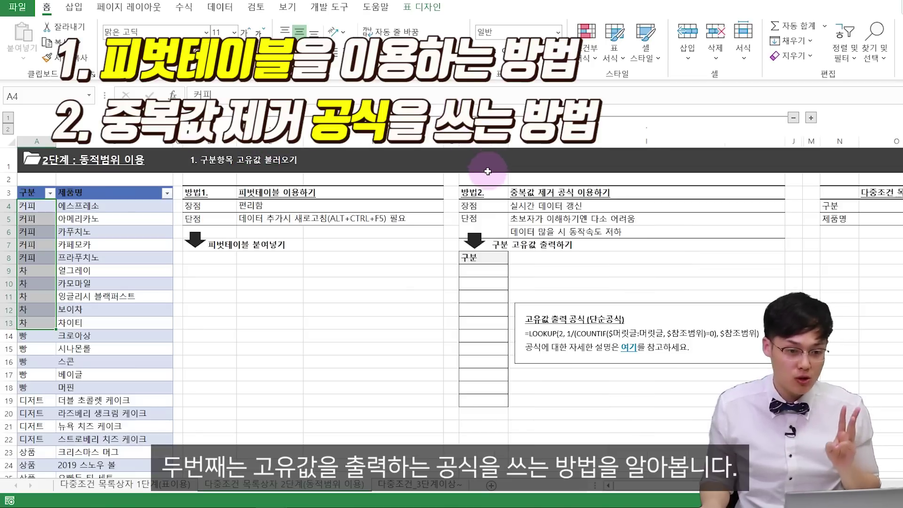
{"action": "left_click", "coordinate": [811, 117]}
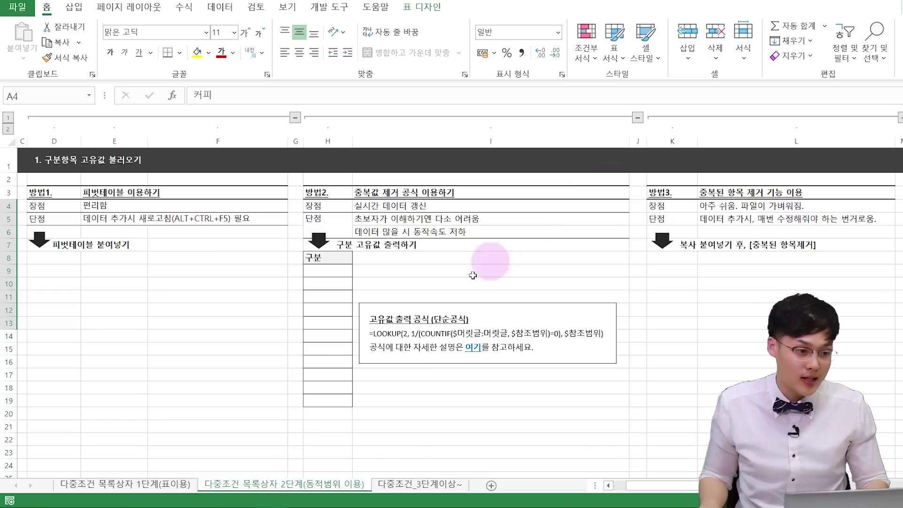
Create a PivotTable from the entire 구분/제품명 table, placing it on the existing worksheet at cell D8.
{"action": "left_click", "coordinate": [95, 349]}
{"action": "left_click_drag", "start_coordinate": [215, 234], "coordinate": [33, 290]}
{"action": "left_click", "coordinate": [87, 281]}
{"action": "key", "text": "ctrl+a"}
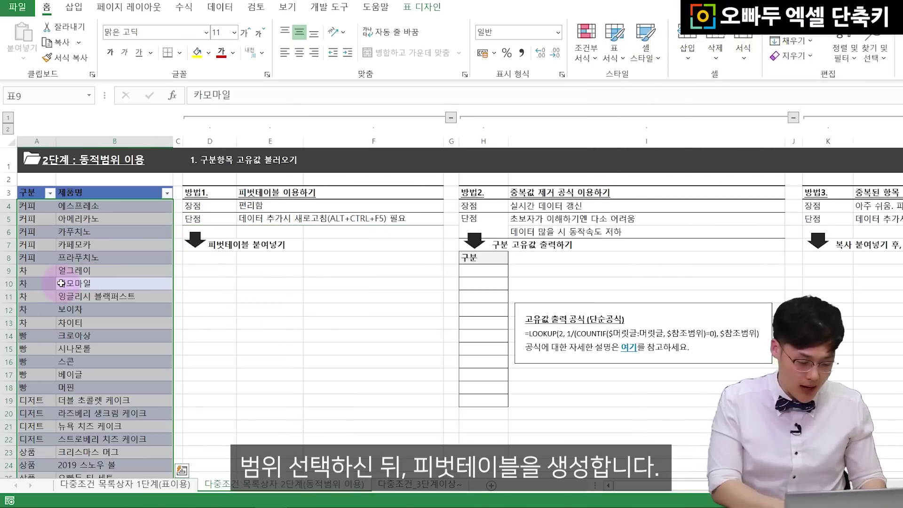
{"action": "key", "text": "alt+n"}
{"action": "key", "text": "v"}
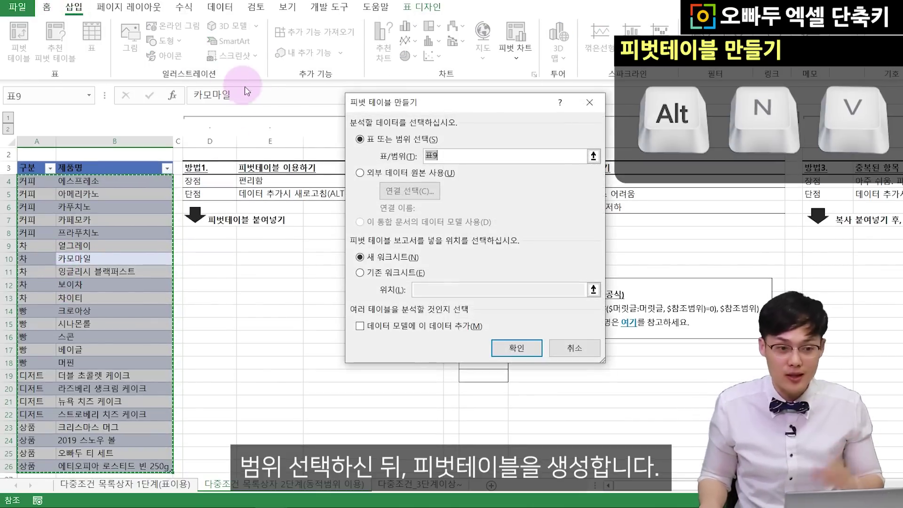
{"action": "left_click", "coordinate": [372, 274]}
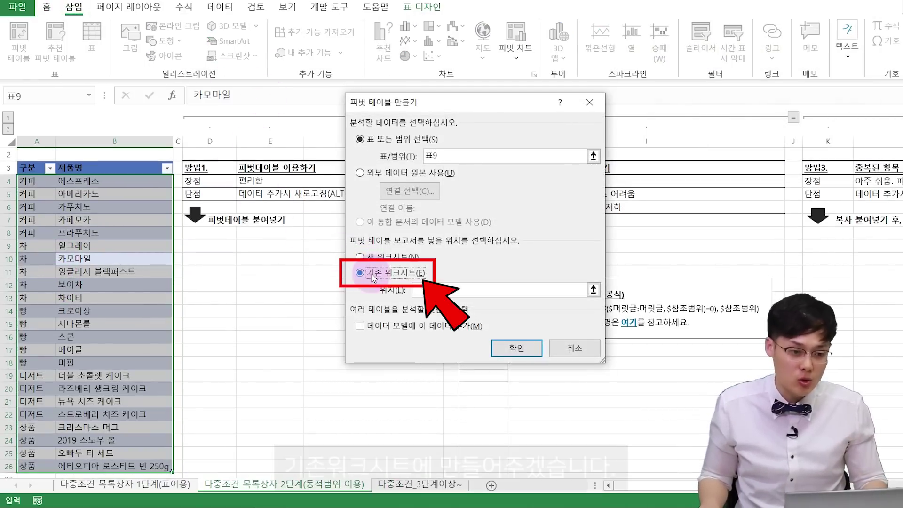
{"action": "left_click", "coordinate": [205, 233]}
{"action": "left_click", "coordinate": [516, 348]}
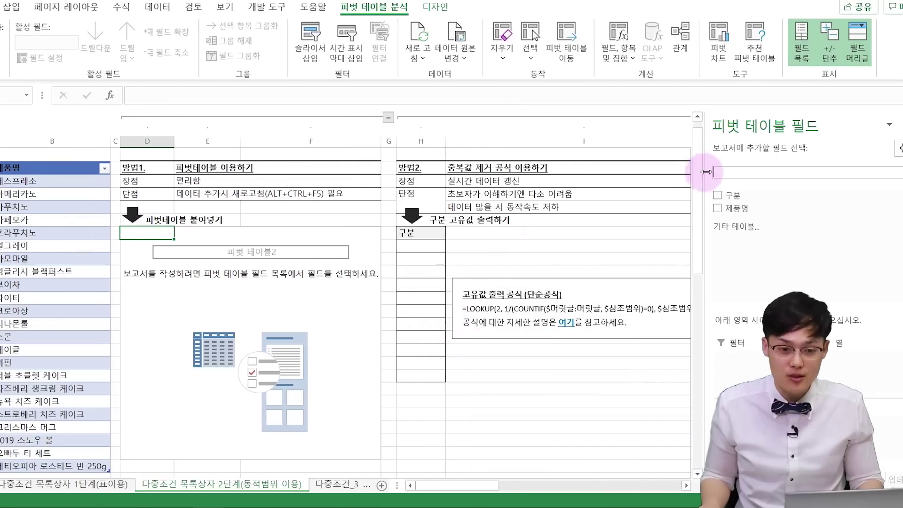
Add the 구분 field to the new PivotTable's rows and turn off its grand totals.
{"action": "left_click_drag", "start_coordinate": [698, 196], "coordinate": [700, 421]}
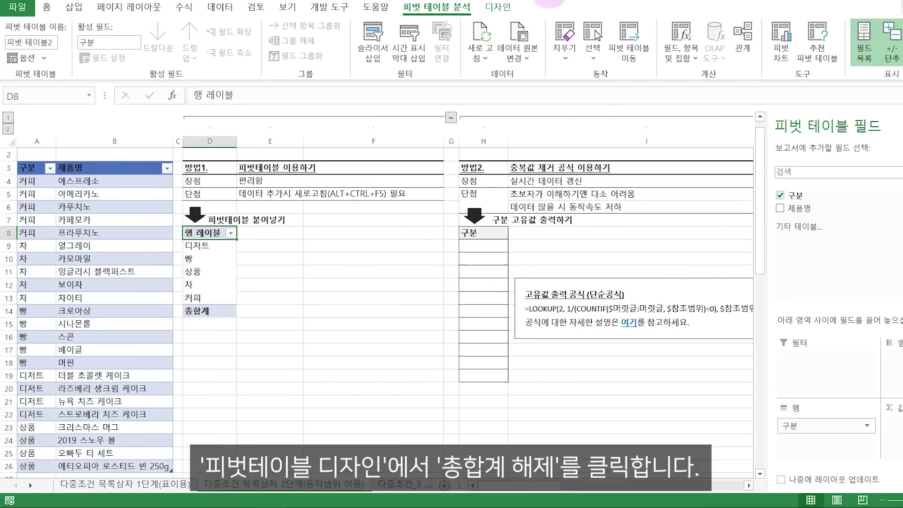
{"action": "left_click", "coordinate": [495, 8]}
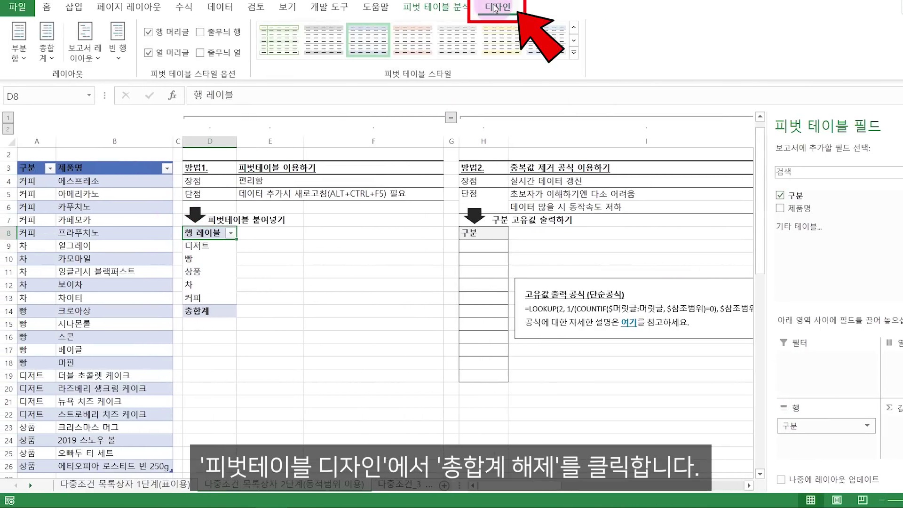
{"action": "left_click", "coordinate": [47, 49]}
{"action": "left_click", "coordinate": [95, 84]}
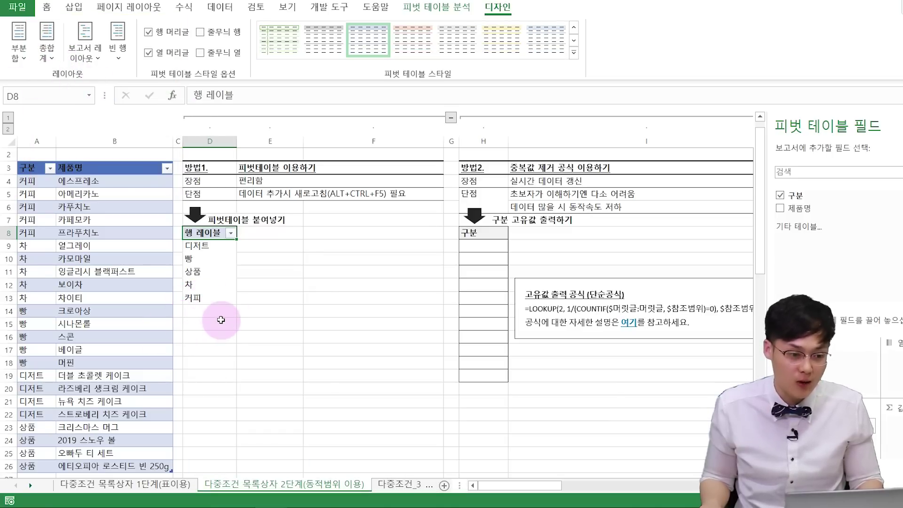
{"action": "left_click_drag", "start_coordinate": [212, 245], "coordinate": [211, 294]}
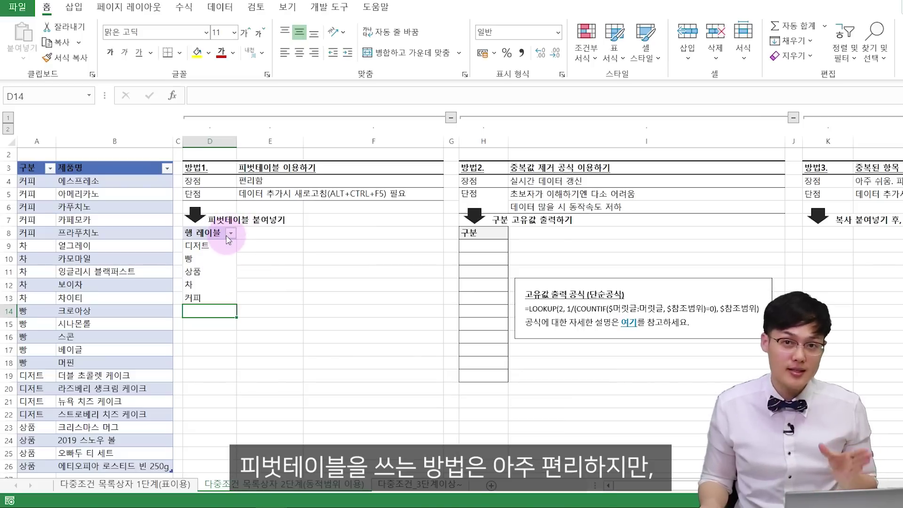
Insert a new row in the source table below 프라푸치노, enter 냉커피 as its 구분, and refresh the PivotTable.
{"action": "left_click", "coordinate": [194, 194]}
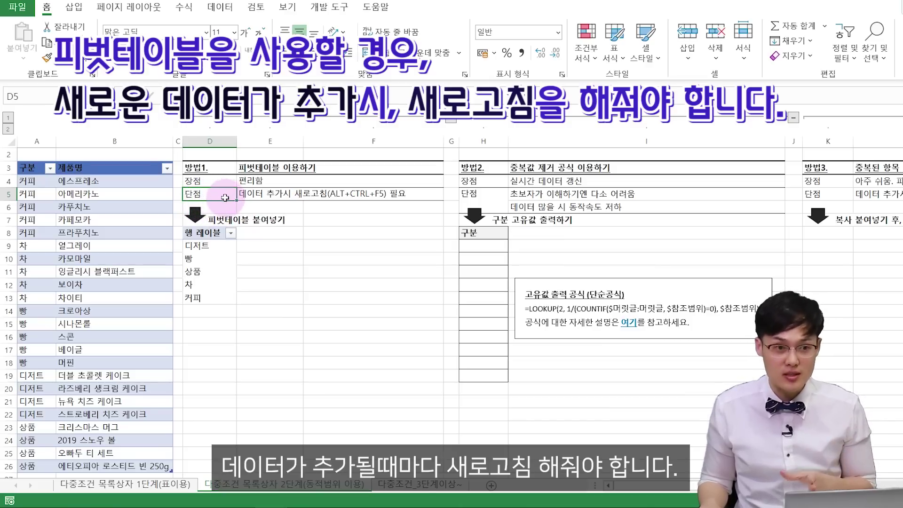
{"action": "left_click_drag", "start_coordinate": [25, 245], "coordinate": [75, 246]}
{"action": "key", "text": "ctrl+shift+plus"}
{"action": "type", "text": "ㄴ"}
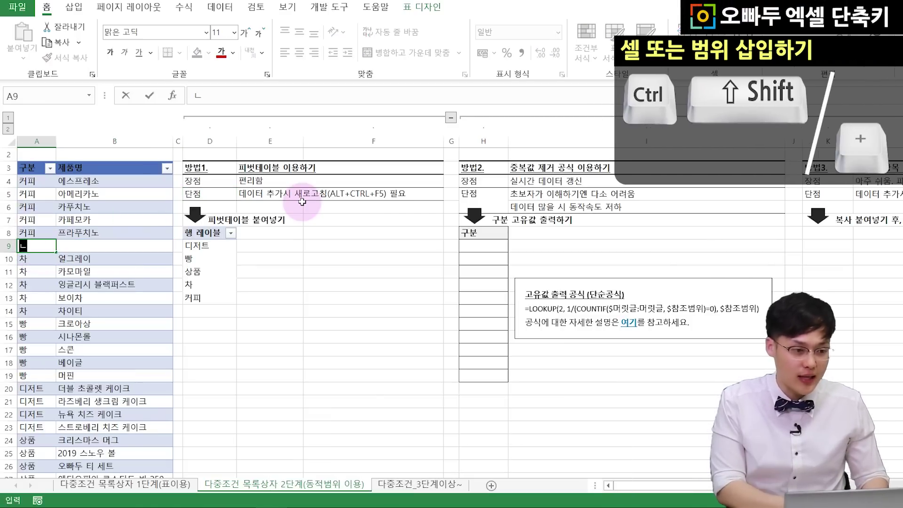
{"action": "type", "text": "커피"}
{"action": "key", "text": "Tab"}
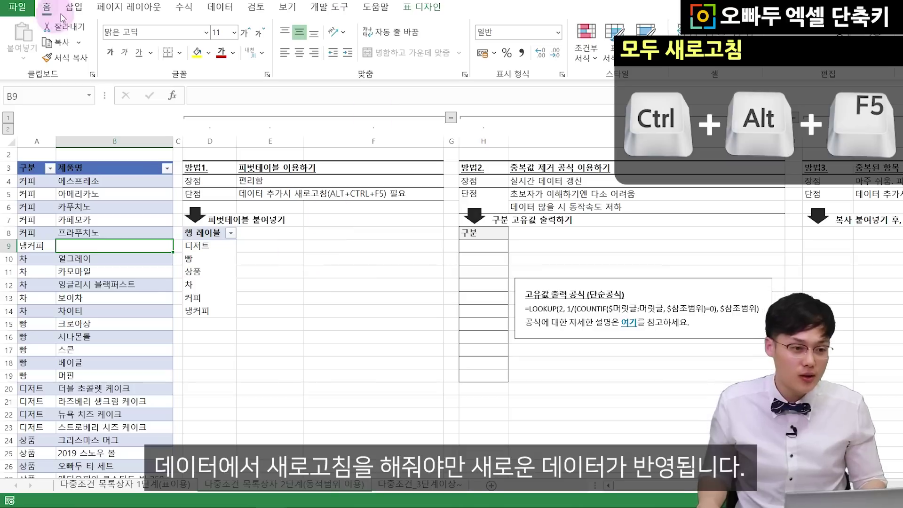
Locate the Refresh All command and review the category items in the PivotTable under 방법1.
{"action": "left_click", "coordinate": [220, 6]}
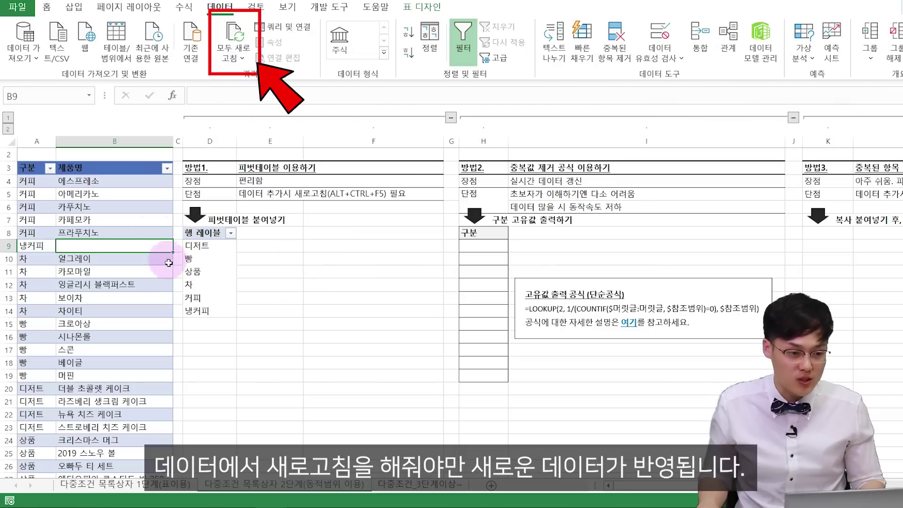
{"action": "left_click_drag", "start_coordinate": [208, 259], "coordinate": [204, 297]}
{"action": "left_click", "coordinate": [205, 311]}
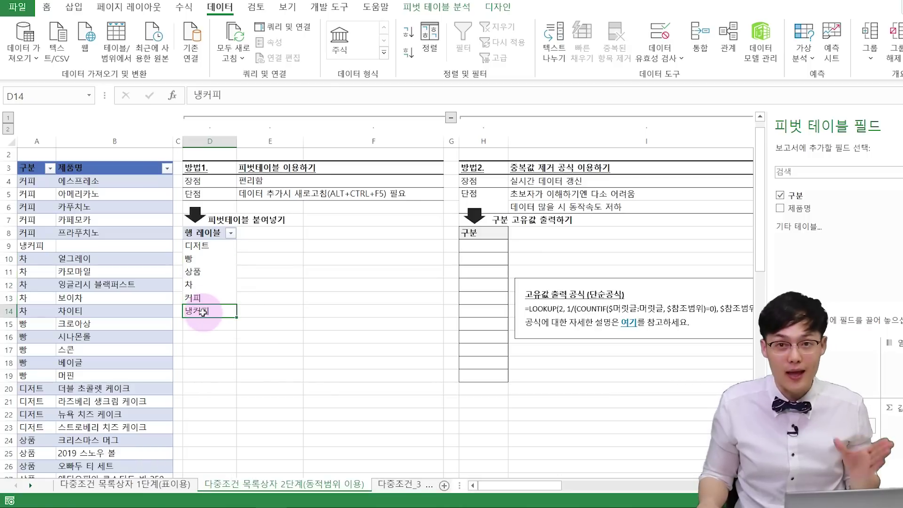
Delete the 냉커피 row from the source table and refresh the PivotTable.
{"action": "left_click", "coordinate": [74, 248]}
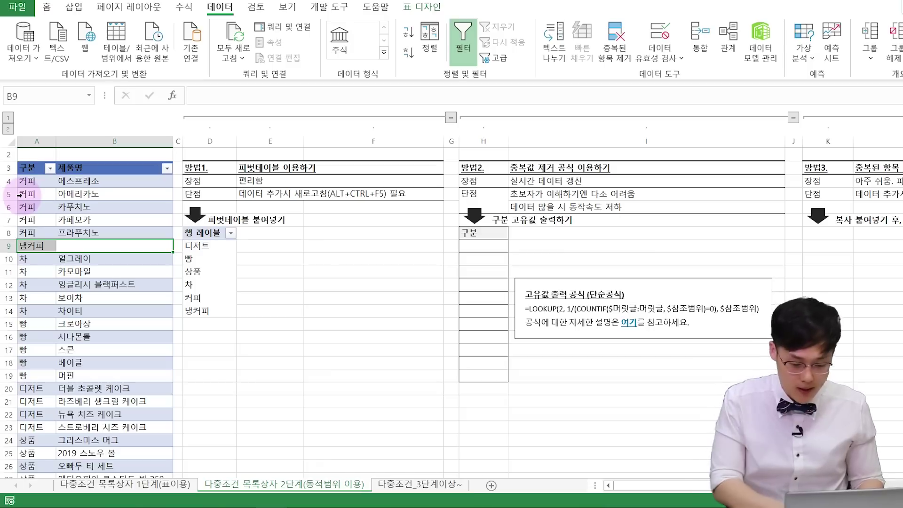
{"action": "key", "text": "ctrl+minus"}
{"action": "left_click", "coordinate": [232, 31]}
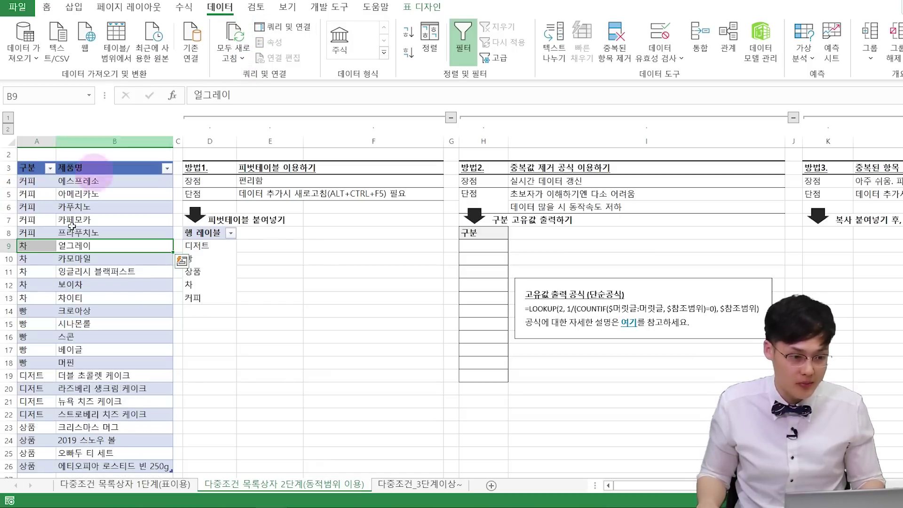
{"action": "left_click_drag", "start_coordinate": [210, 247], "coordinate": [198, 285]}
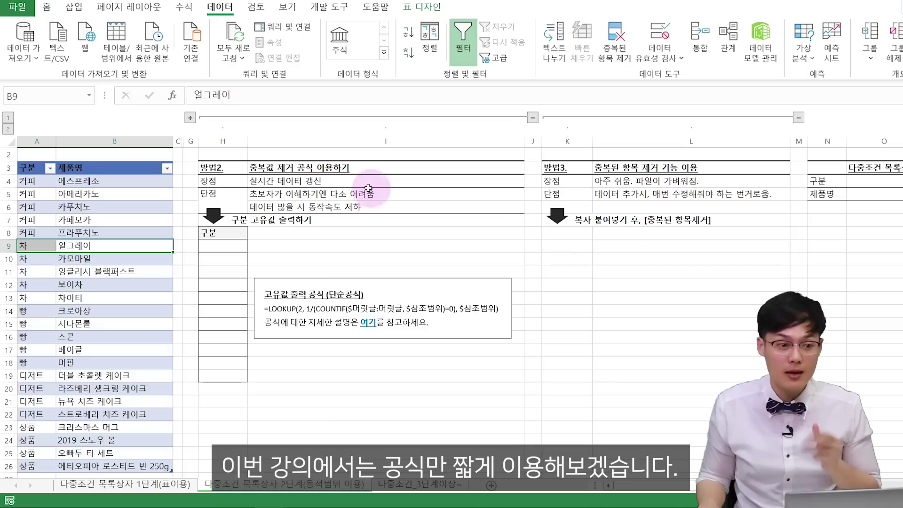
Start a unique-value formula in H9 with =LOOKUP(2,1/(COUNTIF($H$8:H8, making only the first H8 reference absolute.
{"action": "left_click", "coordinate": [222, 247]}
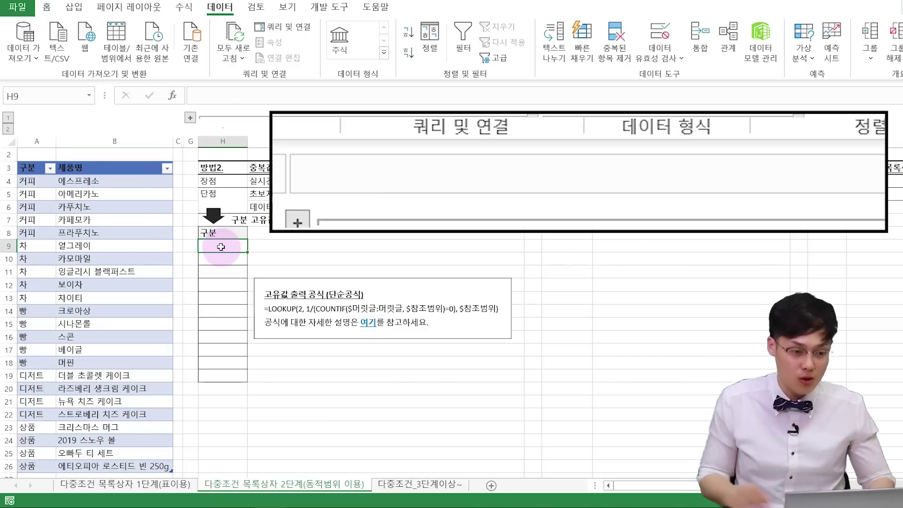
{"action": "type", "text": "=LOO"}
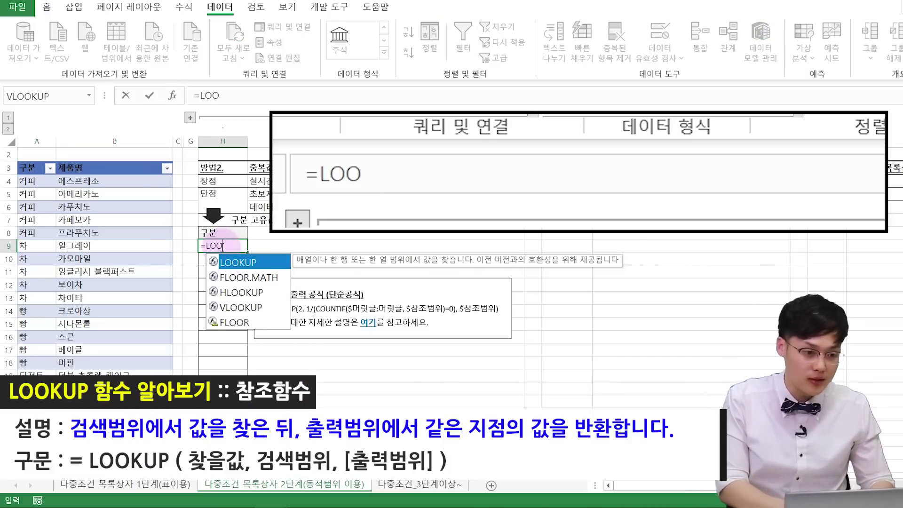
{"action": "type", "text": "KUP(2,1/(CO"}
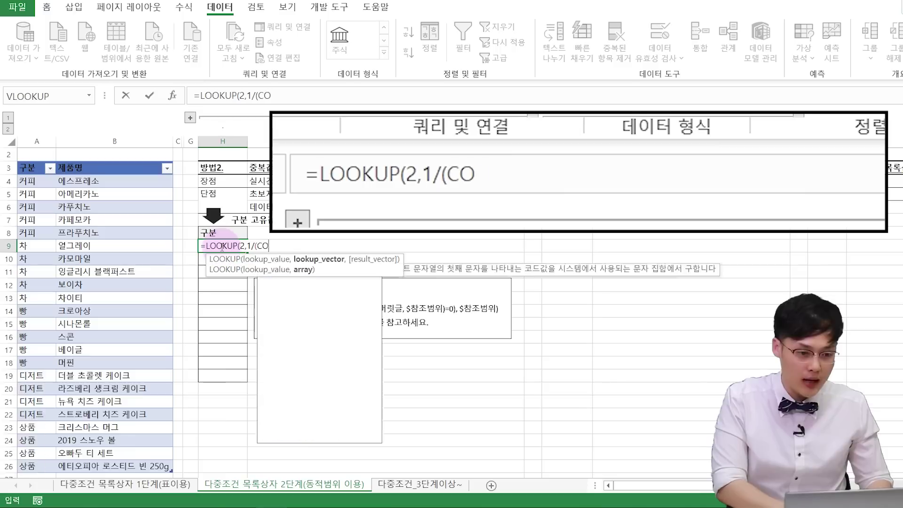
{"action": "type", "text": "UNTIF("}
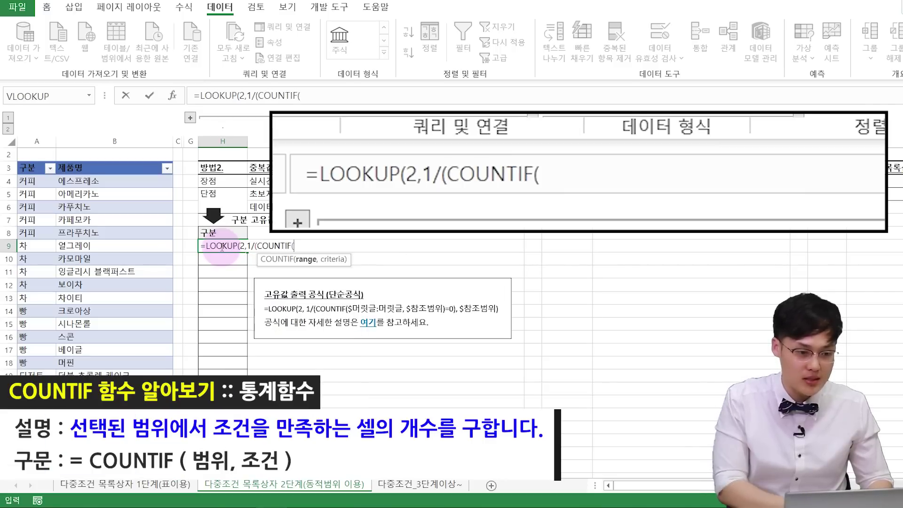
{"action": "left_click", "coordinate": [217, 235]}
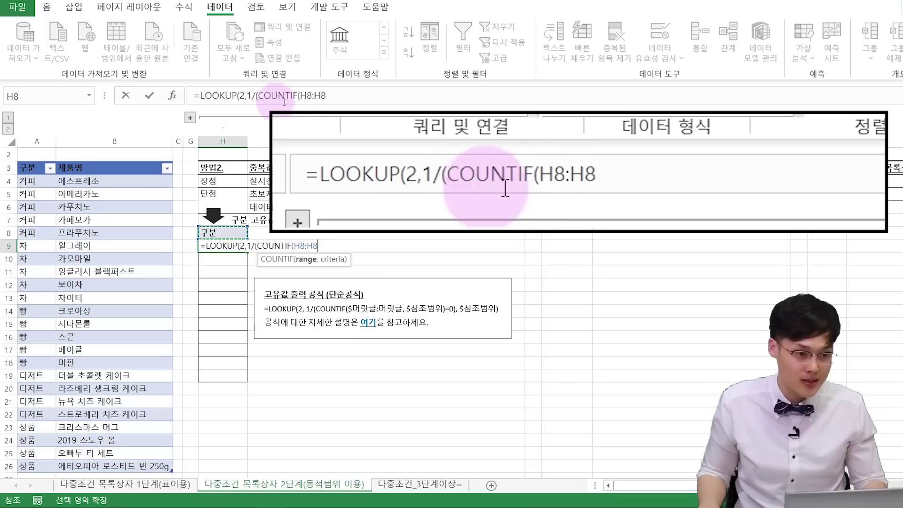
{"action": "double_click", "coordinate": [300, 97]}
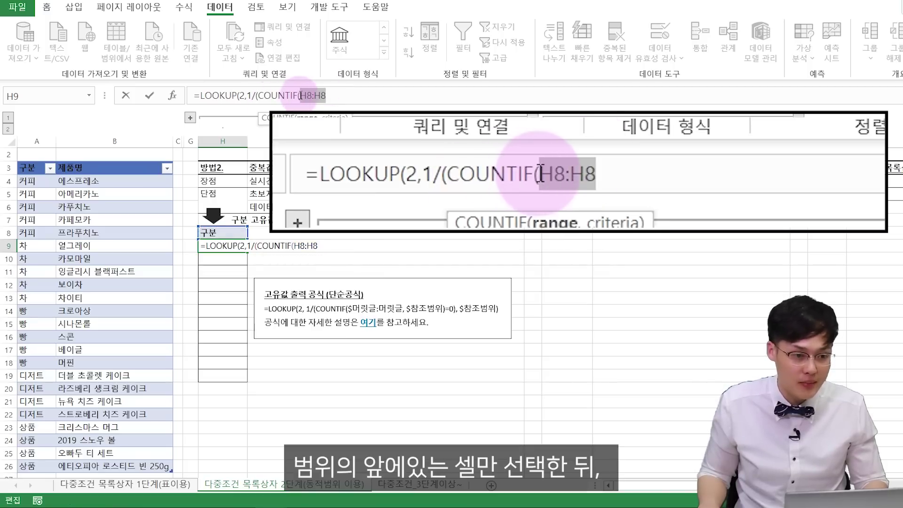
{"action": "left_click", "coordinate": [300, 96]}
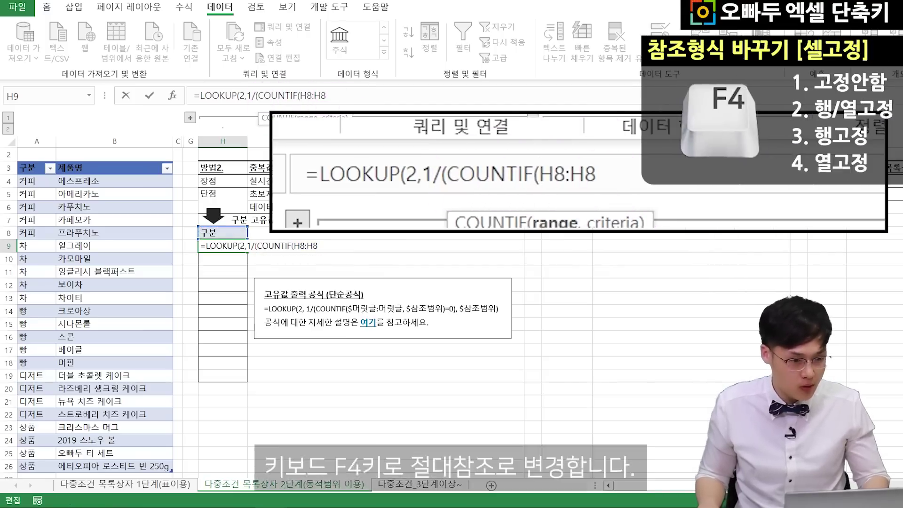
{"action": "key", "text": "F4"}
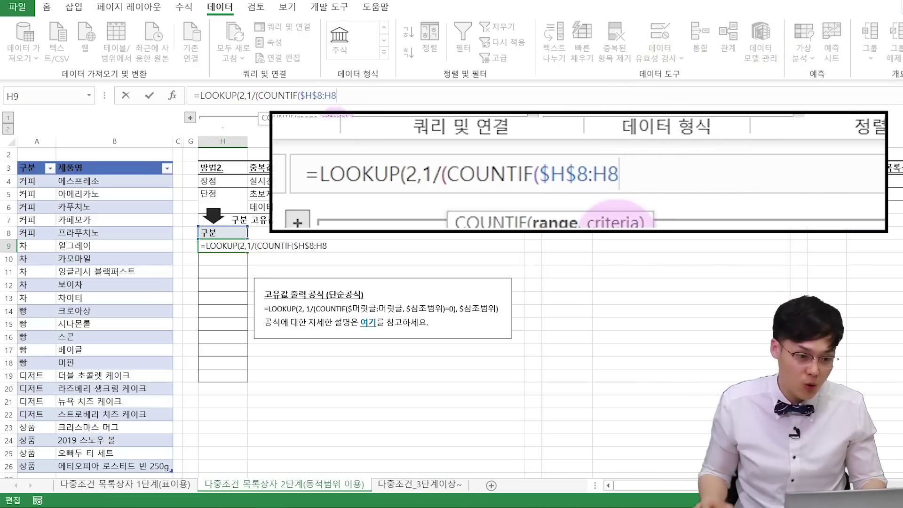
Complete the H9 formula with the table's 구분 column as COUNTIF criteria and LOOKUP result: ,표9[구분])=0),표9[구분]).
{"action": "type", "text": ","}
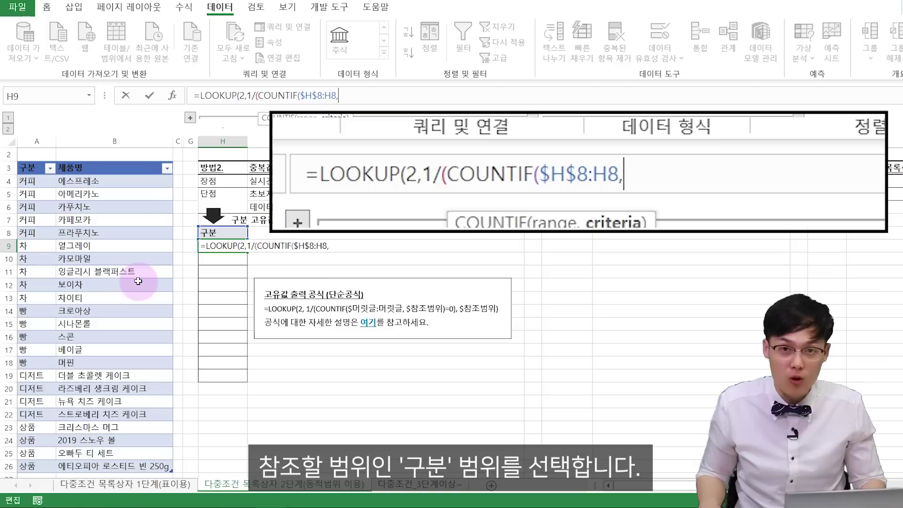
{"action": "left_click", "coordinate": [32, 163]}
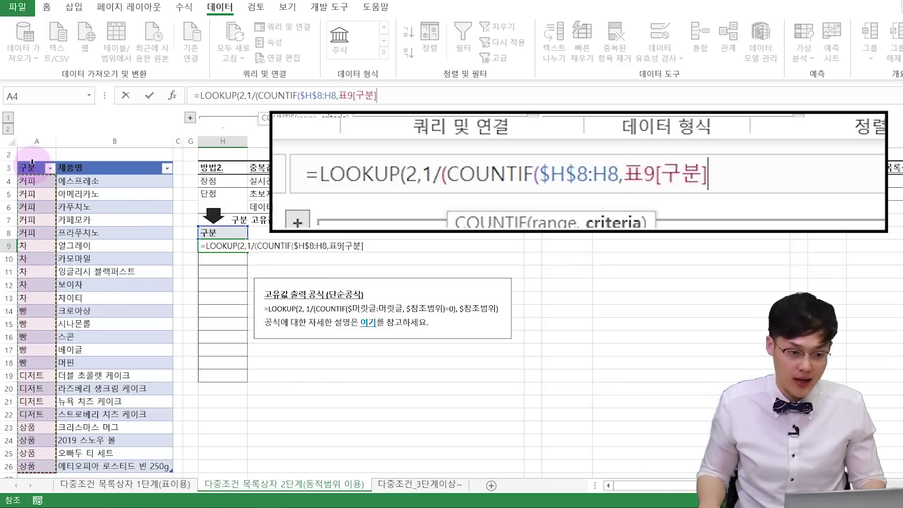
{"action": "type", "text": ")"}
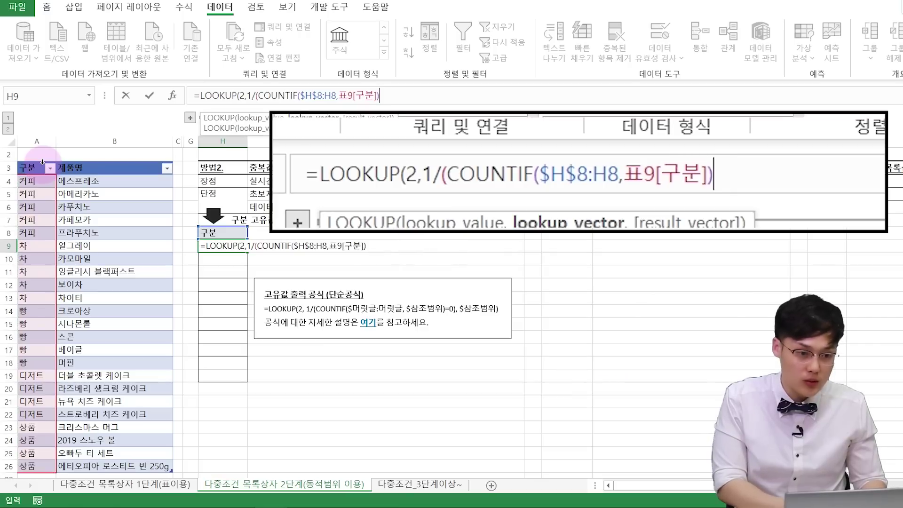
{"action": "type", "text": "=0),"}
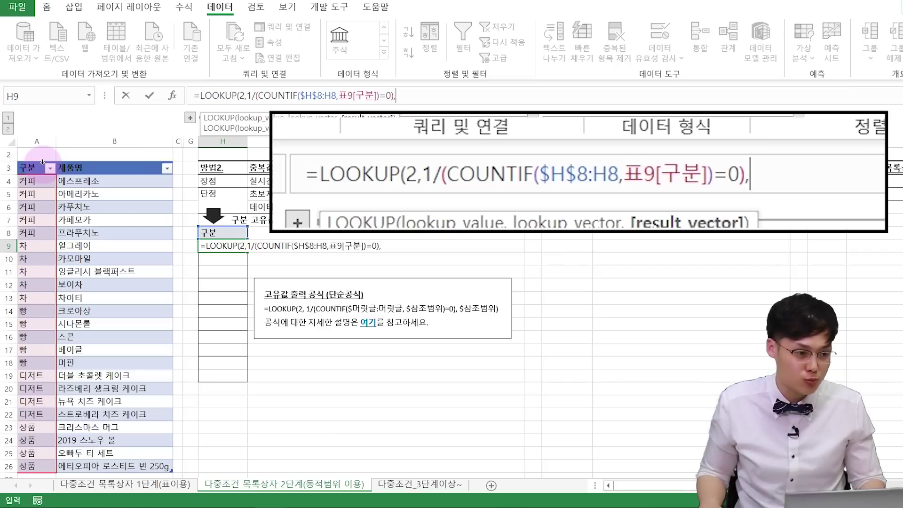
{"action": "left_click", "coordinate": [43, 162]}
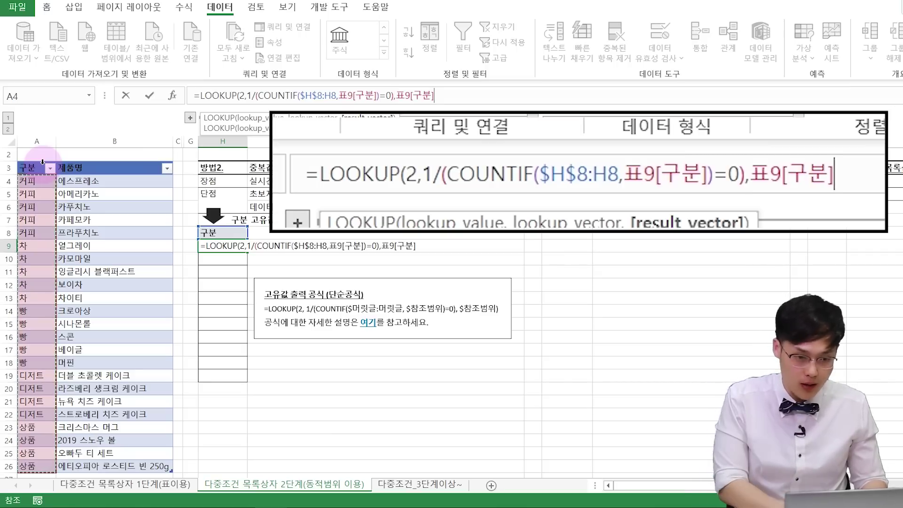
{"action": "type", "text": ")"}
{"action": "key", "text": "Return"}
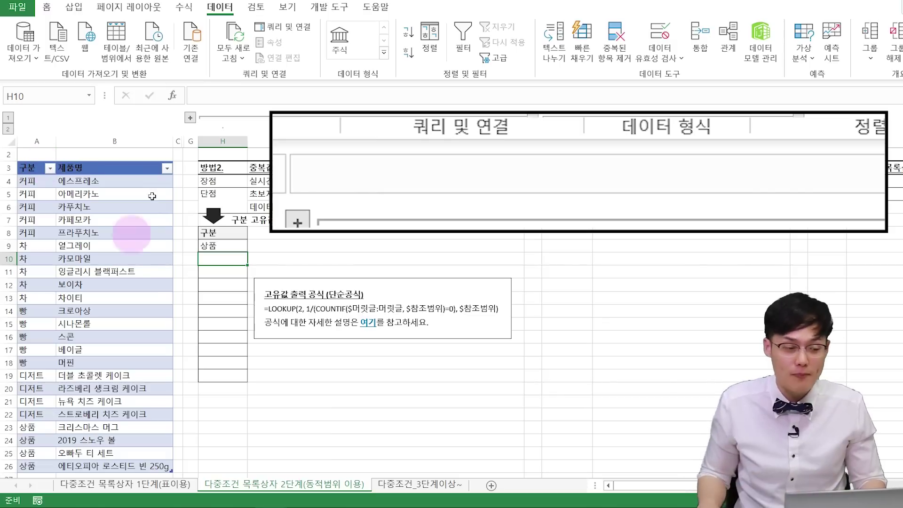
Fill the LOOKUP formula from H9 down through H19 and check the listed 구분 values.
{"action": "left_click", "coordinate": [226, 245]}
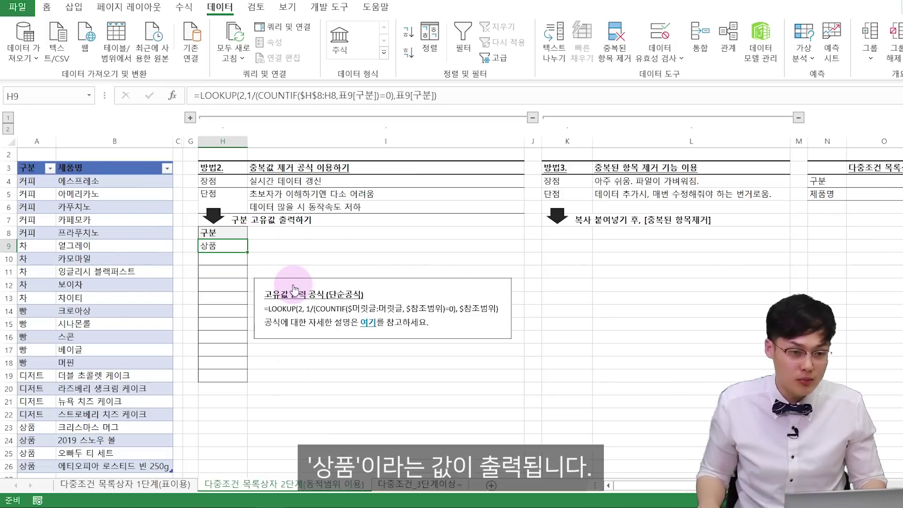
{"action": "left_click_drag", "start_coordinate": [251, 252], "coordinate": [240, 382]}
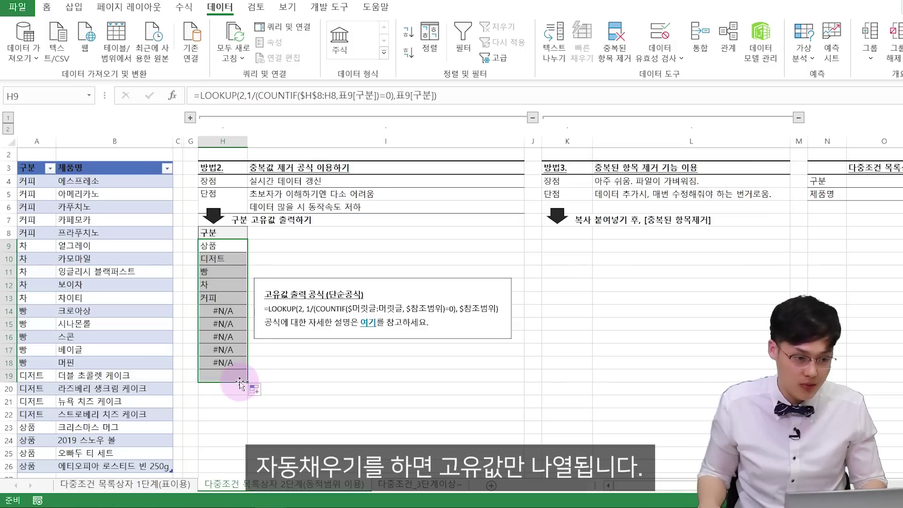
{"action": "left_click_drag", "start_coordinate": [221, 245], "coordinate": [213, 314]}
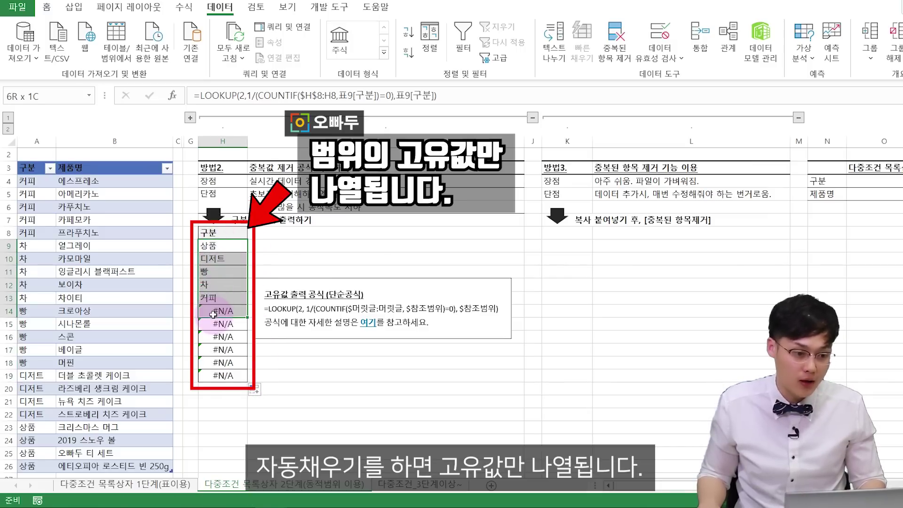
{"action": "left_click", "coordinate": [216, 337]}
{"action": "left_click_drag", "start_coordinate": [223, 245], "coordinate": [217, 297]}
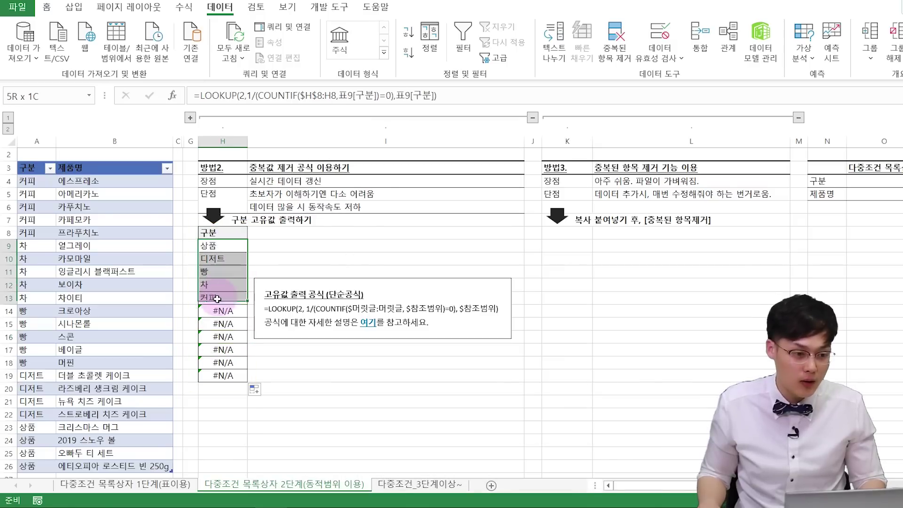
{"action": "left_click", "coordinate": [214, 323]}
Wrap the LOOKUP formula in H9 with IFERROR, returning an empty string "" on error.
{"action": "left_click", "coordinate": [215, 245]}
{"action": "left_click", "coordinate": [198, 96]}
{"action": "type", "text": "IFERR"}
{"action": "key", "text": "Tab"}
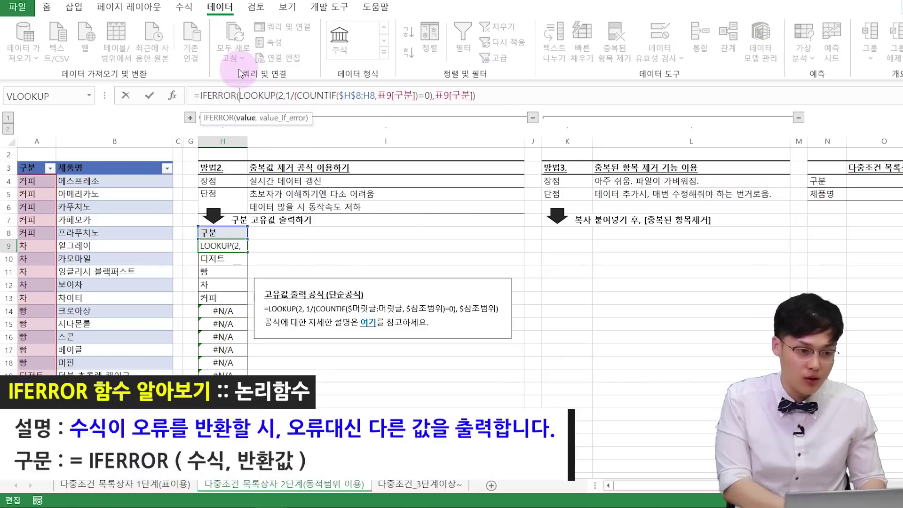
{"action": "type", "text": ",\"\")"}
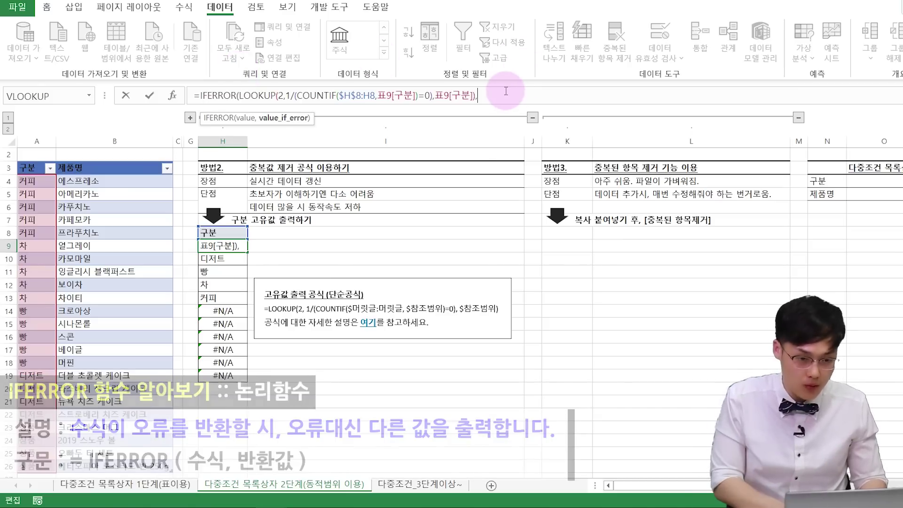
{"action": "key", "text": "Return"}
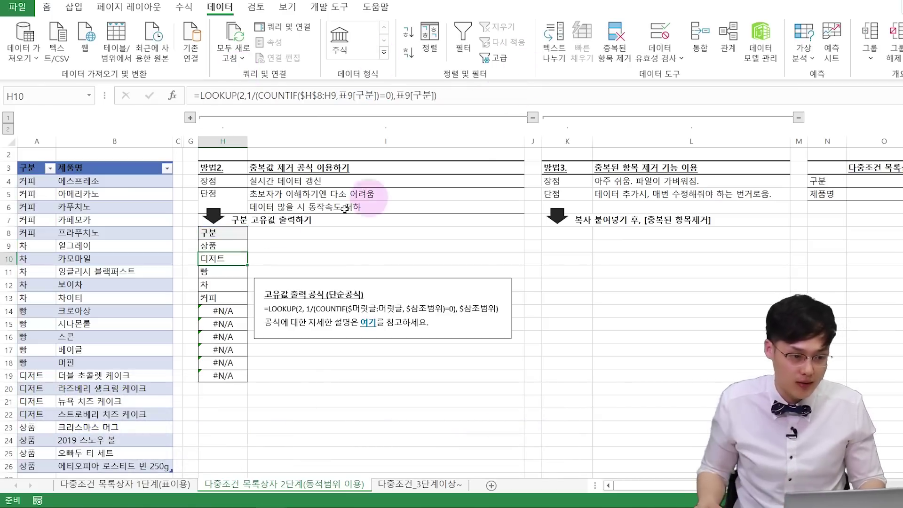
Fill the IFERROR version of the formula from H9 down through H19.
{"action": "left_click", "coordinate": [223, 245]}
{"action": "double_click", "coordinate": [247, 252]}
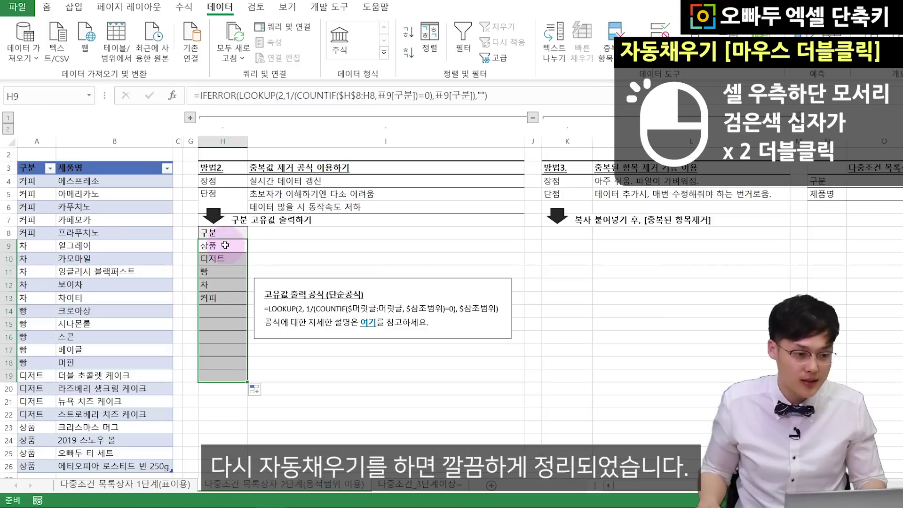
{"action": "left_click", "coordinate": [219, 323]}
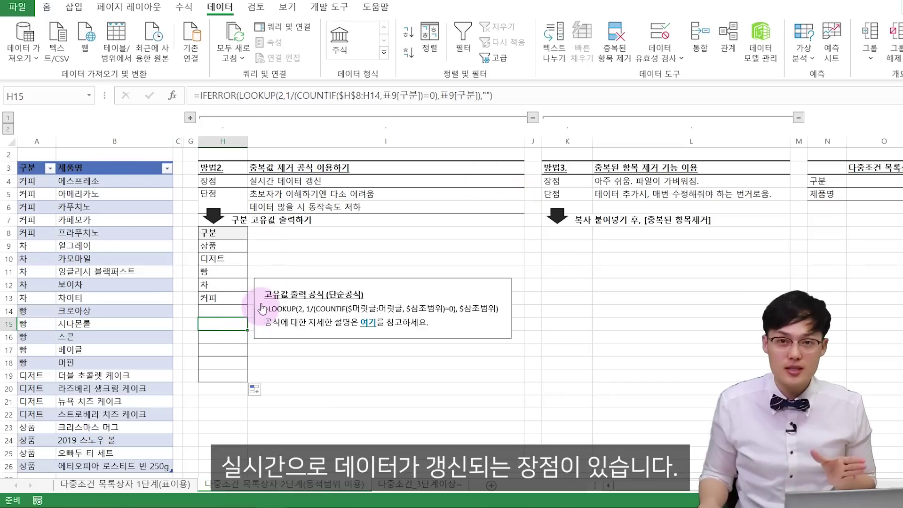
{"action": "left_click", "coordinate": [324, 181]}
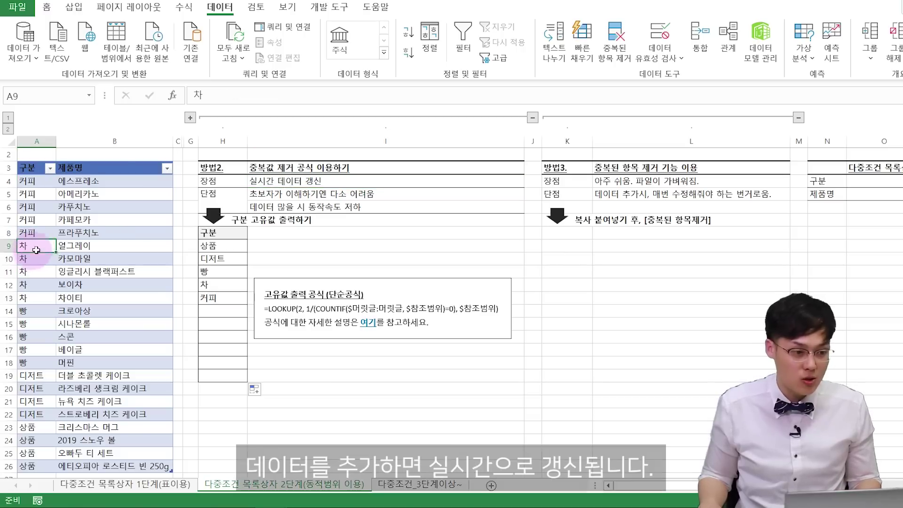
Insert a new row in the source table below 프라푸치노 and enter 냉커피 as its 구분.
{"action": "left_click_drag", "start_coordinate": [30, 249], "coordinate": [94, 246]}
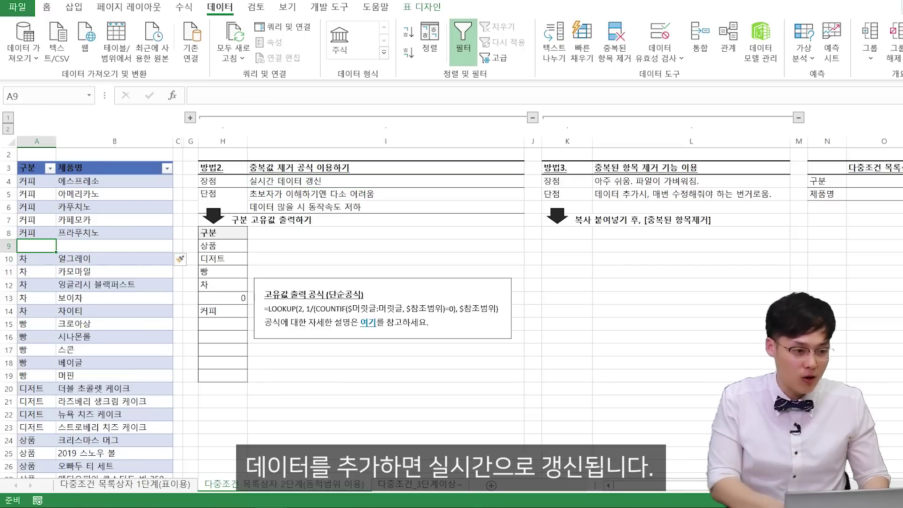
{"action": "type", "text": "ㅐ"}
{"action": "type", "text": "커"}
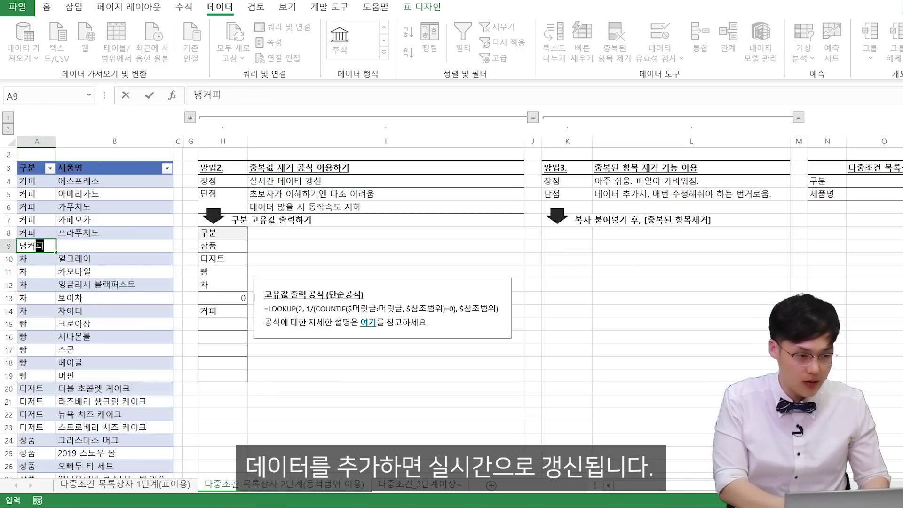
{"action": "type", "text": "피"}
{"action": "key", "text": "Return"}
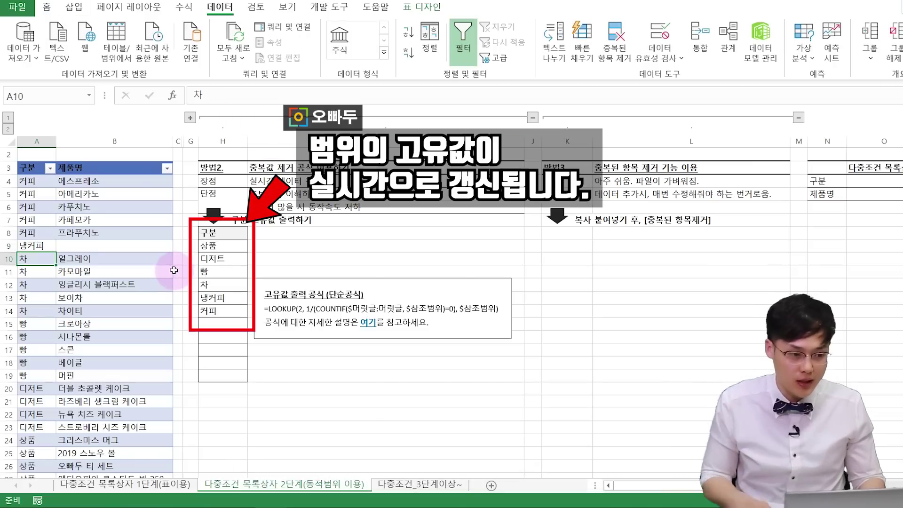
Insert another source table row below 냉커피, enter 냉차 as its 구분, and check the formula list in column H.
{"action": "key", "text": "shift+space"}
{"action": "key", "text": "ctrl+shift+plus"}
{"action": "type", "text": "ㄴ냉차"}
{"action": "key", "text": "Return"}
{"action": "left_click_drag", "start_coordinate": [207, 244], "coordinate": [210, 322]}
{"action": "left_click", "coordinate": [222, 374]}
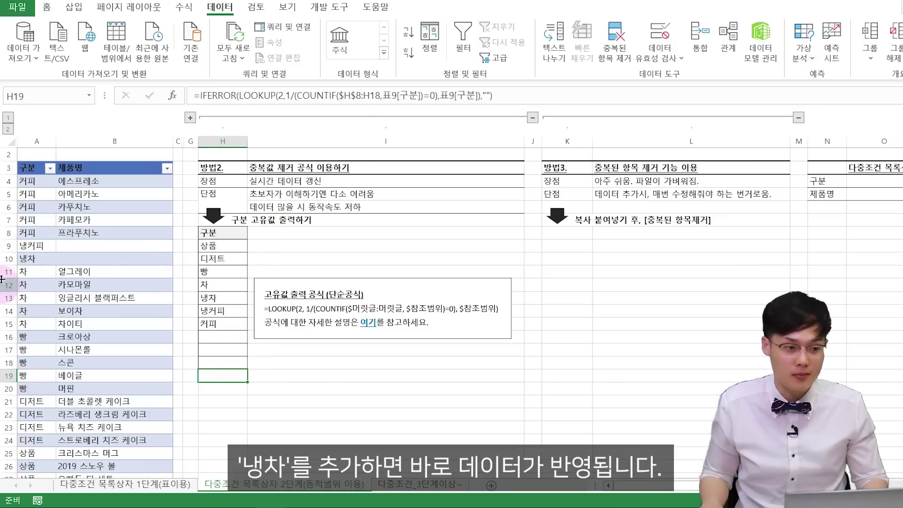
Delete the 냉커피 and 냉차 rows from the source table.
{"action": "left_click_drag", "start_coordinate": [26, 245], "coordinate": [66, 256]}
{"action": "key", "text": "ctrl+minus"}
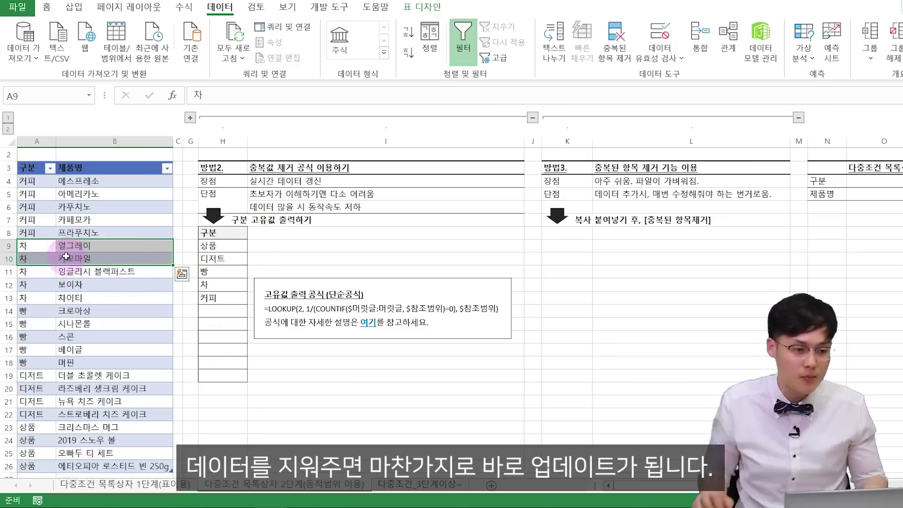
Collapse the 방법2 column group so that the 방법3 section sits beside the source table.
{"action": "left_click", "coordinate": [248, 288]}
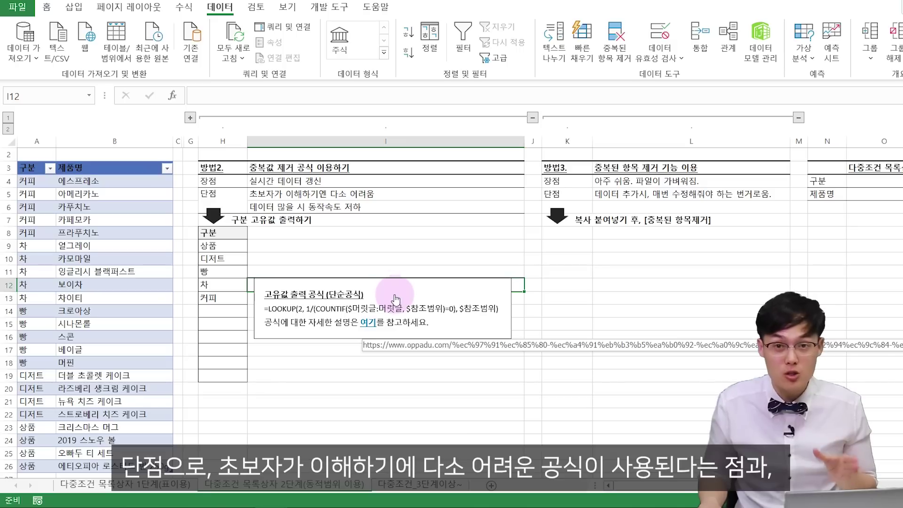
{"action": "left_click_drag", "start_coordinate": [28, 180], "coordinate": [28, 246]}
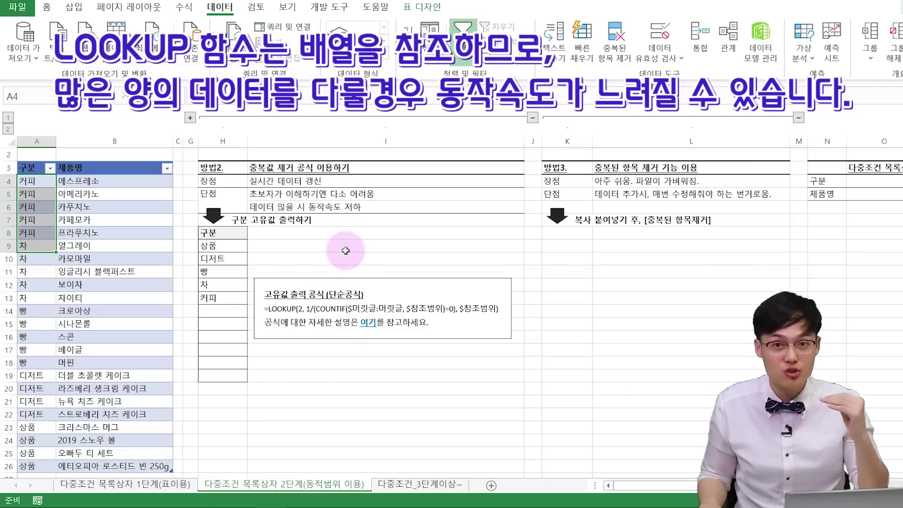
{"action": "left_click", "coordinate": [532, 118]}
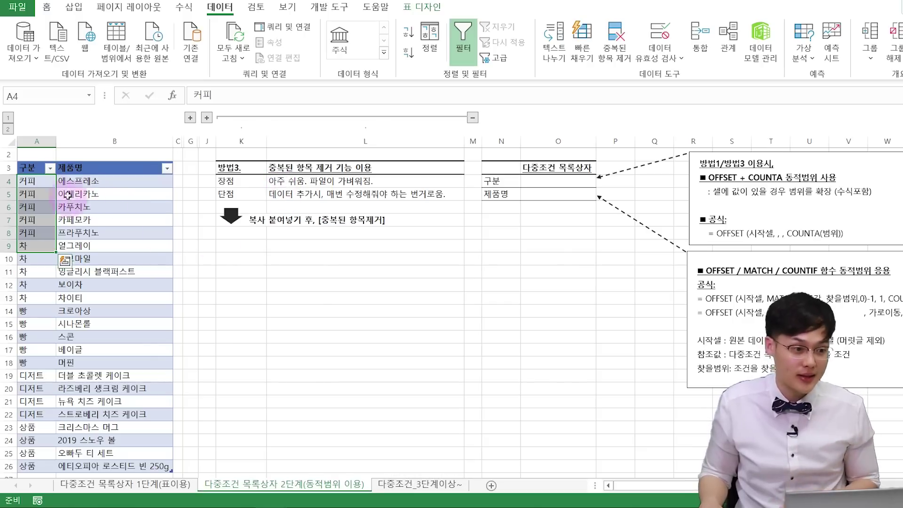
Copy the source table's whole 구분 column including its header and paste it at K8 in the 방법3 section.
{"action": "left_click_drag", "start_coordinate": [29, 168], "coordinate": [29, 465]}
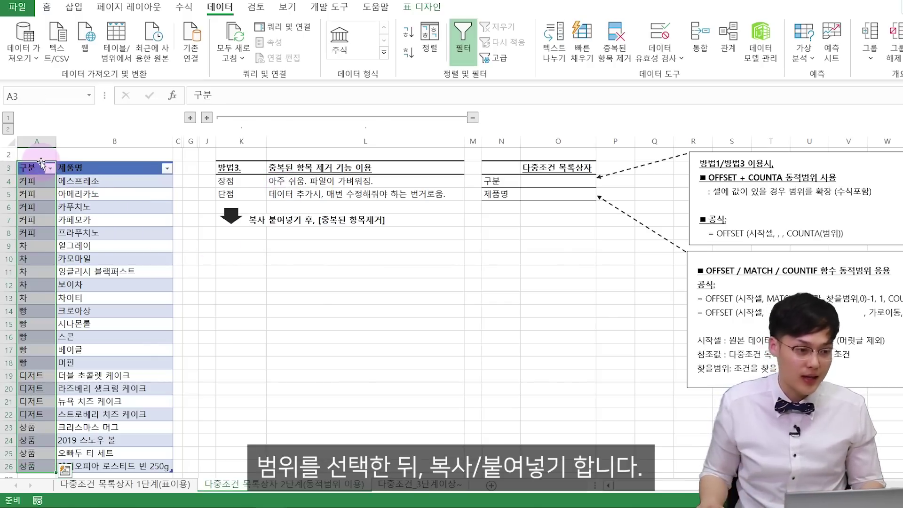
{"action": "scroll", "coordinate": [121, 354], "scroll_direction": "up", "scroll_amount": 1}
{"action": "key", "text": "ctrl+c"}
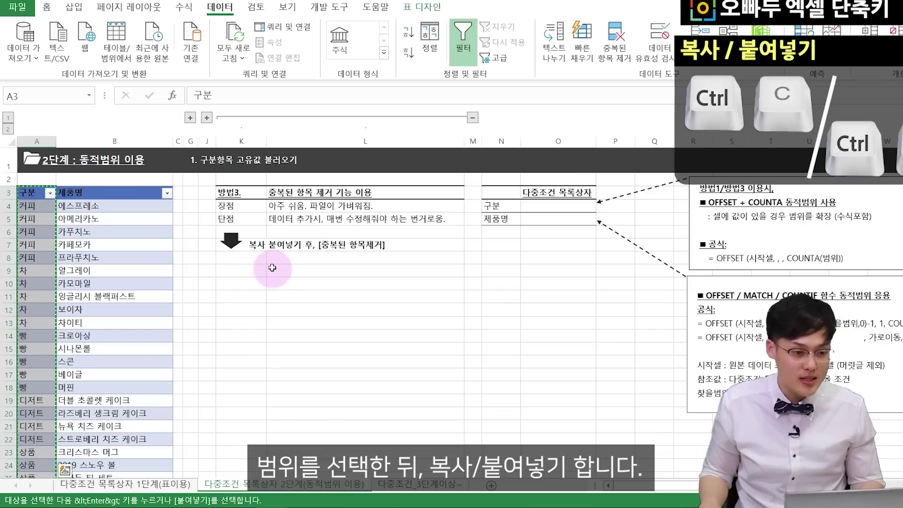
{"action": "left_click", "coordinate": [247, 258]}
{"action": "key", "text": "ctrl+v"}
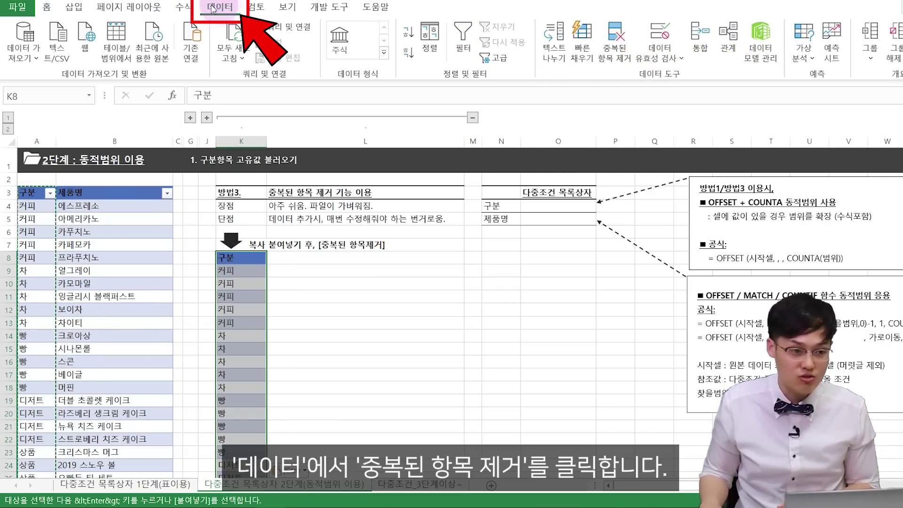
Remove duplicates from the pasted 구분 column, treating the first row as a header.
{"action": "left_click", "coordinate": [623, 50]}
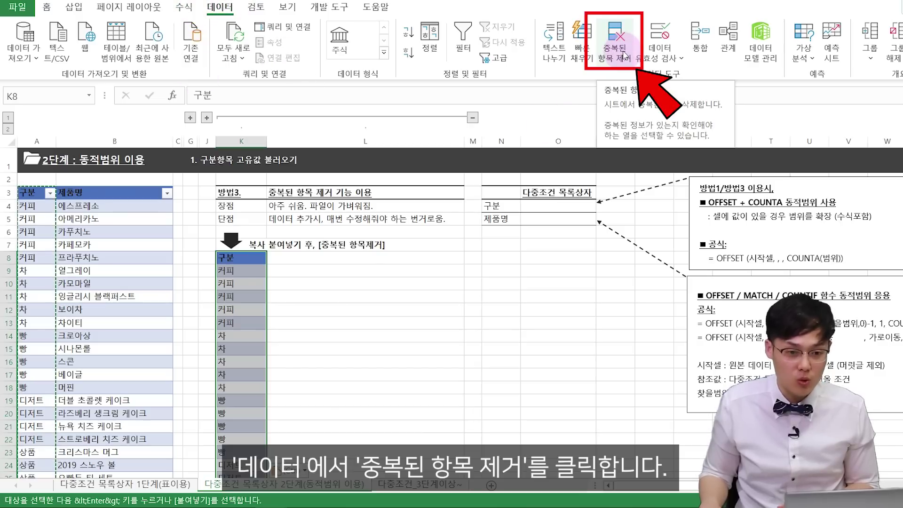
{"action": "left_click", "coordinate": [550, 321]}
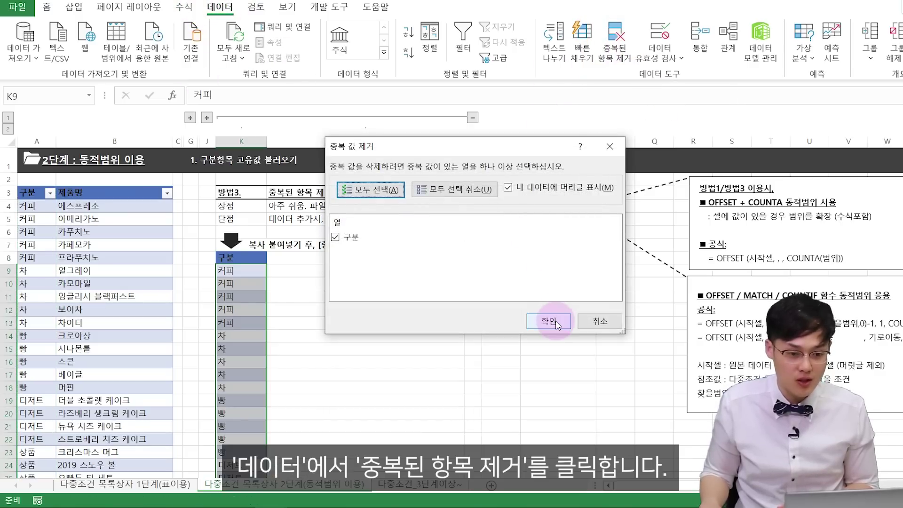
{"action": "left_click", "coordinate": [506, 283]}
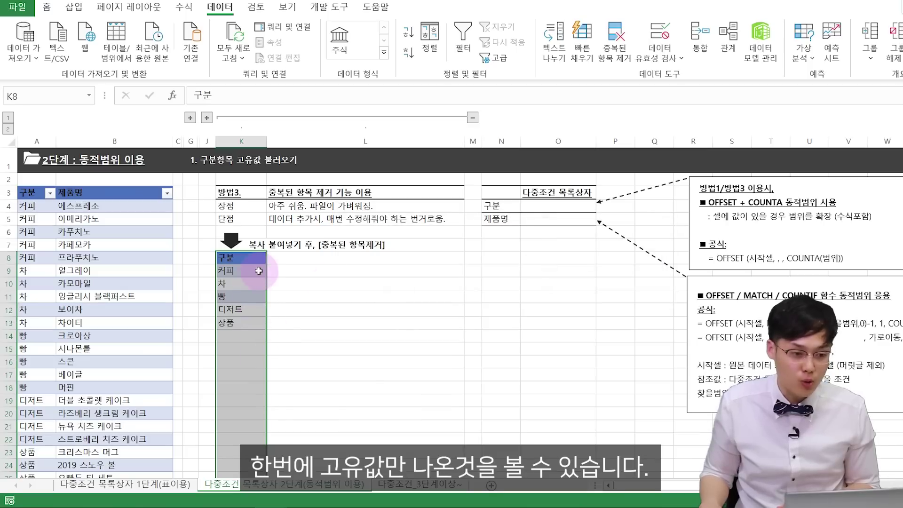
Set the fill of the unique 구분 values in K9:K13 to no fill.
{"action": "left_click_drag", "start_coordinate": [258, 271], "coordinate": [251, 318]}
{"action": "left_click", "coordinate": [47, 7]}
{"action": "left_click", "coordinate": [208, 52]}
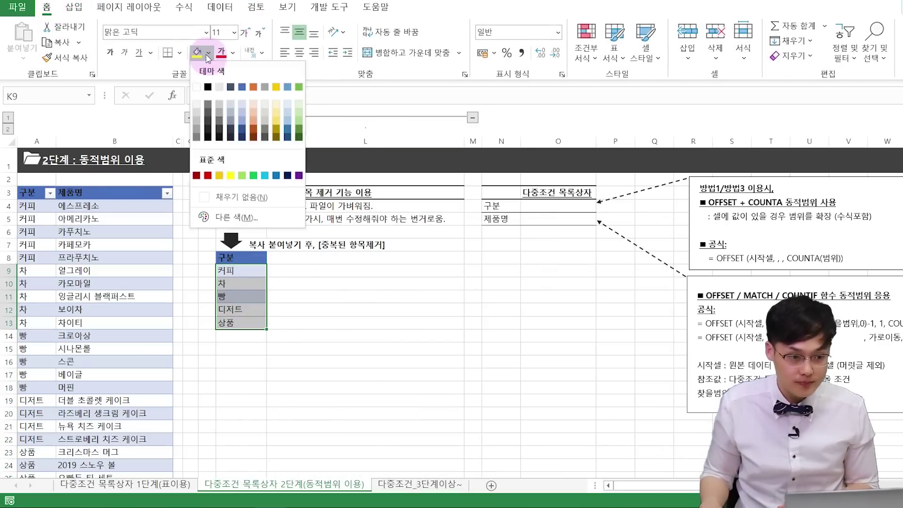
{"action": "left_click", "coordinate": [221, 195]}
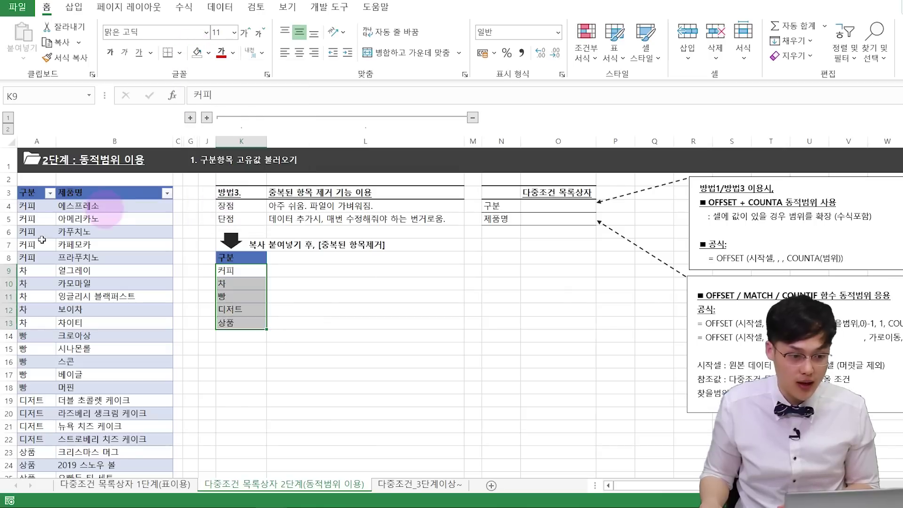
{"action": "left_click", "coordinate": [428, 282]}
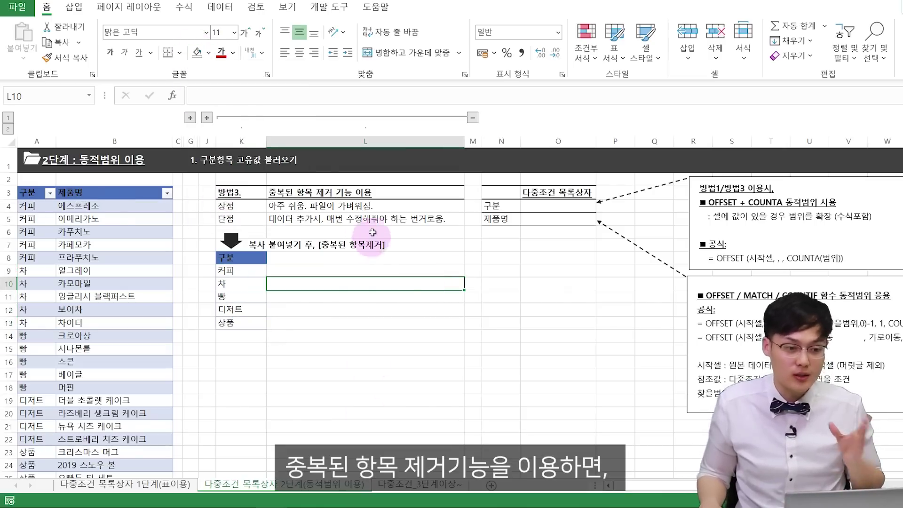
Review the pros and cons of 방법3 against the 방법2 formula list, including the LOOKUP formula in H12.
{"action": "left_click", "coordinate": [273, 205]}
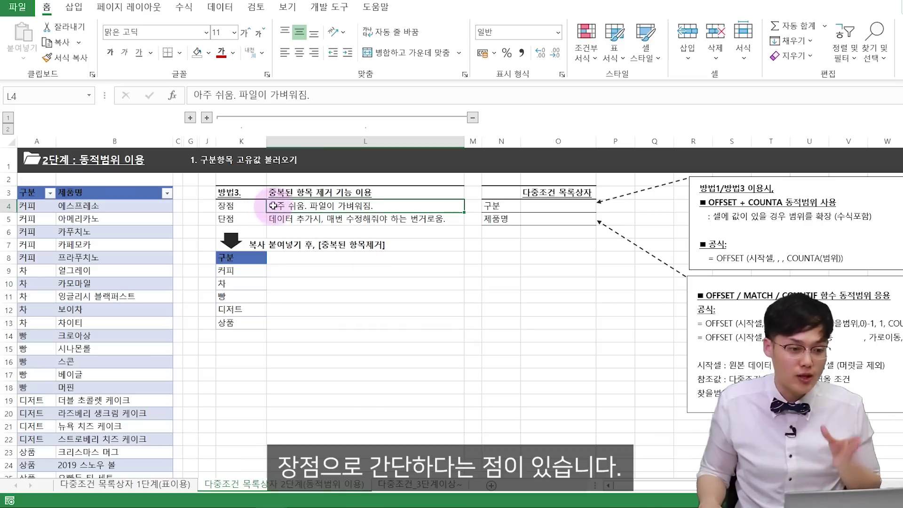
{"action": "left_click", "coordinate": [232, 297]}
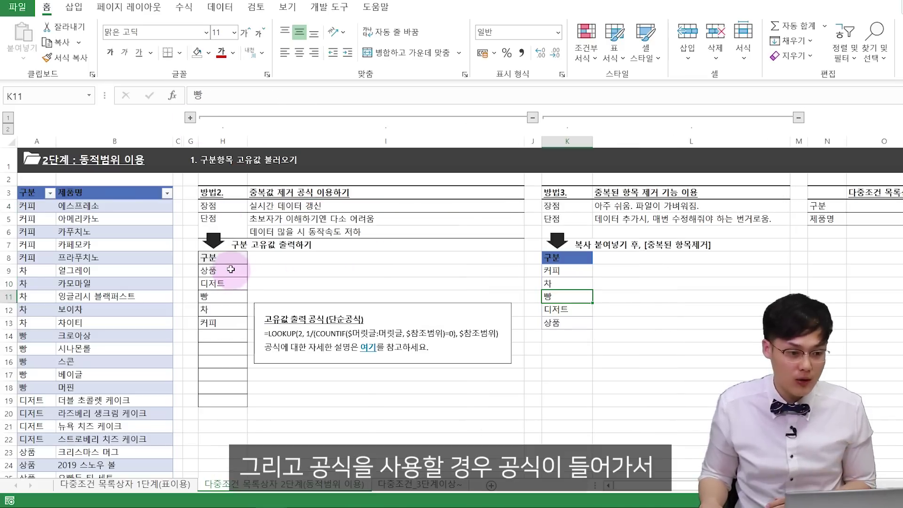
{"action": "left_click", "coordinate": [227, 308]}
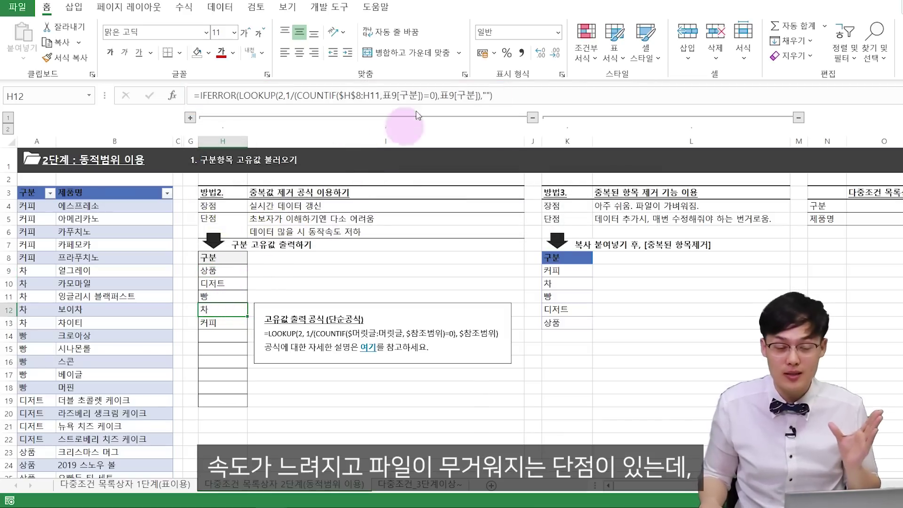
{"action": "left_click", "coordinate": [523, 121]}
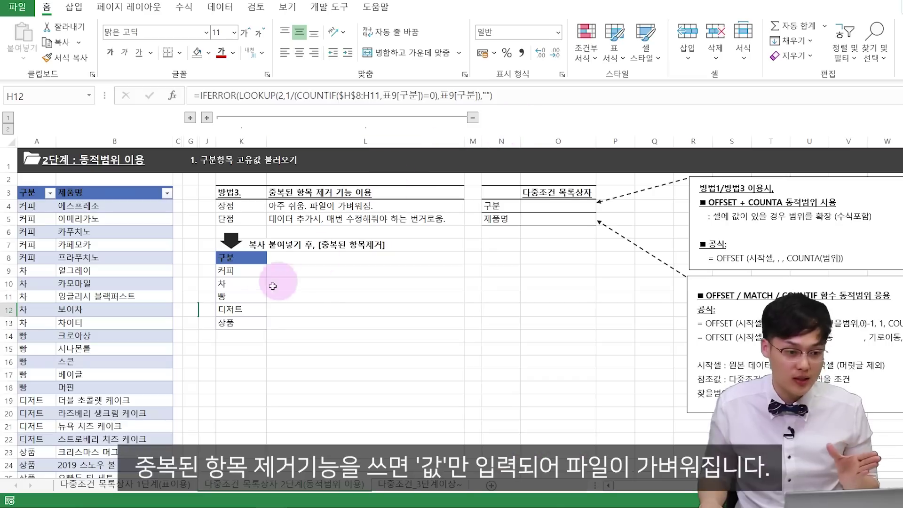
{"action": "left_click", "coordinate": [257, 273]}
{"action": "left_click_drag", "start_coordinate": [257, 273], "coordinate": [265, 322]}
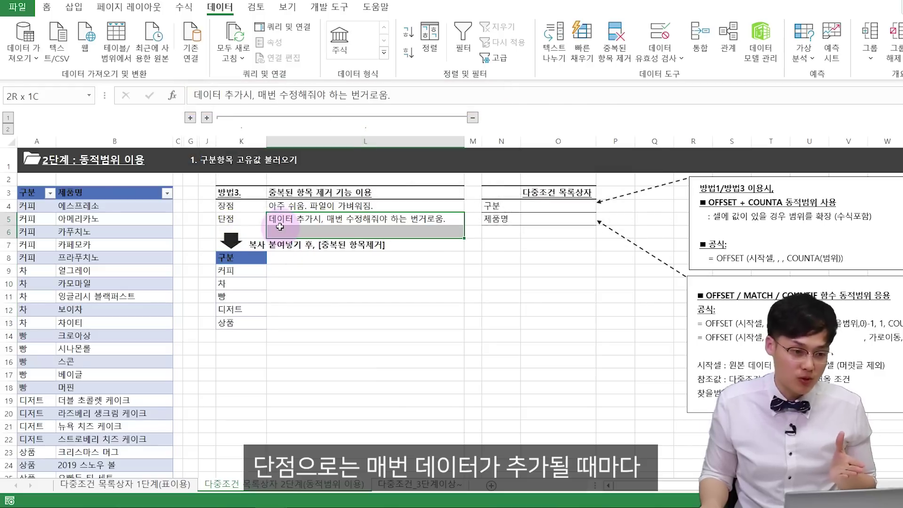
{"action": "left_click", "coordinate": [282, 217]}
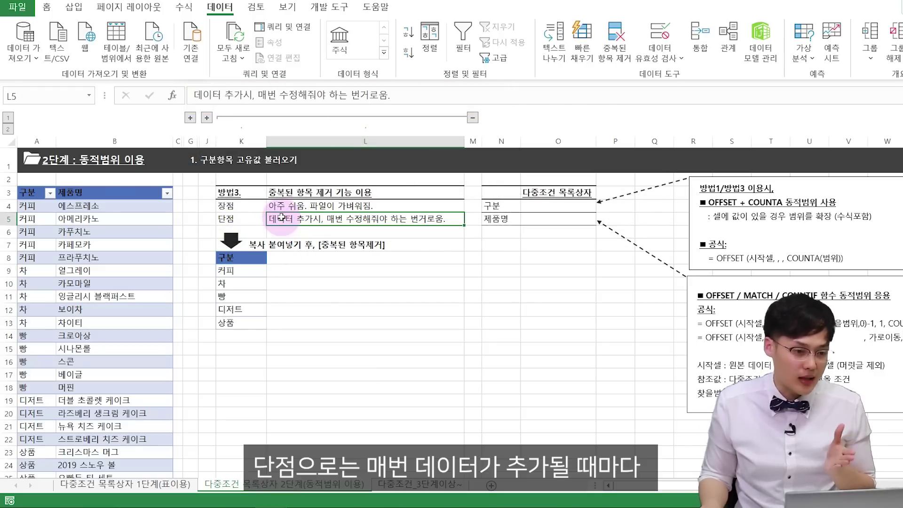
{"action": "left_click_drag", "start_coordinate": [19, 192], "coordinate": [35, 285]}
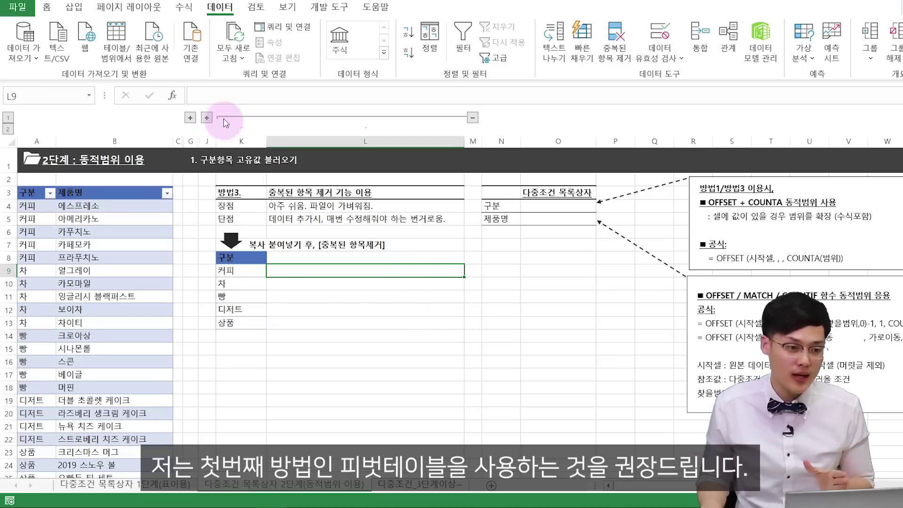
Expand the 방법1 PivotTable column group and collapse the 방법3 group beside the 다중조건 목록상자 table.
{"action": "left_click", "coordinate": [190, 118]}
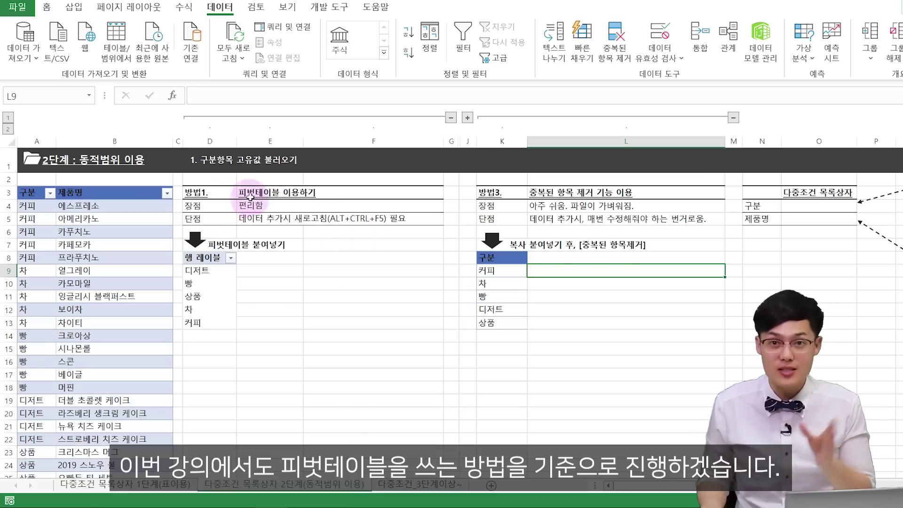
{"action": "left_click", "coordinate": [733, 117]}
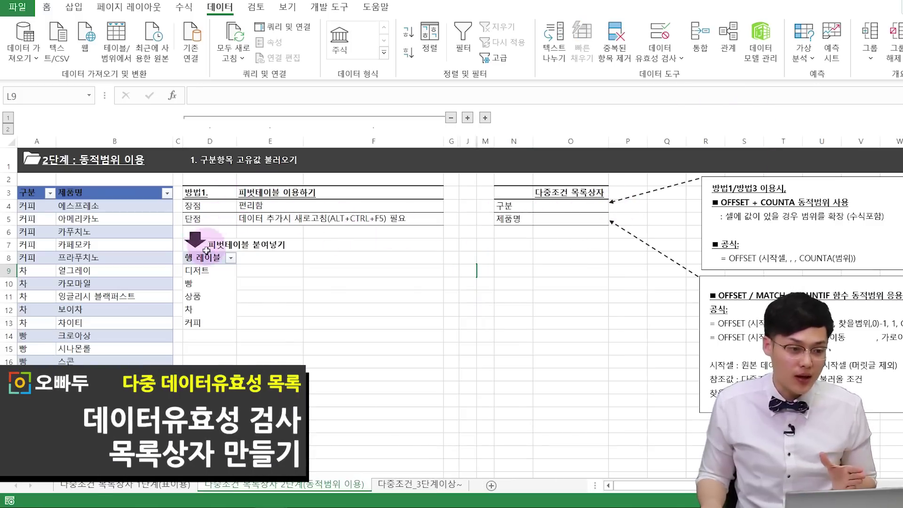
{"action": "left_click_drag", "start_coordinate": [215, 276], "coordinate": [208, 315]}
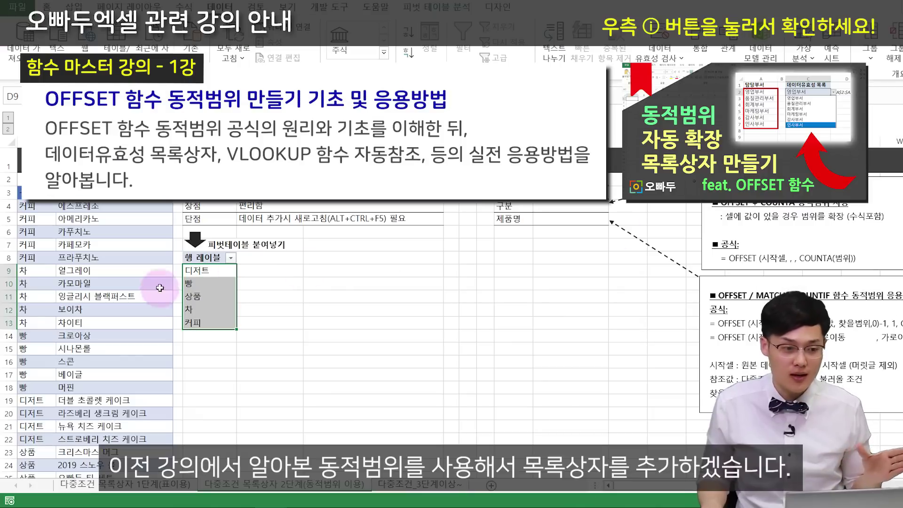
{"action": "left_click", "coordinate": [571, 208]}
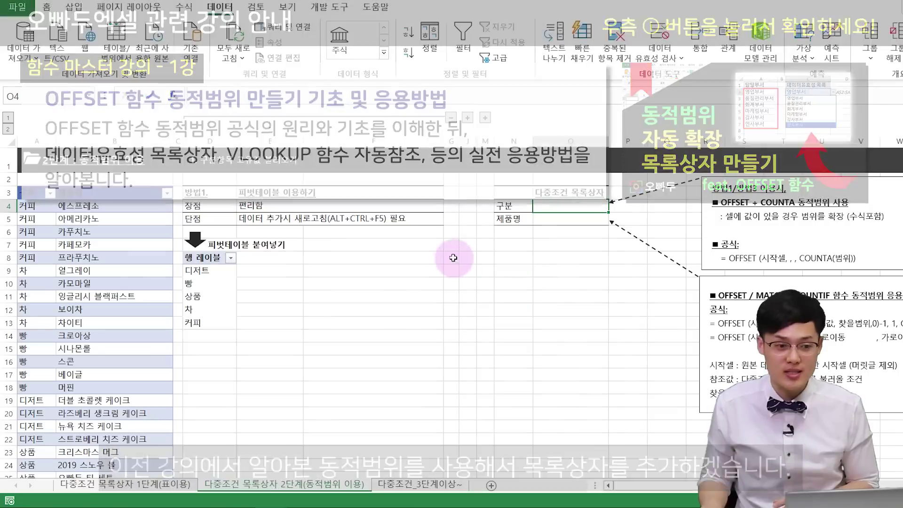
{"action": "left_click", "coordinate": [451, 244]}
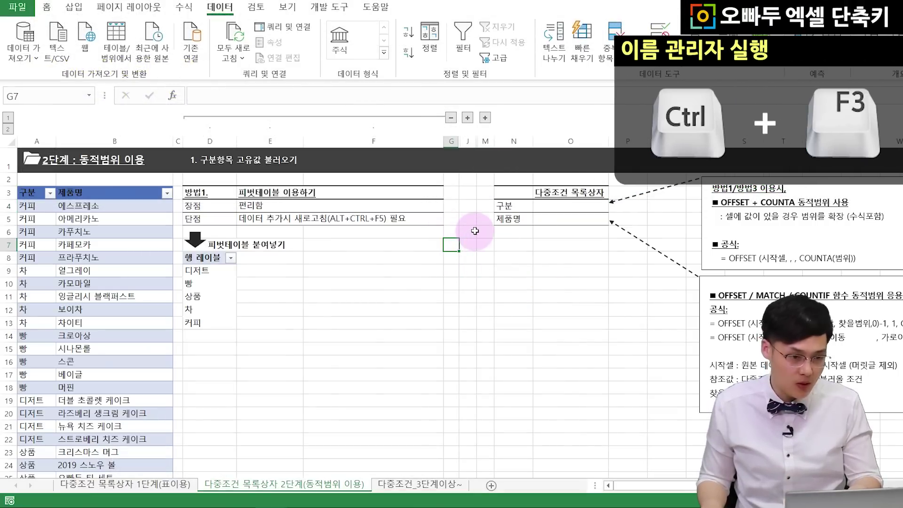
Create a new workbook-level defined name called 예제1_목록상자_1.
{"action": "key", "text": "ctrl+F3"}
{"action": "left_click", "coordinate": [355, 121]}
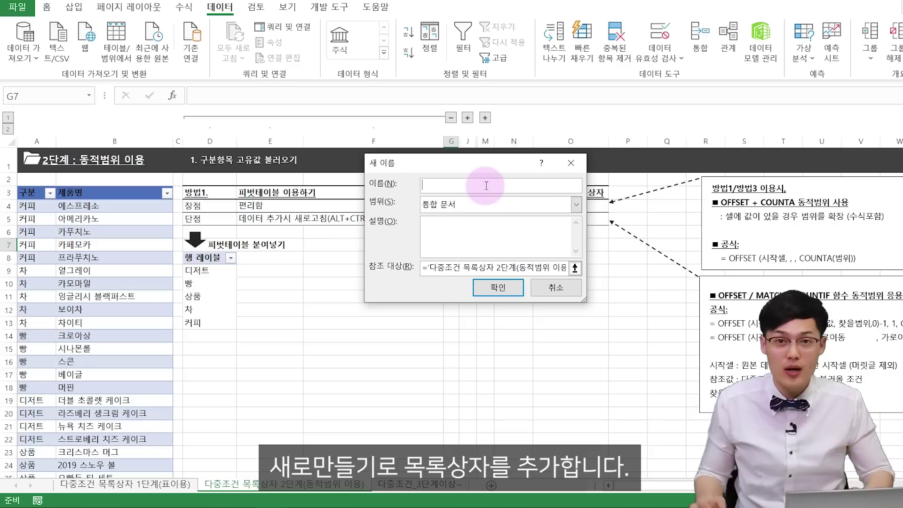
{"action": "type", "text": "ㅇ"}
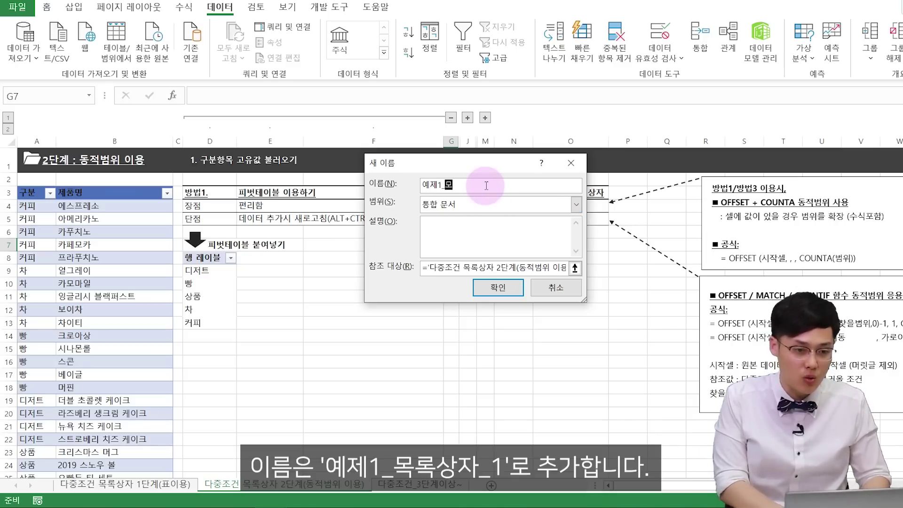
{"action": "type", "text": "제1_목록상자_1"}
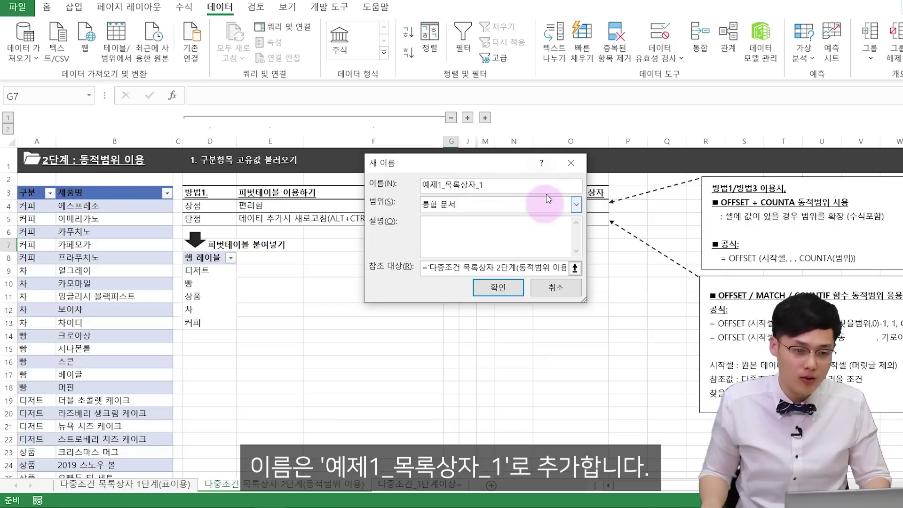
Make the new name refer to =OFFSET($D$9,,,COUNTA($D$9:$D$23)) on the 2단계 sheet and save it.
{"action": "left_click", "coordinate": [426, 269]}
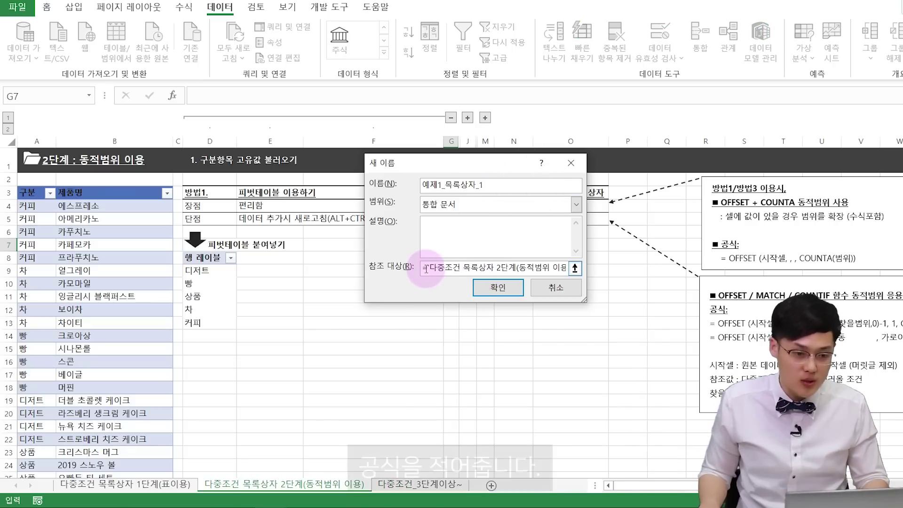
{"action": "left_click_drag", "start_coordinate": [428, 268], "coordinate": [822, 288]}
{"action": "type", "text": "="}
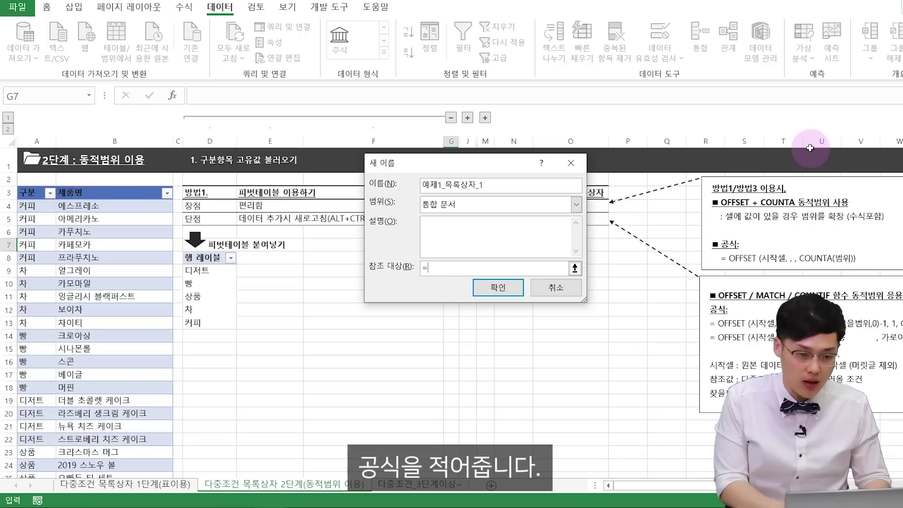
{"action": "type", "text": "OFFSET("}
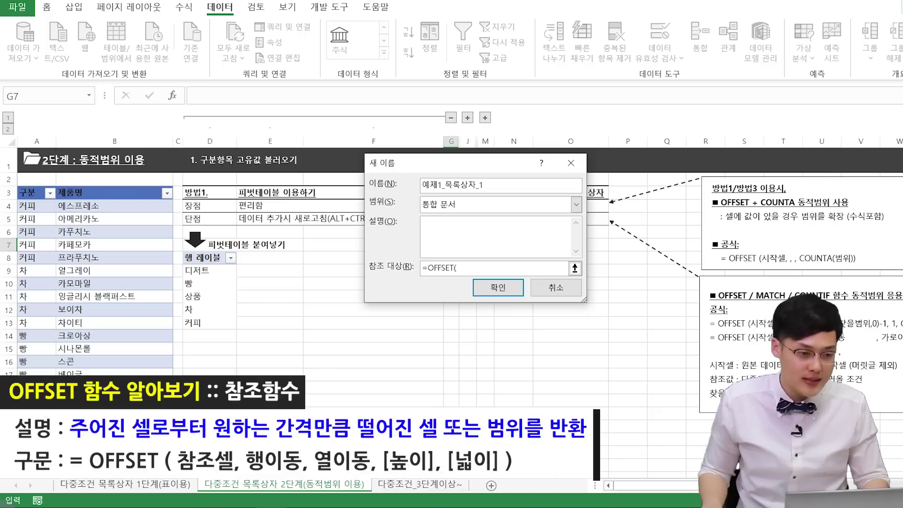
{"action": "left_click", "coordinate": [199, 270]}
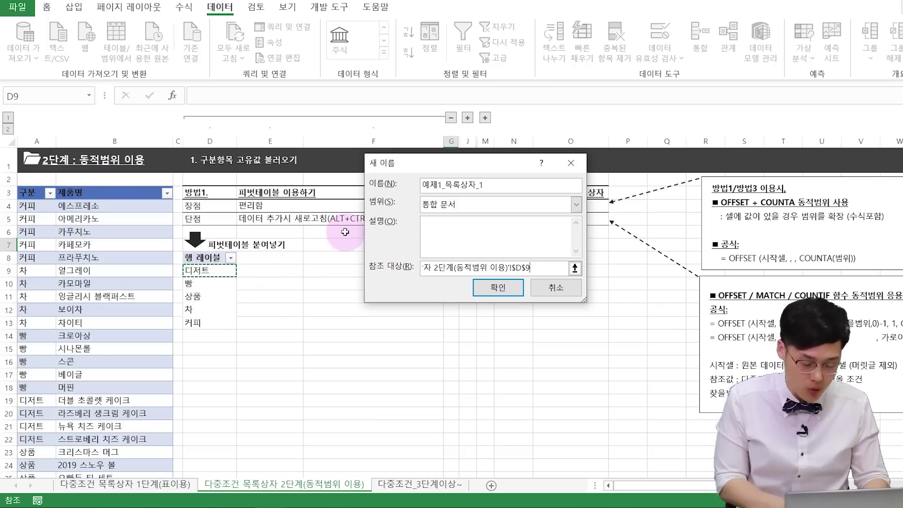
{"action": "type", "text": ",,COUNTA("}
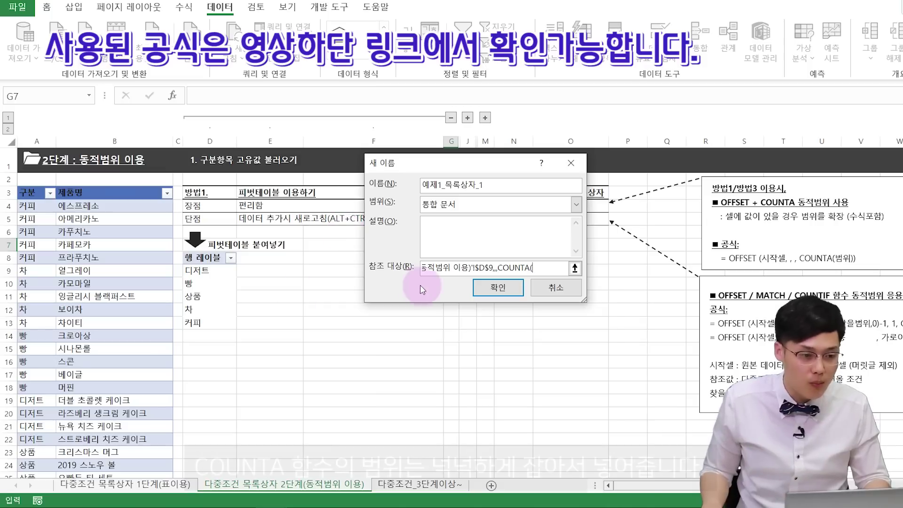
{"action": "left_click_drag", "start_coordinate": [222, 274], "coordinate": [232, 452]}
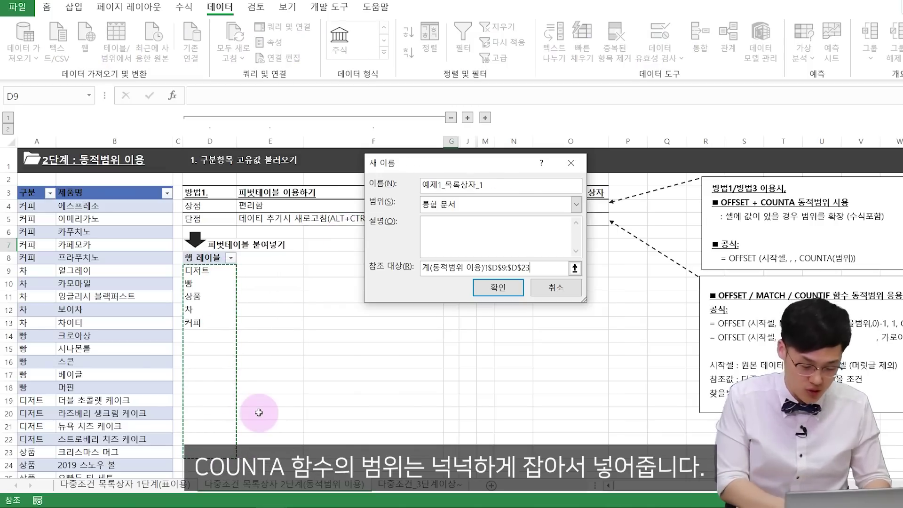
{"action": "type", "text": ")"}
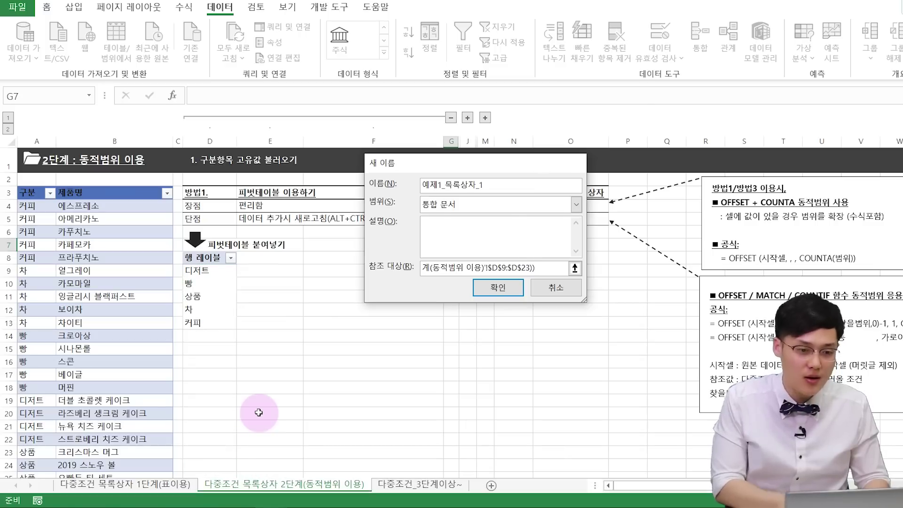
{"action": "key", "text": "Return"}
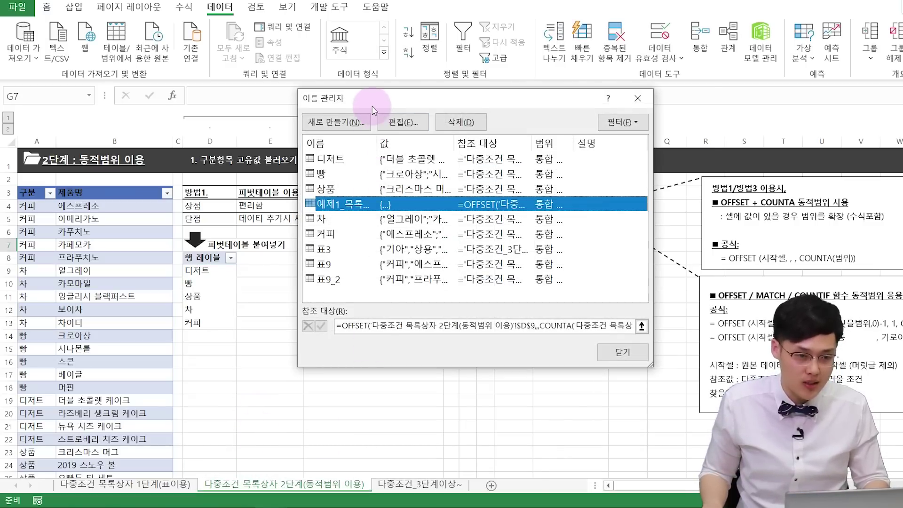
Check which cells the 예제1_목록상자_1 name covers in the PivotTable list, and close the name manager.
{"action": "left_click_drag", "start_coordinate": [374, 110], "coordinate": [432, 109]}
{"action": "left_click", "coordinate": [393, 326]}
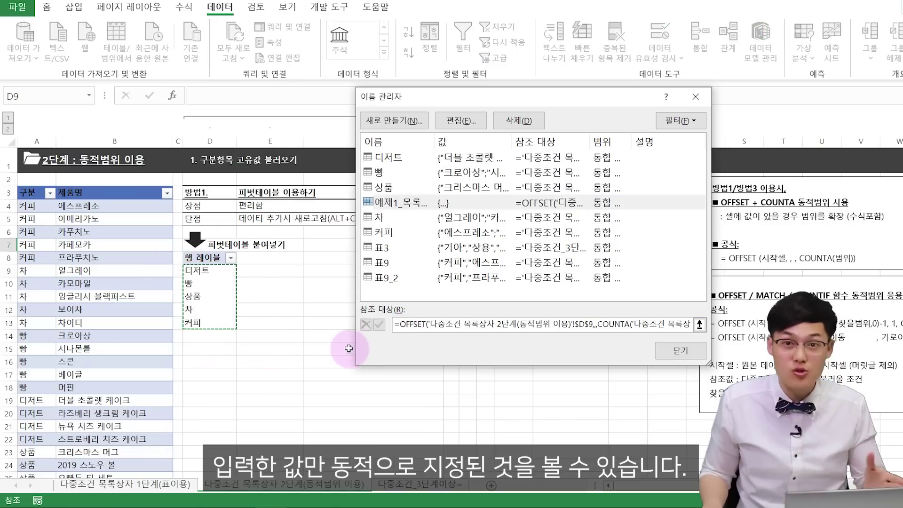
{"action": "left_click", "coordinate": [687, 351]}
Add data validation to the 구분 cell O4 in the 다중조건 목록상자 table, allowing values from a 목록.
{"action": "left_click", "coordinate": [536, 205]}
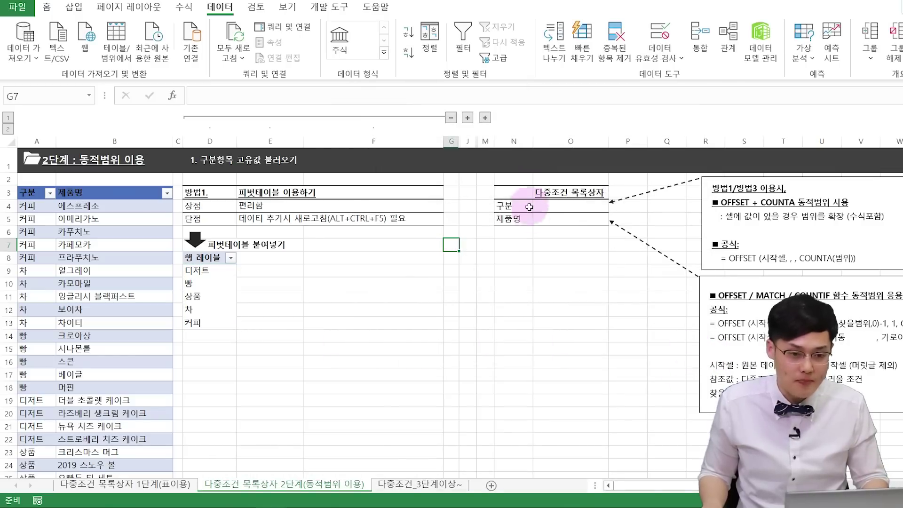
{"action": "left_click", "coordinate": [660, 54]}
{"action": "left_click", "coordinate": [681, 146]}
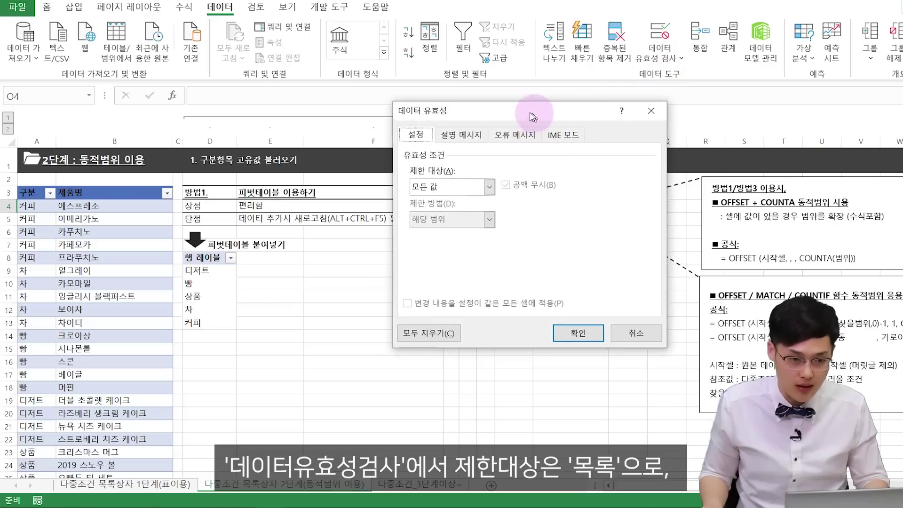
{"action": "left_click_drag", "start_coordinate": [530, 114], "coordinate": [315, 93]}
{"action": "left_click", "coordinate": [274, 167]}
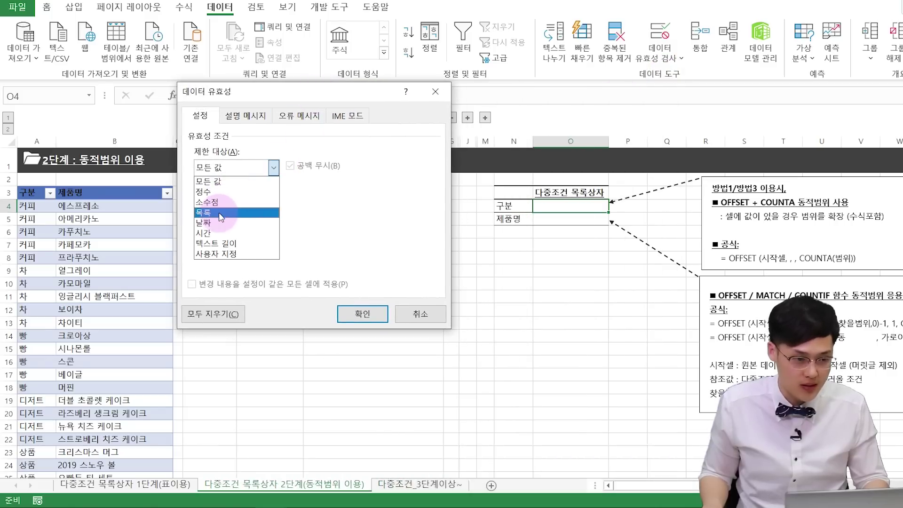
{"action": "left_click", "coordinate": [204, 212]}
Use the defined name 예제1_목록상자_1 as the validation list's source and apply the rule.
{"action": "left_click", "coordinate": [217, 232]}
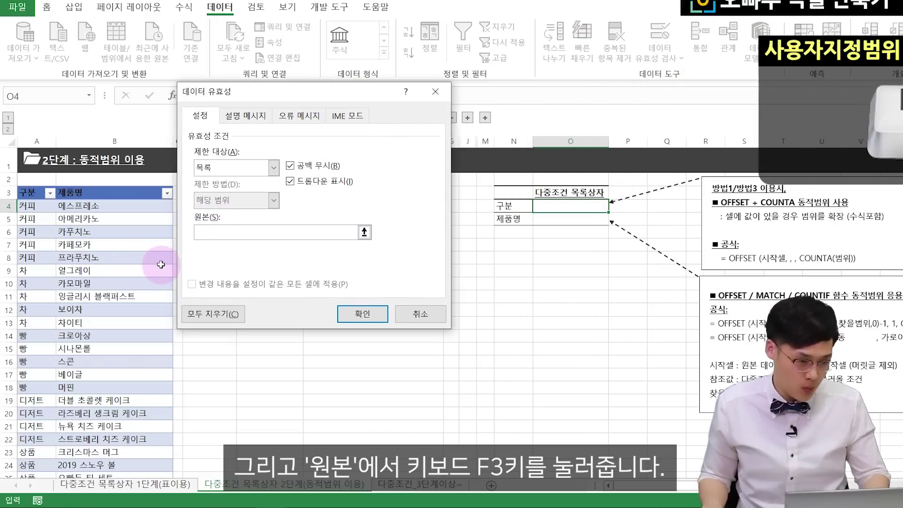
{"action": "key", "text": "F3"}
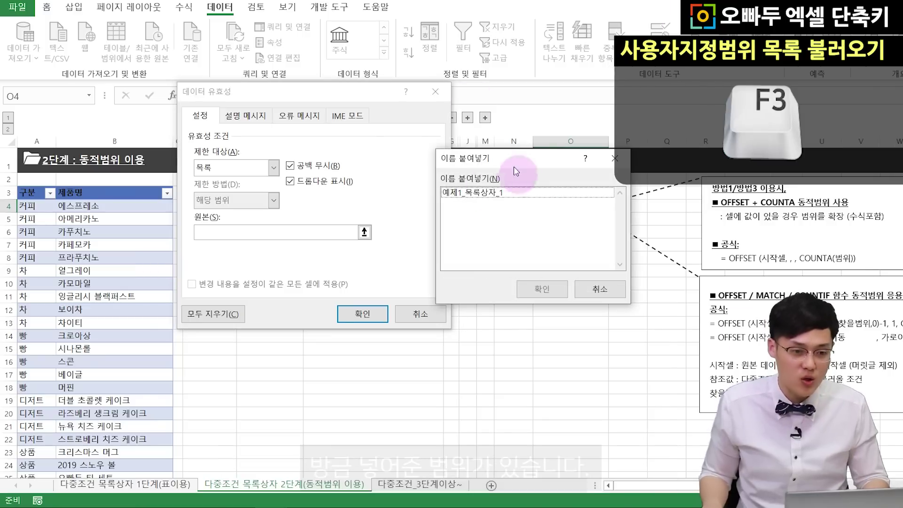
{"action": "left_click", "coordinate": [478, 194]}
{"action": "left_click", "coordinate": [539, 288]}
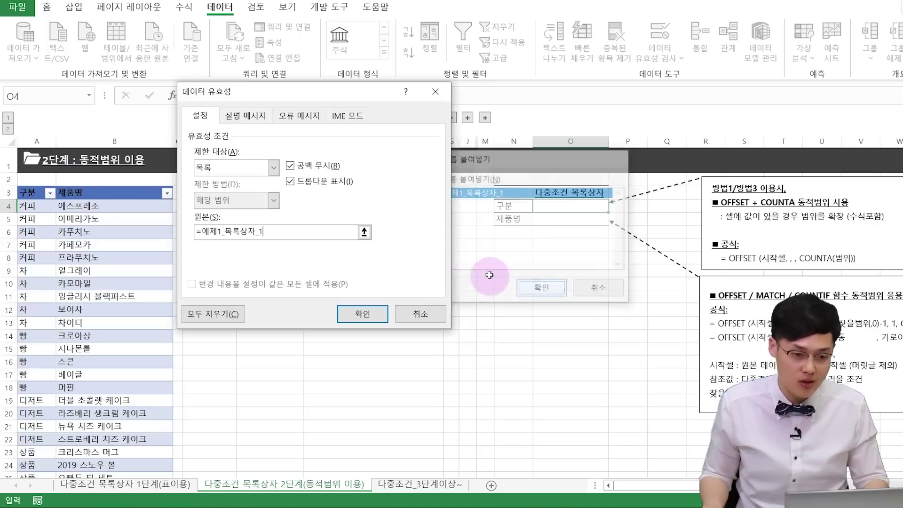
{"action": "left_click", "coordinate": [365, 312]}
Choose 디저트 from the drop-down list in the 구분 cell O4.
{"action": "key", "text": "Left"}
{"action": "key", "text": "Right"}
{"action": "key", "text": "alt+Down"}
{"action": "key", "text": "Down"}
{"action": "key", "text": "Return"}
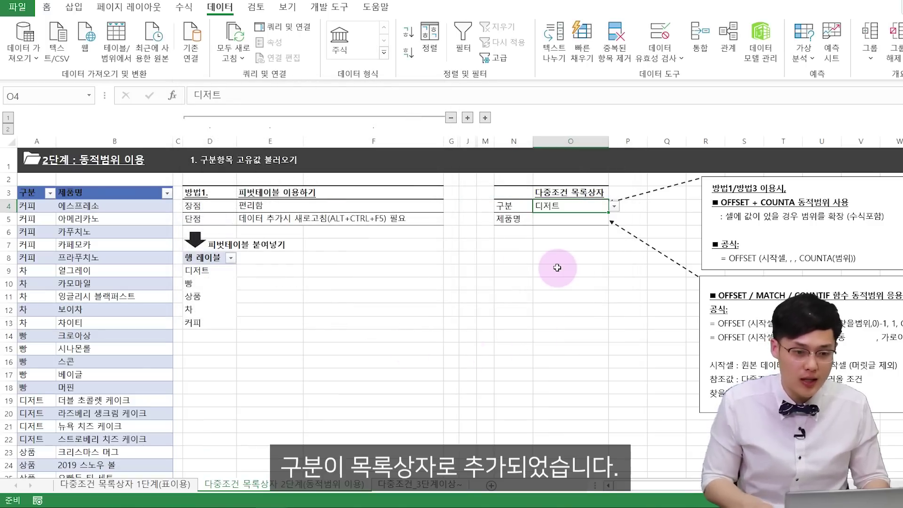
Review the OFFSET/MATCH/COUNTIF formula note for the 제품명 list and collapse the 방법1 column group.
{"action": "left_click_drag", "start_coordinate": [505, 205], "coordinate": [571, 205]}
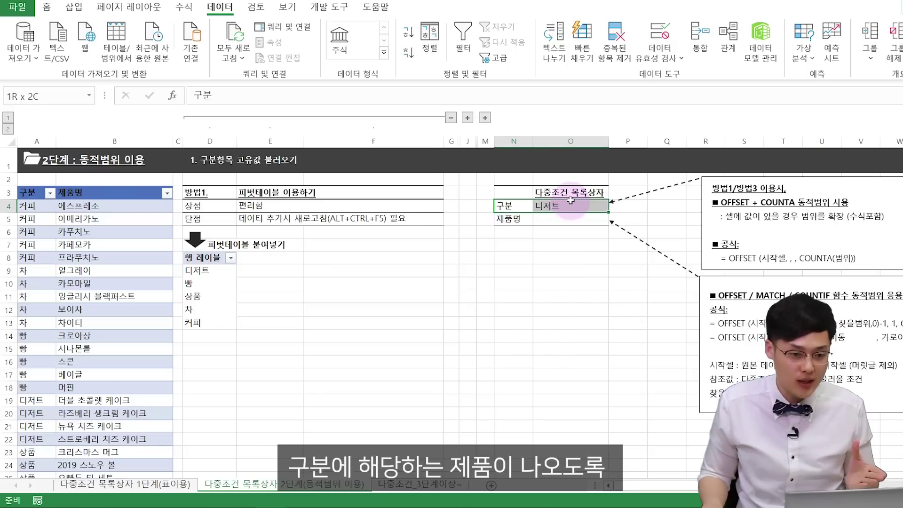
{"action": "left_click_drag", "start_coordinate": [505, 218], "coordinate": [566, 221]}
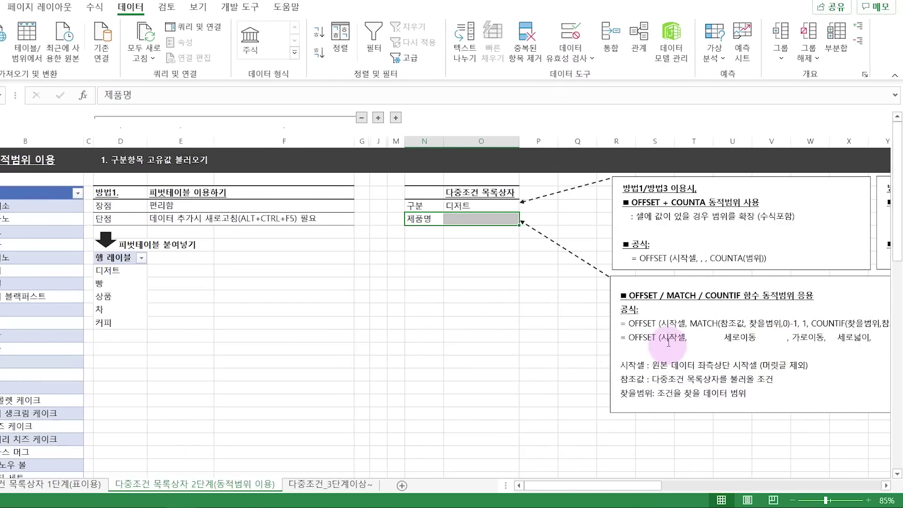
{"action": "left_click_drag", "start_coordinate": [647, 325], "coordinate": [709, 339]}
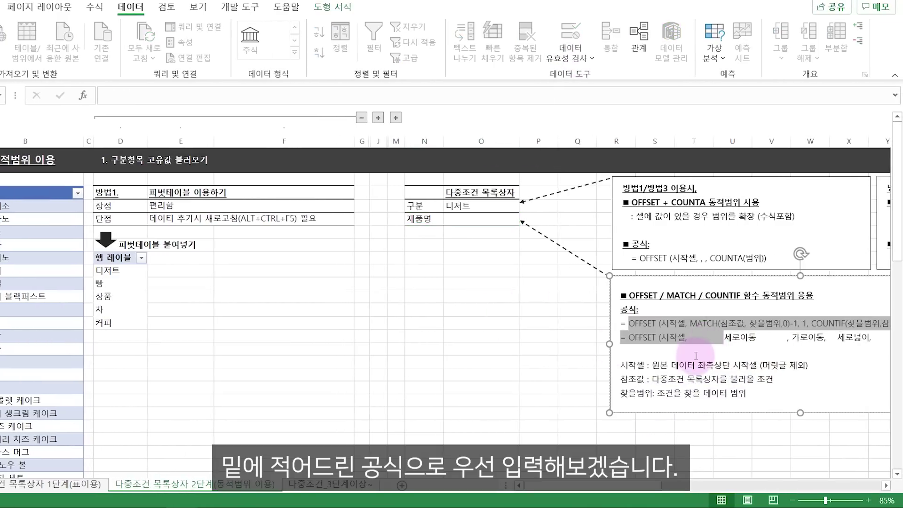
{"action": "left_click", "coordinate": [695, 356]}
{"action": "left_click", "coordinate": [484, 311]}
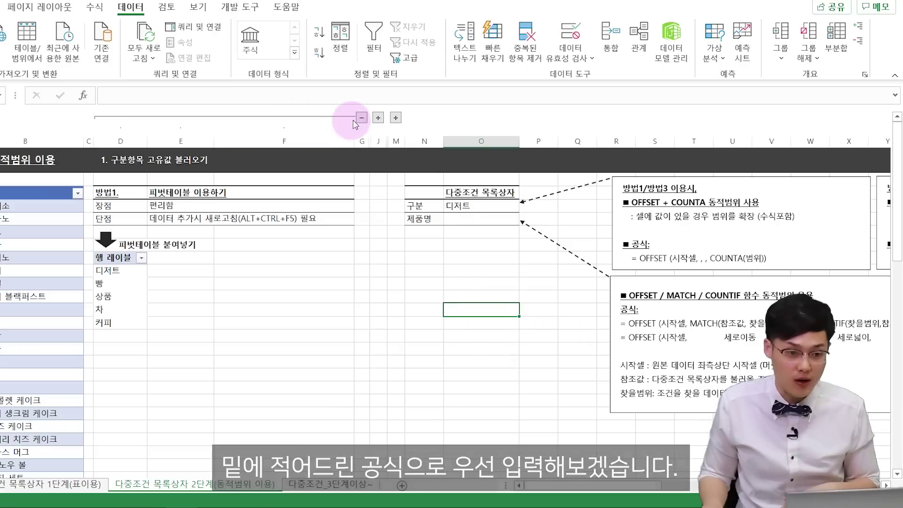
{"action": "left_click", "coordinate": [361, 118]}
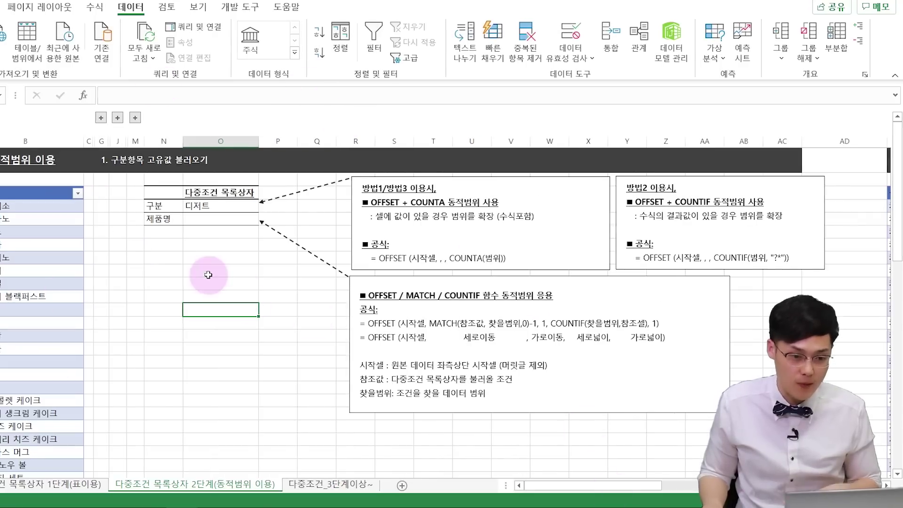
Start an OFFSET formula in cell O8 with the first data cell $A$4 as an absolute reference.
{"action": "left_click", "coordinate": [264, 258]}
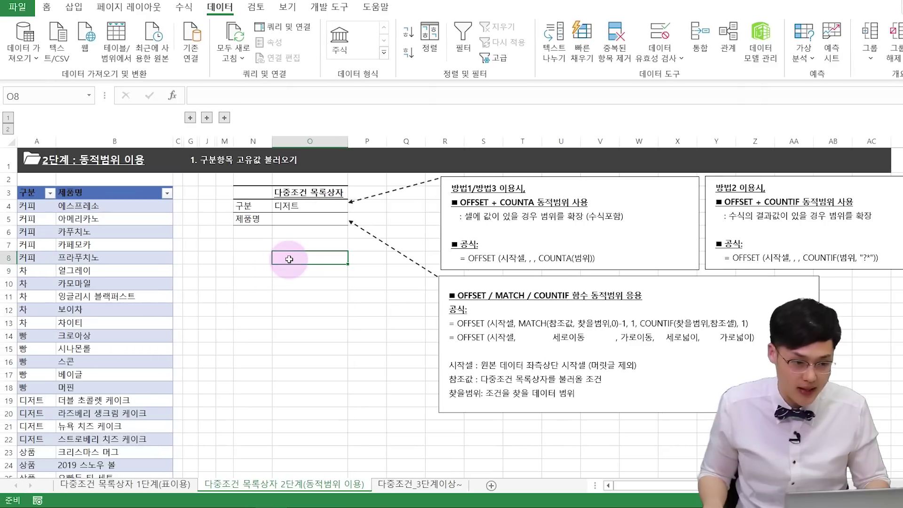
{"action": "type", "text": "=OFFSE"}
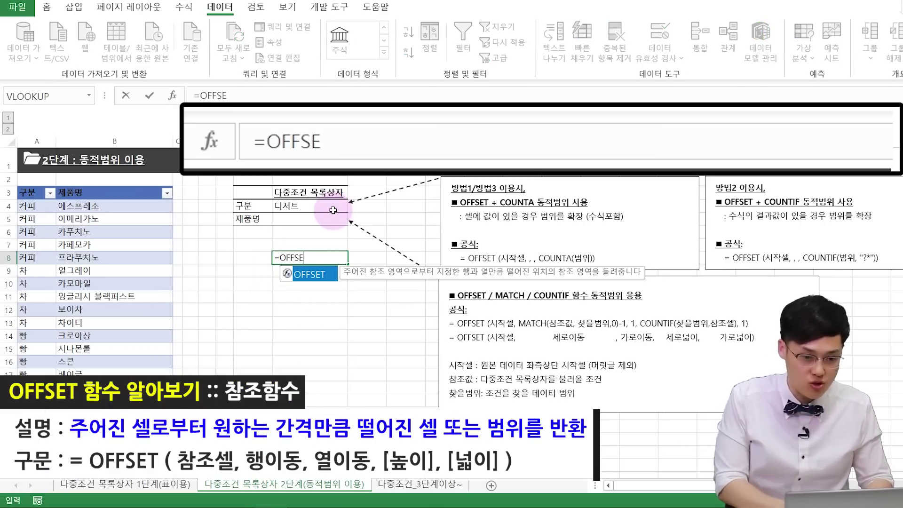
{"action": "type", "text": "T("}
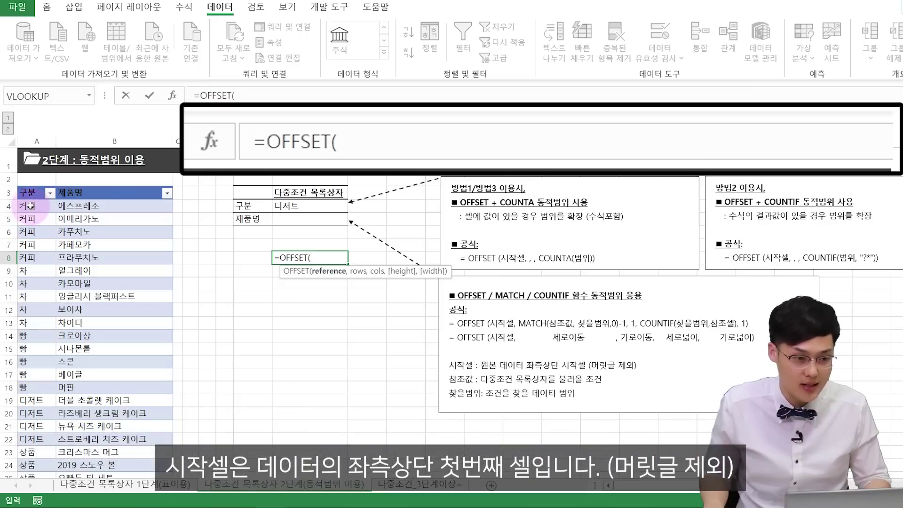
{"action": "left_click", "coordinate": [30, 205]}
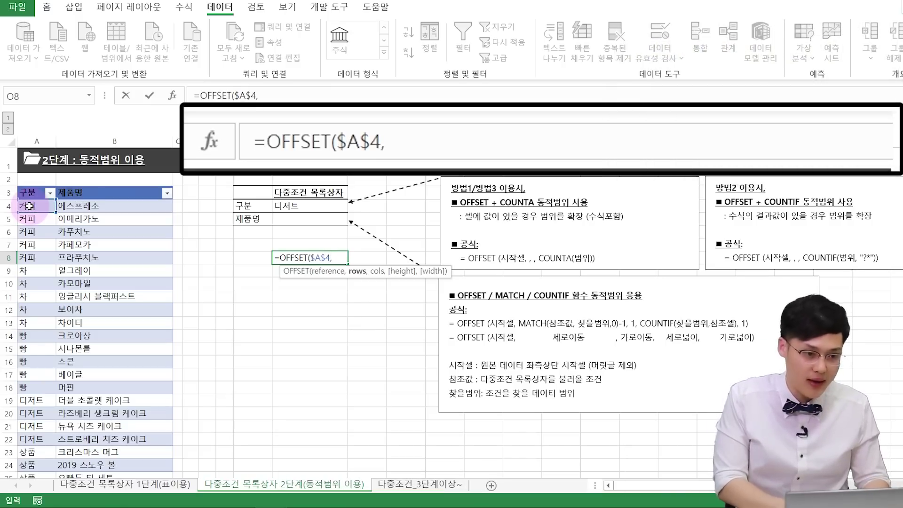
Add MATCH($O$4,표9[구분],0)-1 as the row offset of the OFFSET formula.
{"action": "type", "text": "MATCH("}
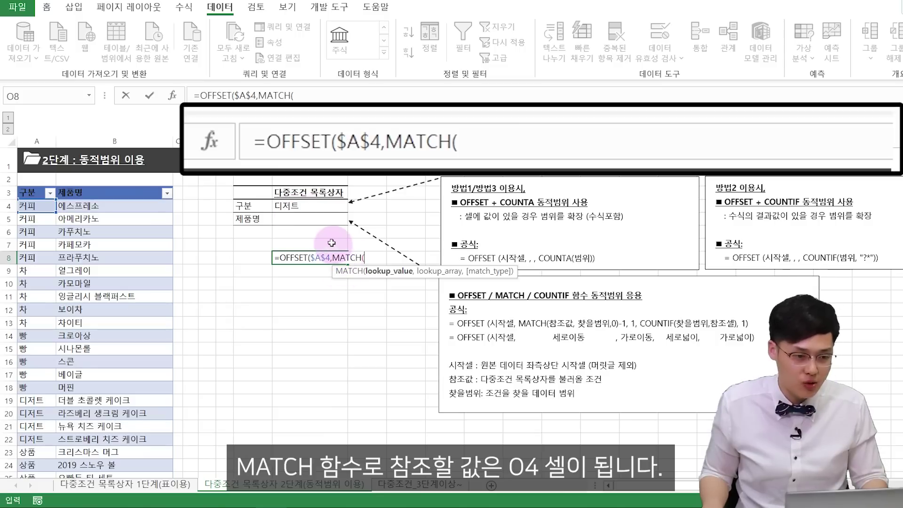
{"action": "left_click", "coordinate": [308, 205]}
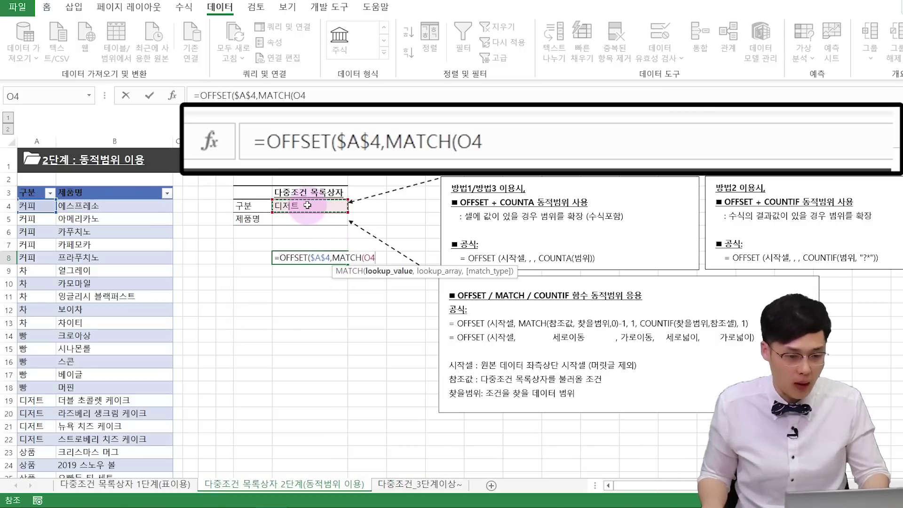
{"action": "key", "text": "F4"}
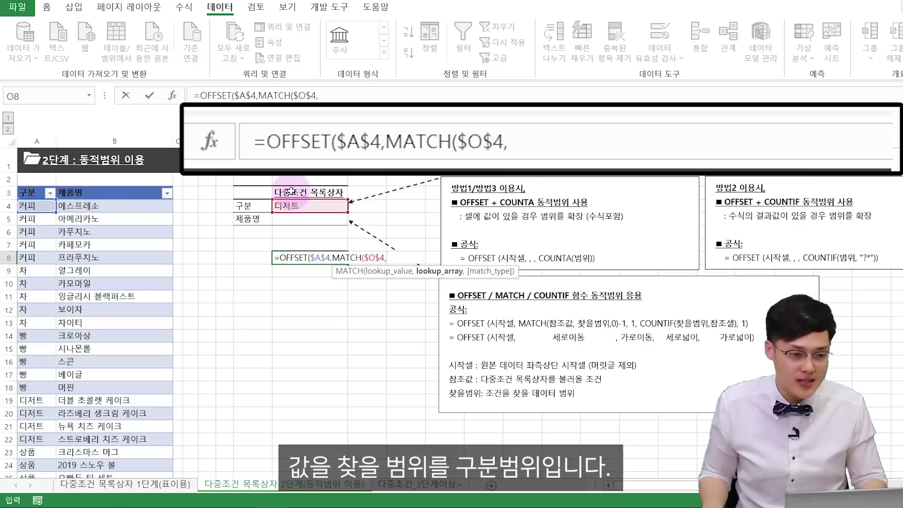
{"action": "left_click", "coordinate": [34, 185]}
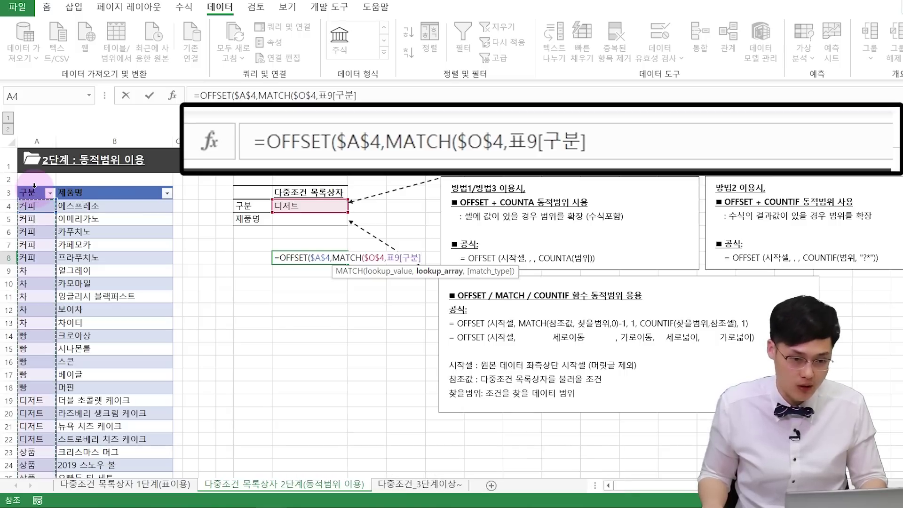
{"action": "type", "text": ","}
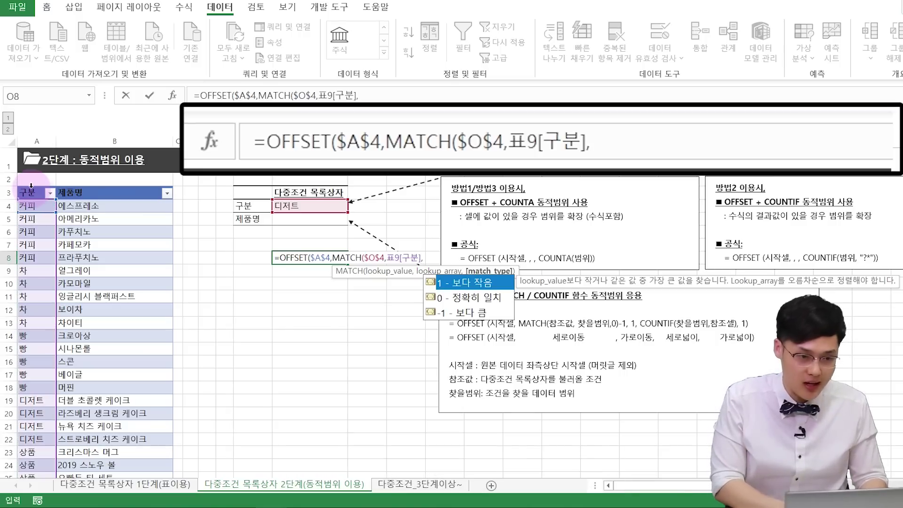
{"action": "type", "text": "0"}
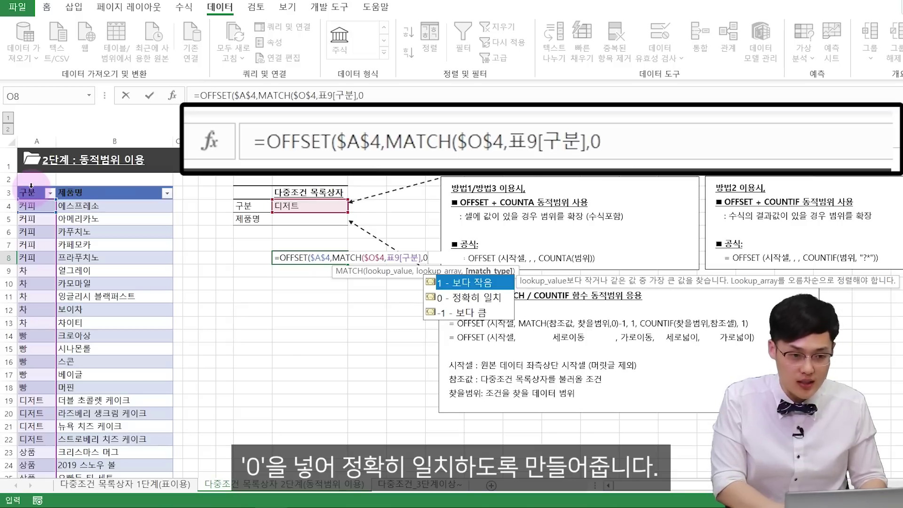
{"action": "type", "text": ")-1,"}
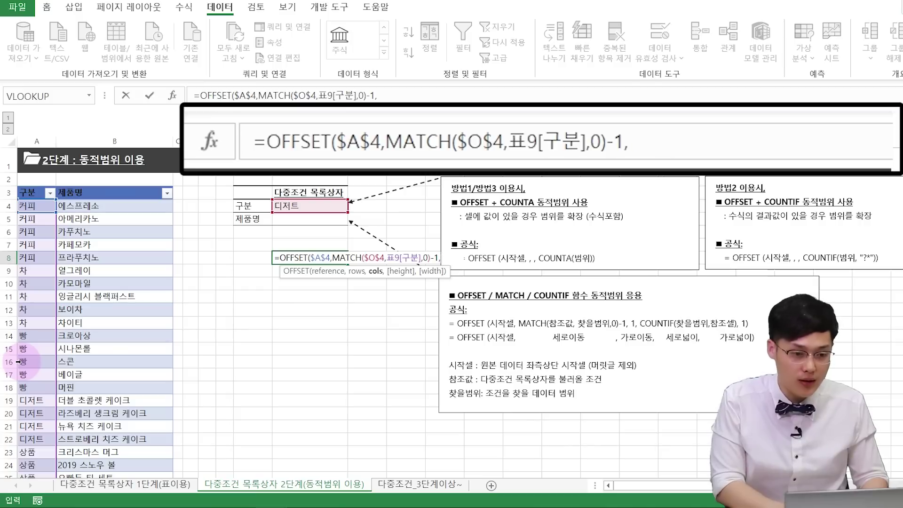
Complete the OFFSET formula with column offset 1, height COUNTIF(표9[구분],$O$4) and width 1.
{"action": "type", "text": "1,COU"}
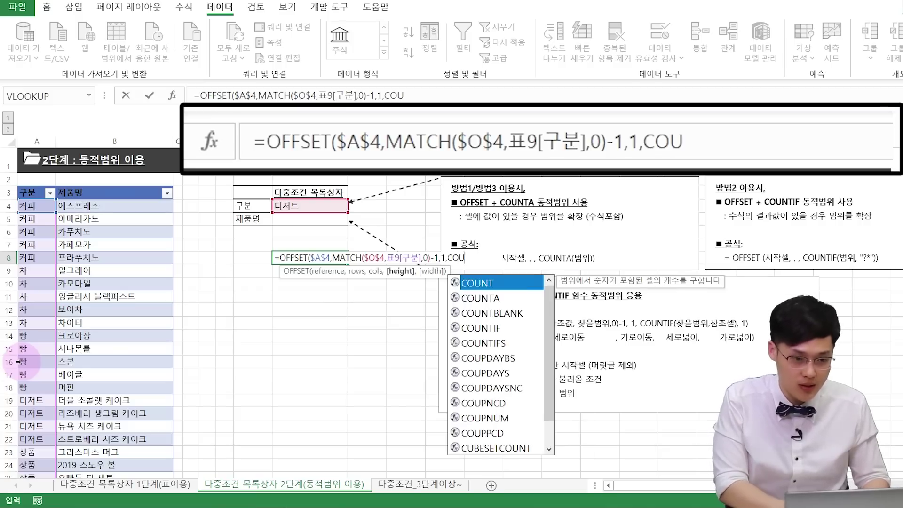
{"action": "type", "text": "NTIF("}
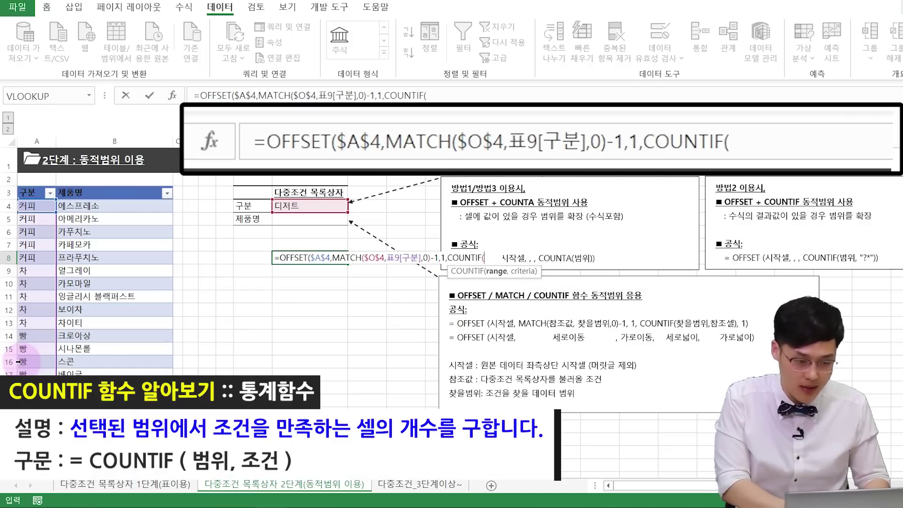
{"action": "left_click", "coordinate": [37, 185]}
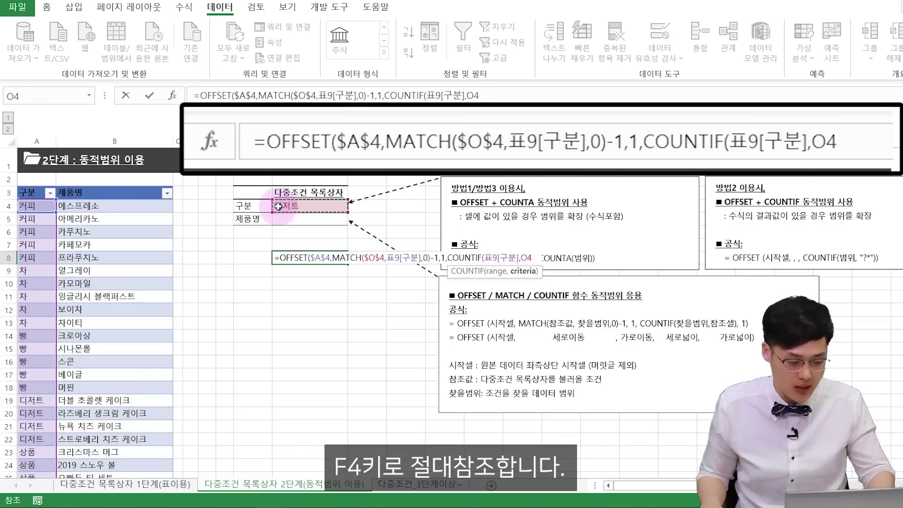
{"action": "type", "text": "),1"}
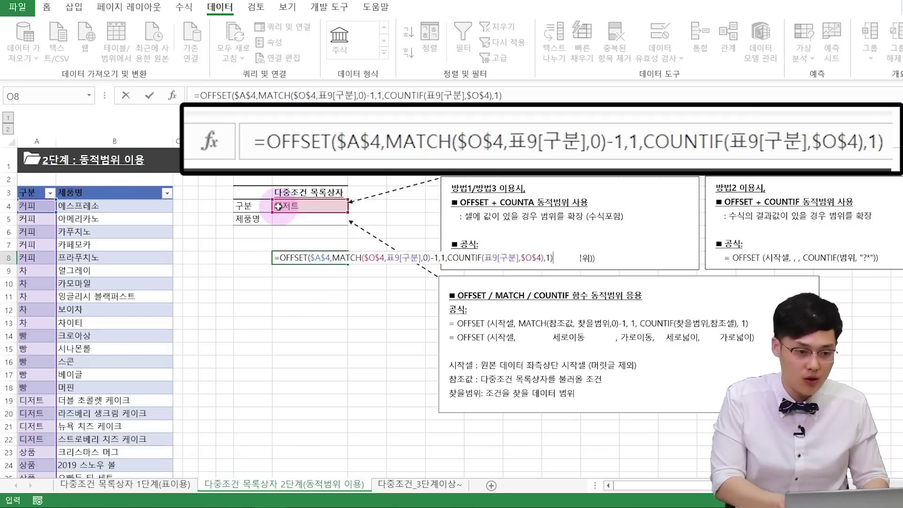
{"action": "key", "text": "Return"}
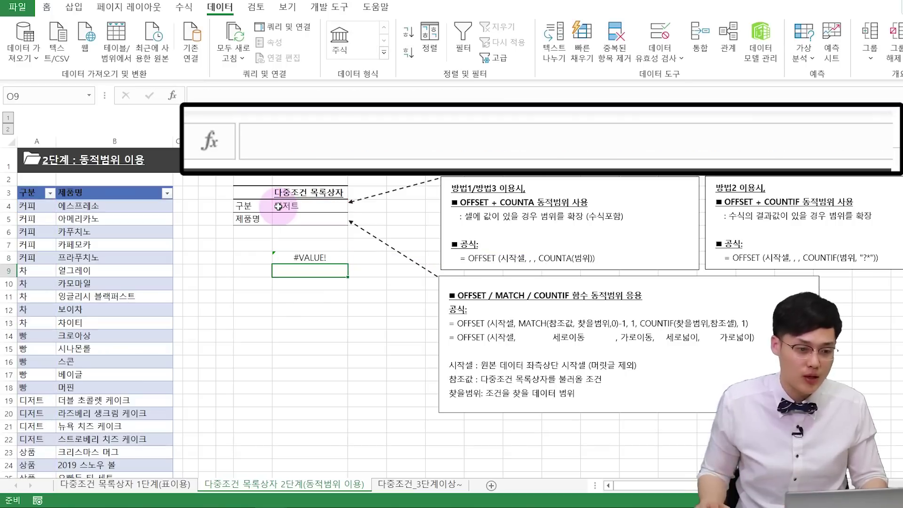
Evaluate the O8 formula in place to check which products it returns, and leave it without saving.
{"action": "left_click", "coordinate": [283, 258]}
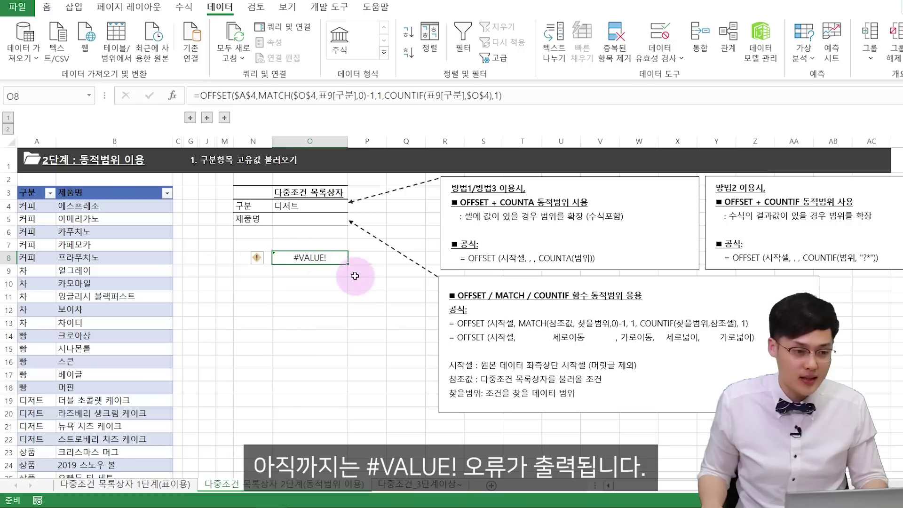
{"action": "left_click", "coordinate": [333, 94]}
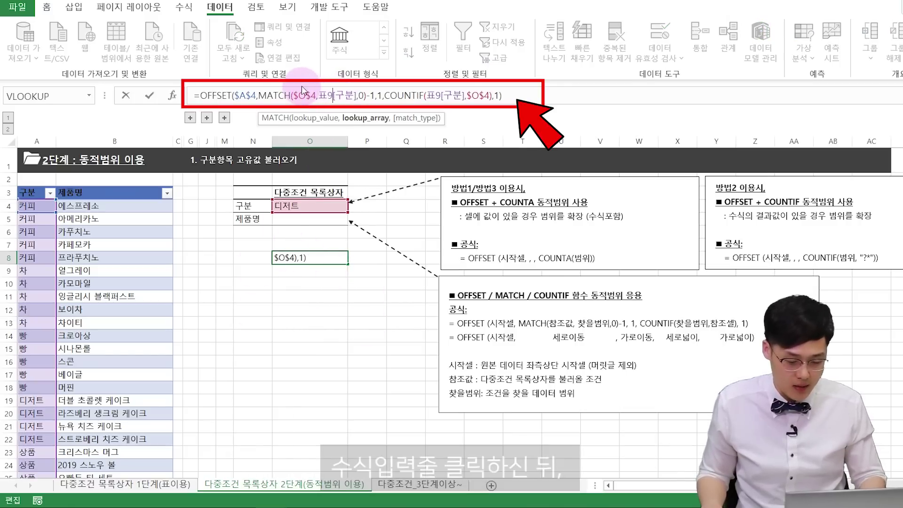
{"action": "key", "text": "F9"}
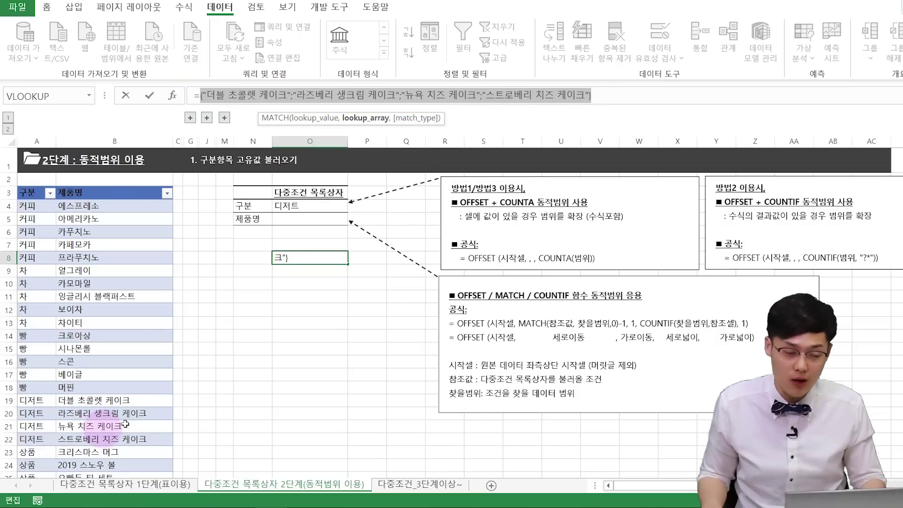
{"action": "key", "text": "Escape"}
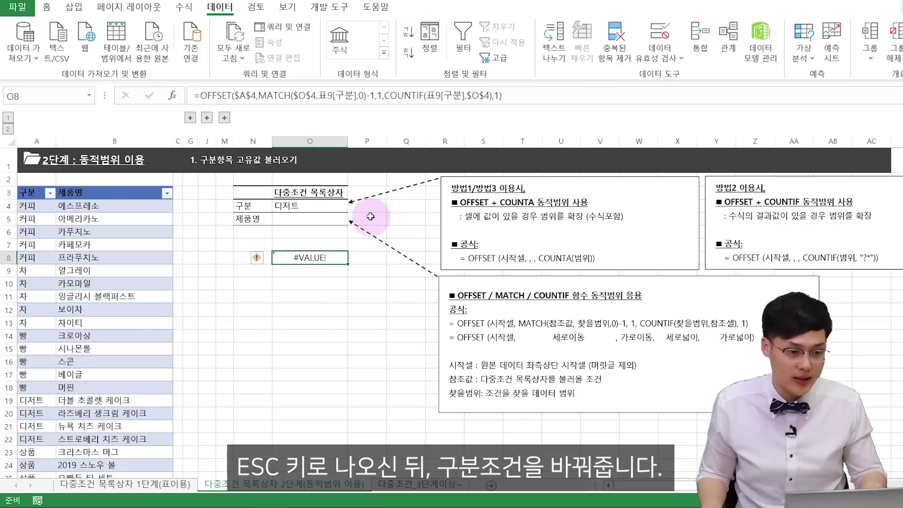
Change the 구분 selection in cell O4 to 빵.
{"action": "left_click", "coordinate": [321, 206]}
{"action": "left_click", "coordinate": [352, 207]}
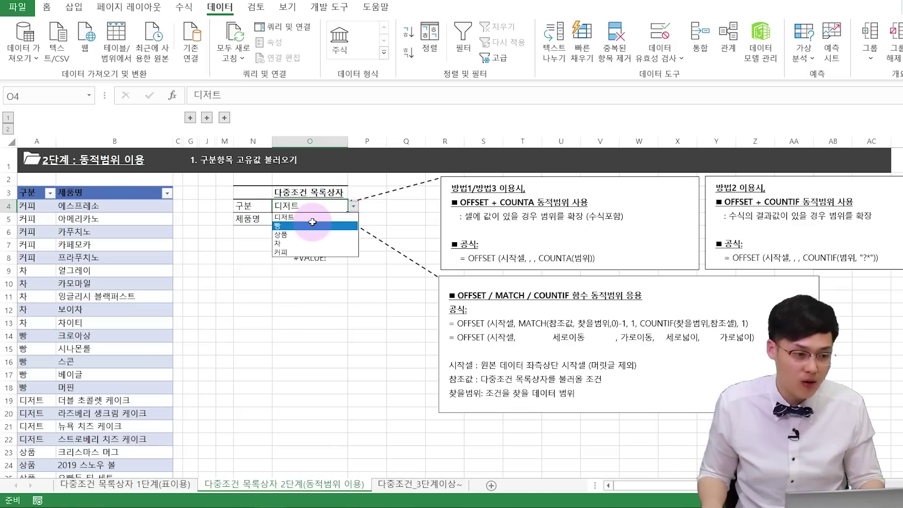
{"action": "left_click", "coordinate": [312, 226]}
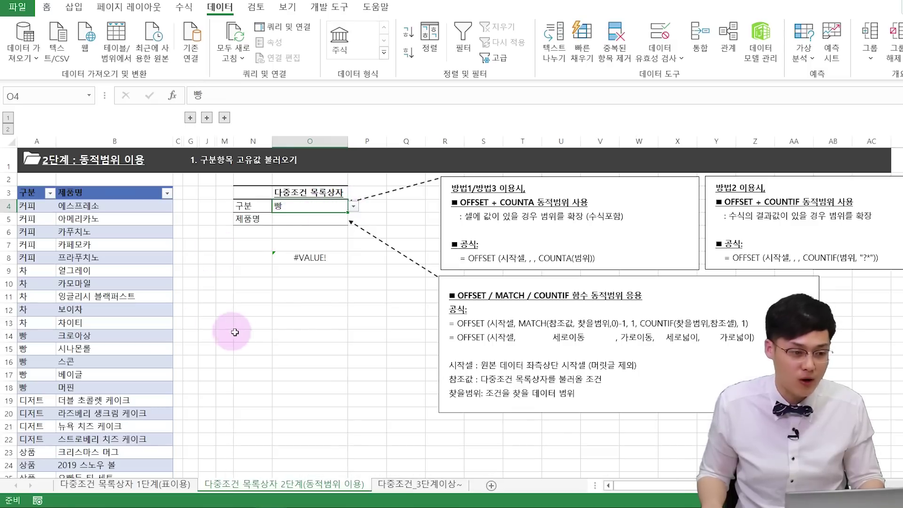
Evaluate the OFFSET formula in cell O8 in place to check the products for 빵, and leave it without saving.
{"action": "left_click", "coordinate": [302, 256]}
{"action": "left_click", "coordinate": [312, 95]}
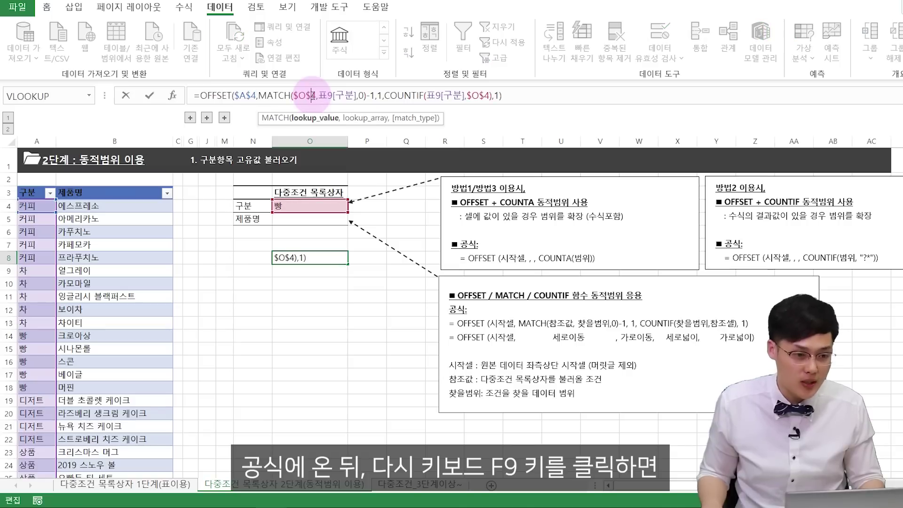
{"action": "key", "text": "F9"}
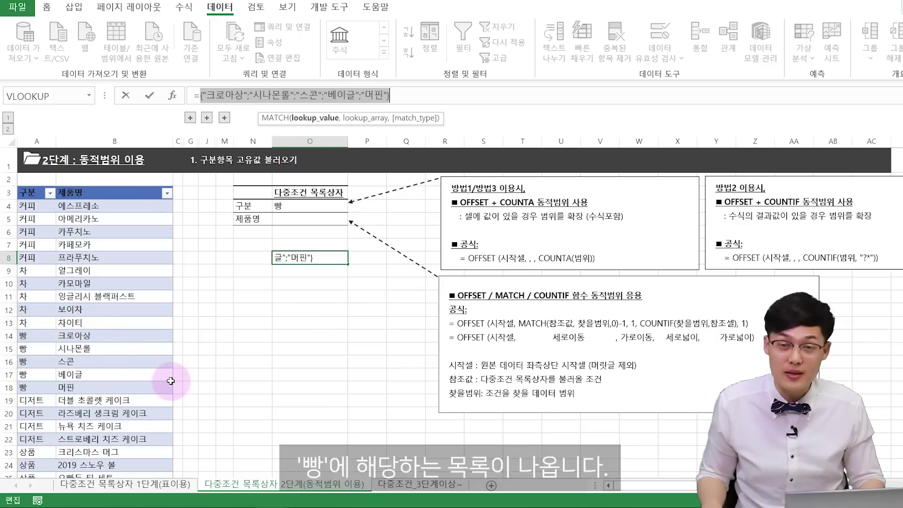
{"action": "key", "text": "Escape"}
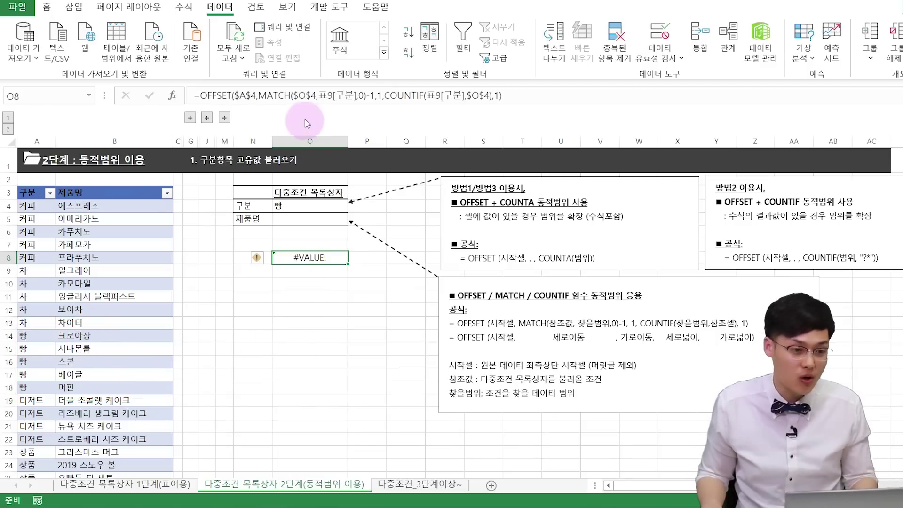
Copy the OFFSET formula text from cell O8, without its equals sign, leaving the cell unchanged.
{"action": "left_click", "coordinate": [197, 94]}
{"action": "left_click_drag", "start_coordinate": [196, 94], "coordinate": [565, 108]}
{"action": "key", "text": "ctrl+c"}
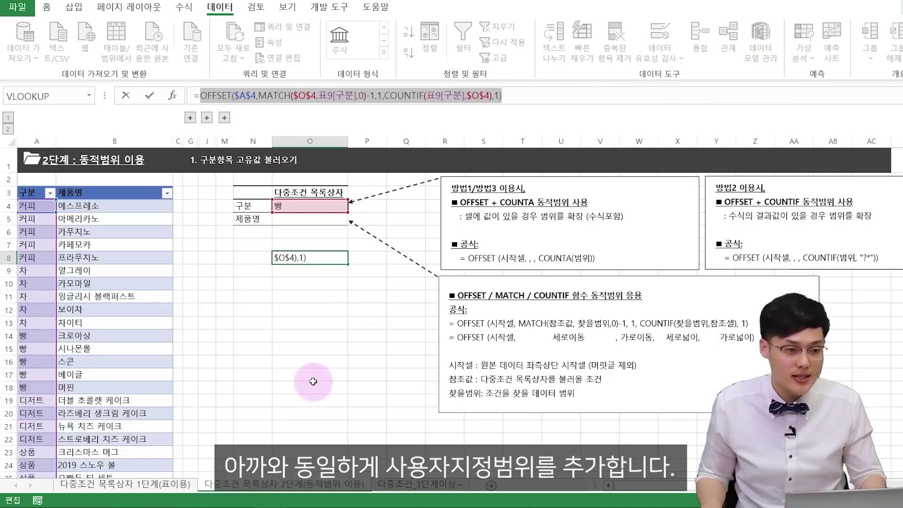
{"action": "key", "text": "Escape"}
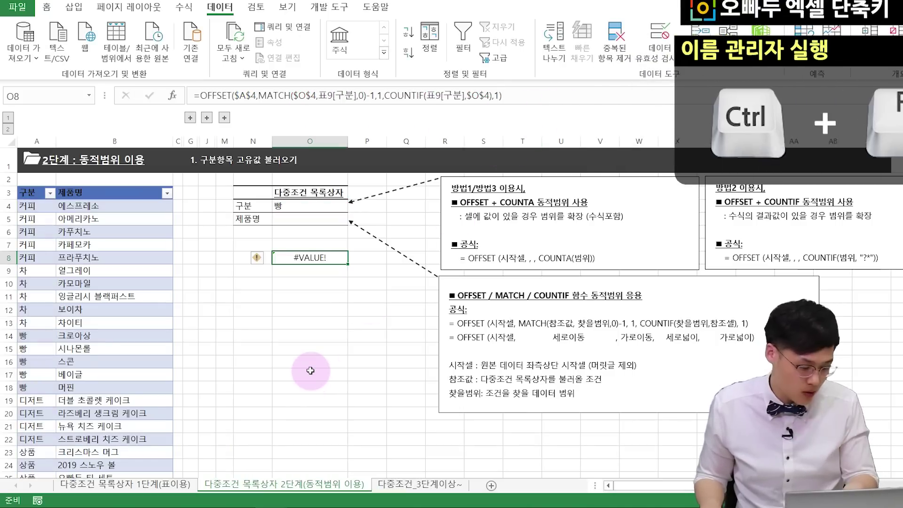
Define a workbook-scope name 예제1_목록상자_2 that refers to the copied OFFSET/MATCH/COUNTIF formula.
{"action": "key", "text": "ctrl+F3"}
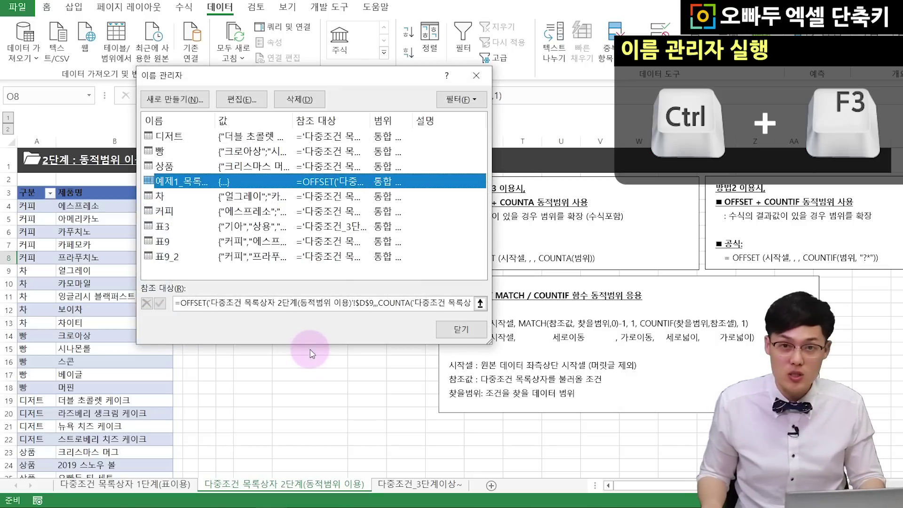
{"action": "left_click", "coordinate": [195, 99]}
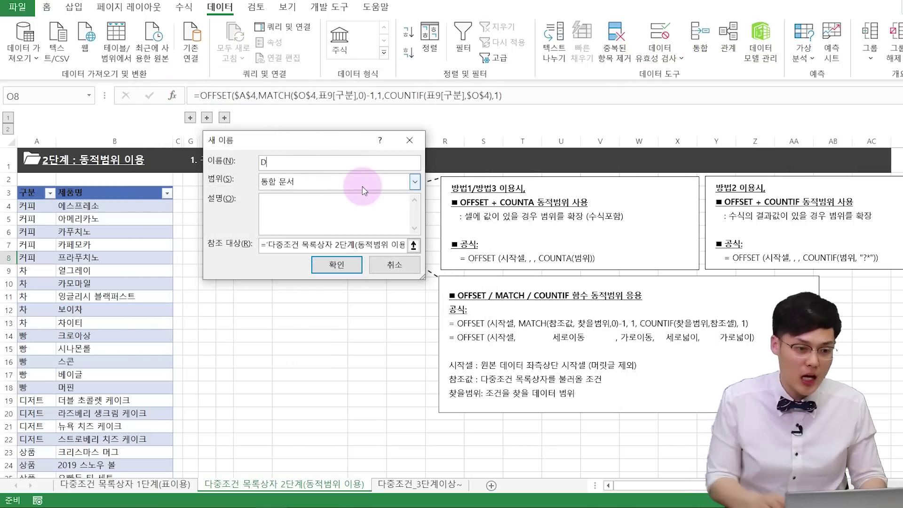
{"action": "type", "text": "옛"}
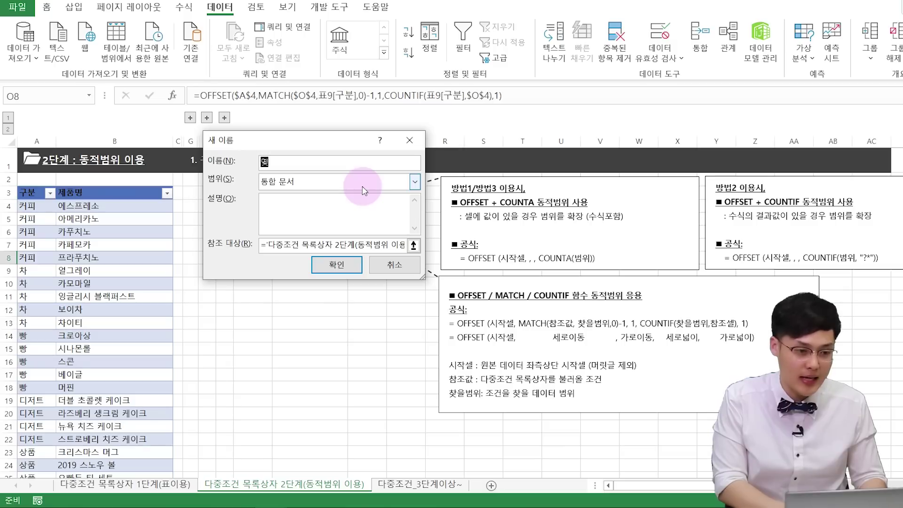
{"action": "type", "text": "1"}
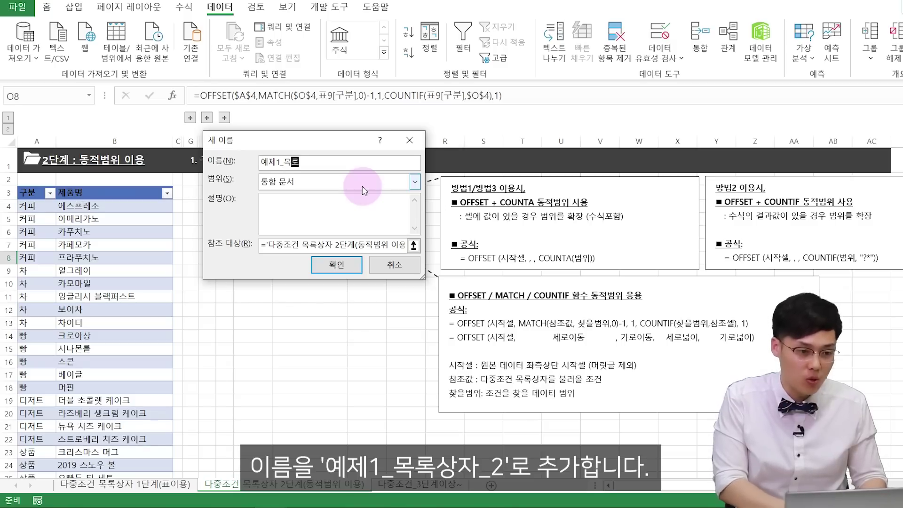
{"action": "type", "text": "_목록상자_2"}
{"action": "key", "text": "Tab"}
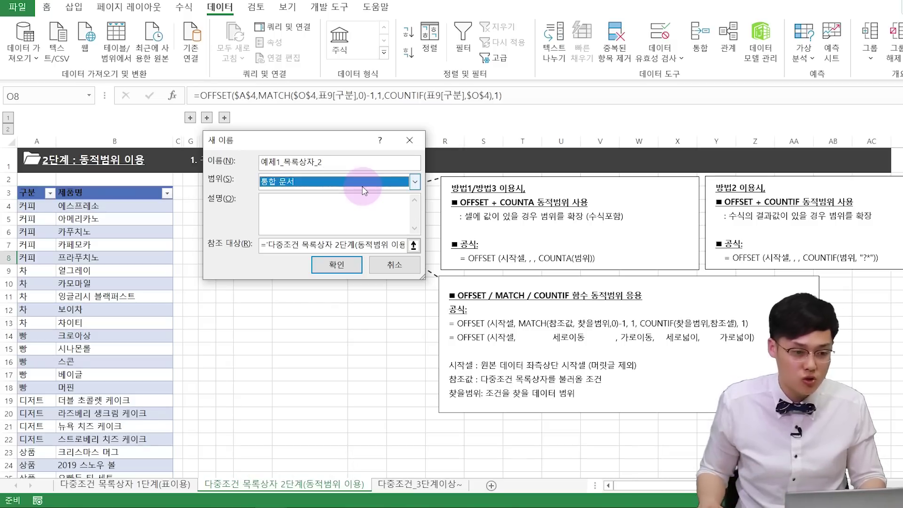
{"action": "key", "text": "Tab"}
{"action": "type", "text": "="}
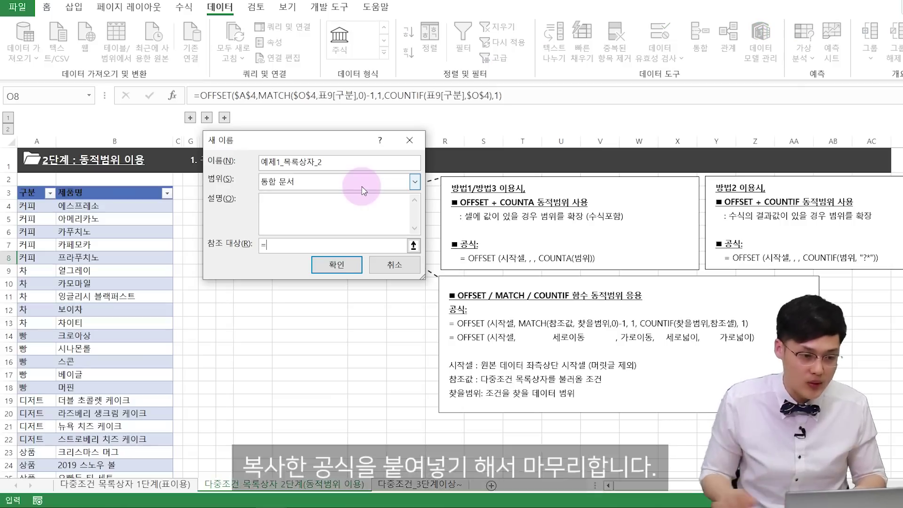
{"action": "key", "text": "ctrl+v"}
{"action": "left_click", "coordinate": [325, 273]}
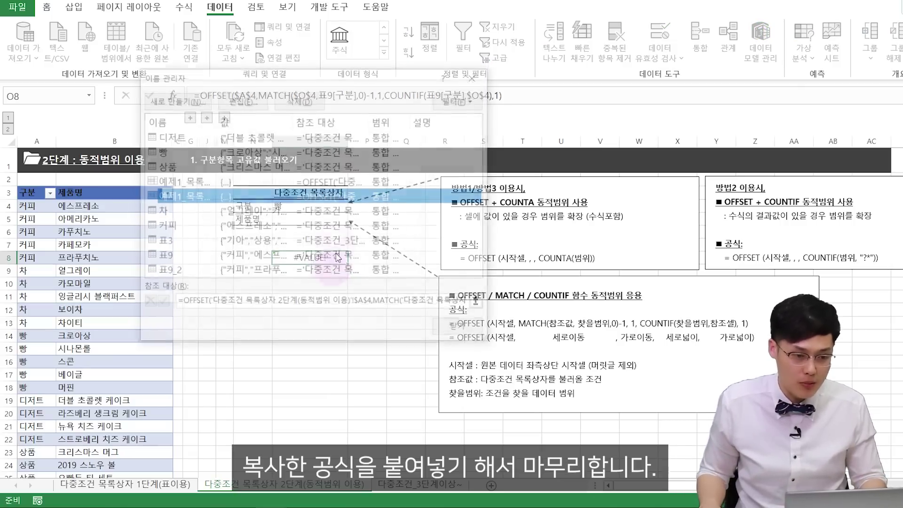
{"action": "left_click", "coordinate": [461, 329]}
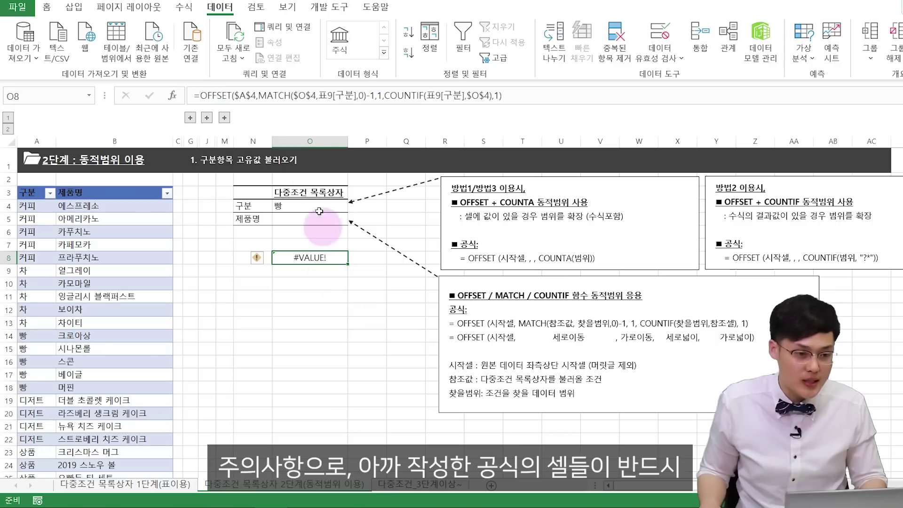
Check that the $A$4 and $O$4 references in the O8 formula are absolute, and leave the formula unedited.
{"action": "left_click", "coordinate": [310, 97]}
{"action": "left_click", "coordinate": [311, 96]}
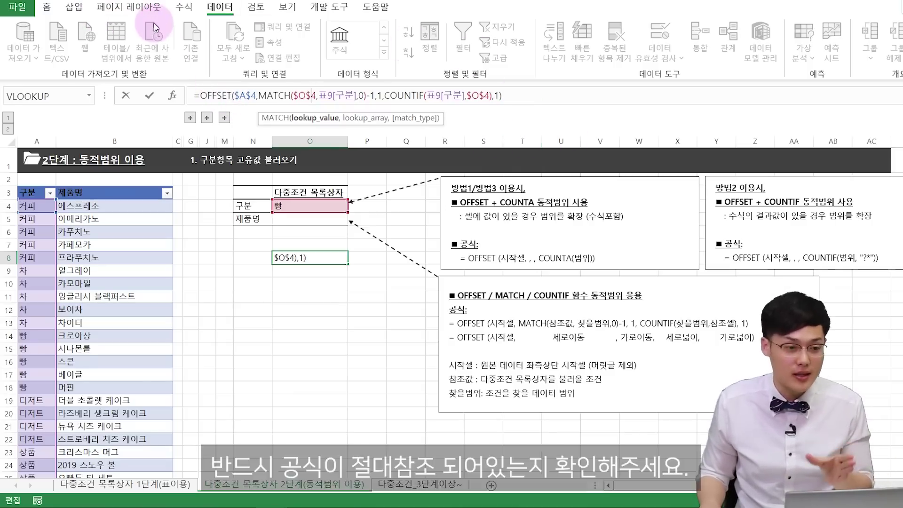
{"action": "left_click", "coordinate": [244, 94]}
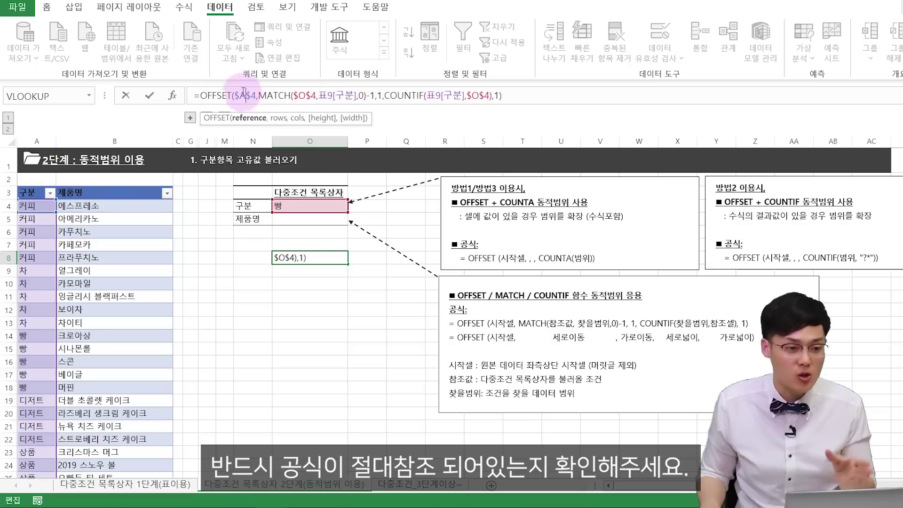
{"action": "left_click", "coordinate": [303, 96]}
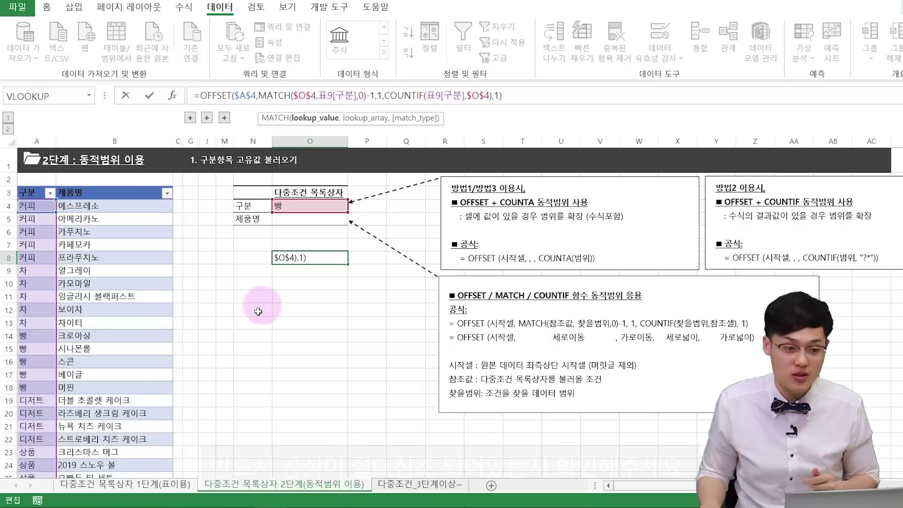
{"action": "left_click", "coordinate": [310, 284]}
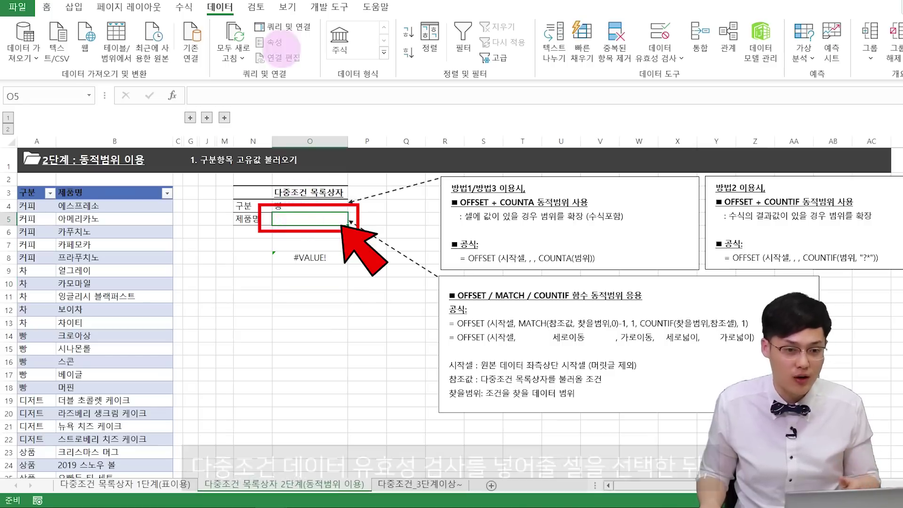
Apply list (목록) data validation to the 제품명 cell O5 with =예제1_목록상자_2 as the source.
{"action": "left_click", "coordinate": [659, 57]}
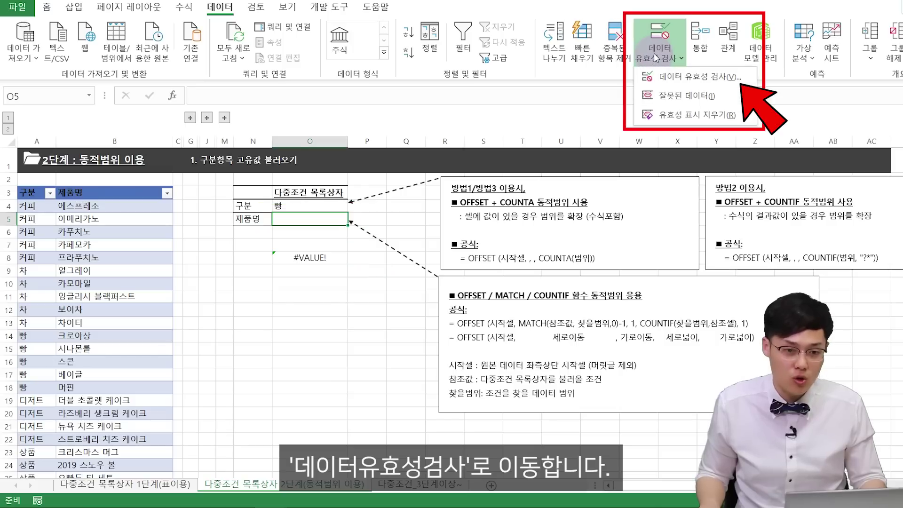
{"action": "left_click", "coordinate": [623, 77]}
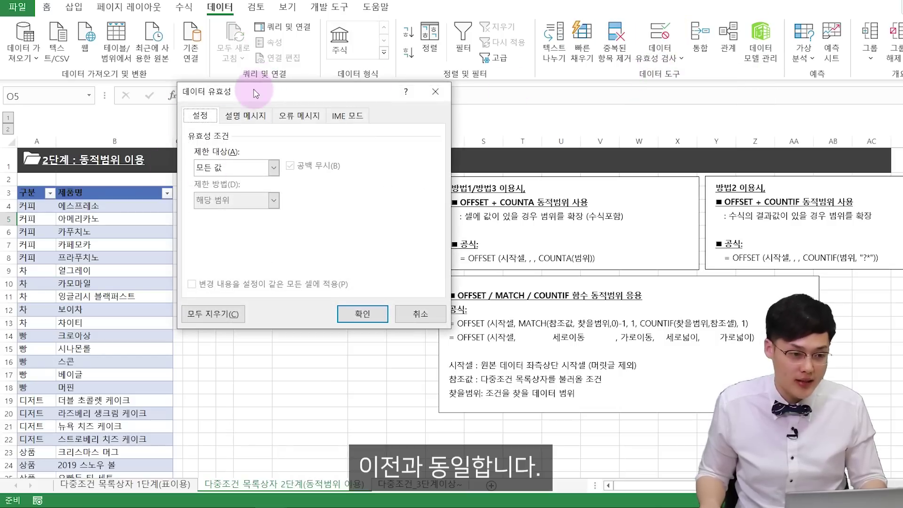
{"action": "left_click_drag", "start_coordinate": [286, 91], "coordinate": [573, 93]}
{"action": "left_click", "coordinate": [525, 178]}
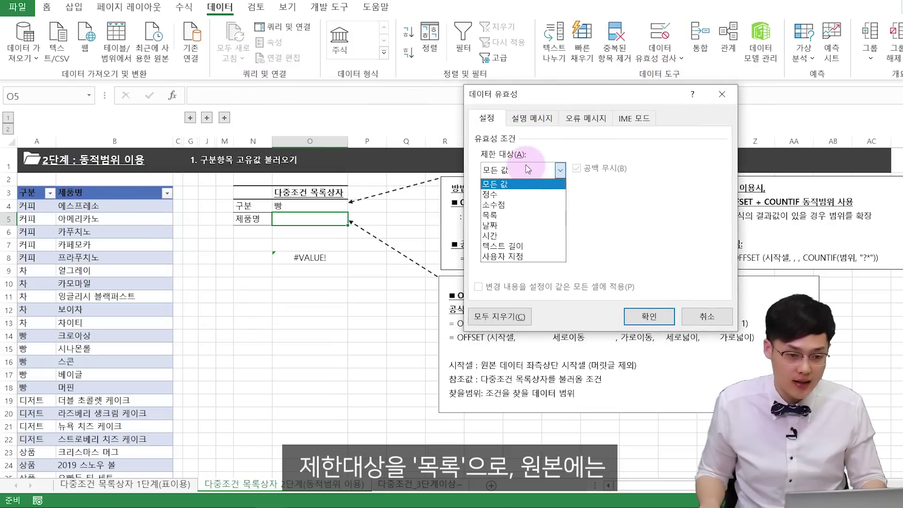
{"action": "left_click", "coordinate": [505, 210]}
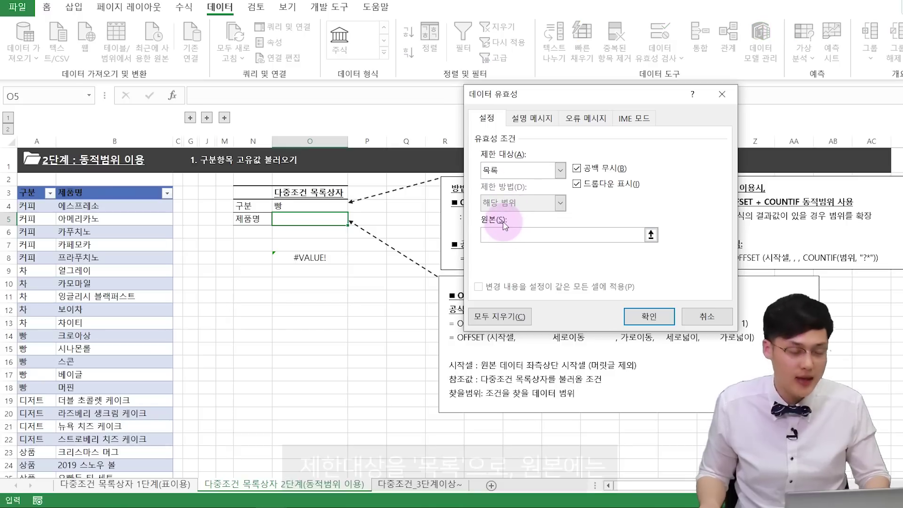
{"action": "key", "text": "F3"}
{"action": "left_click_drag", "start_coordinate": [286, 142], "coordinate": [400, 128]}
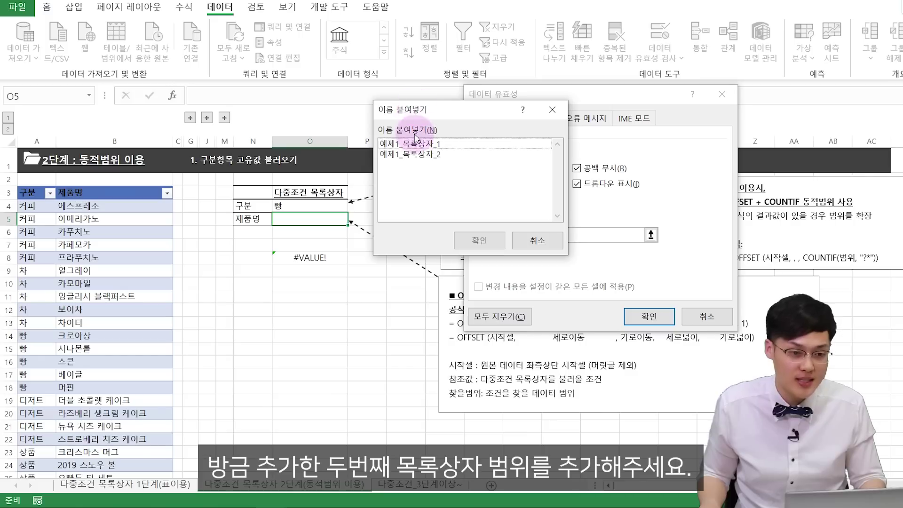
{"action": "left_click", "coordinate": [421, 154]}
{"action": "left_click", "coordinate": [478, 240]}
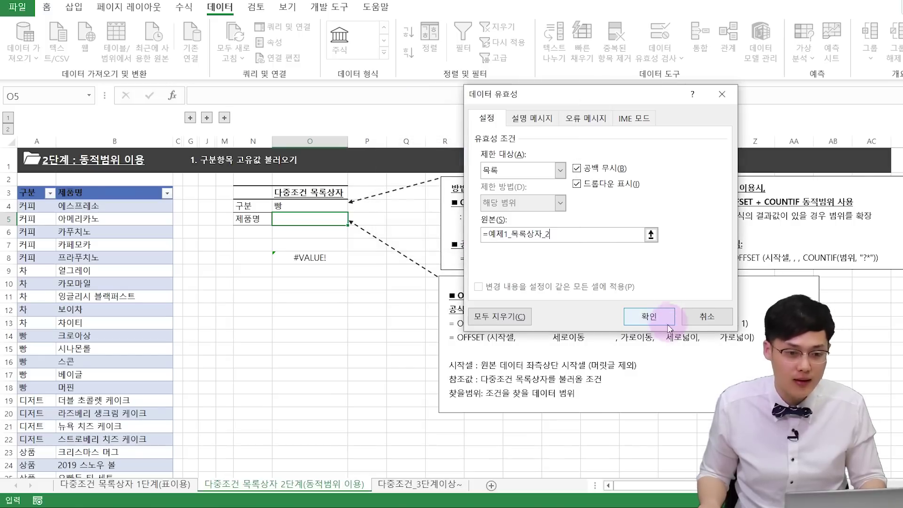
{"action": "left_click", "coordinate": [653, 318]}
Test the dependent list by choosing 시나몬롤 as the 제품명 in cell O5.
{"action": "left_click", "coordinate": [305, 207]}
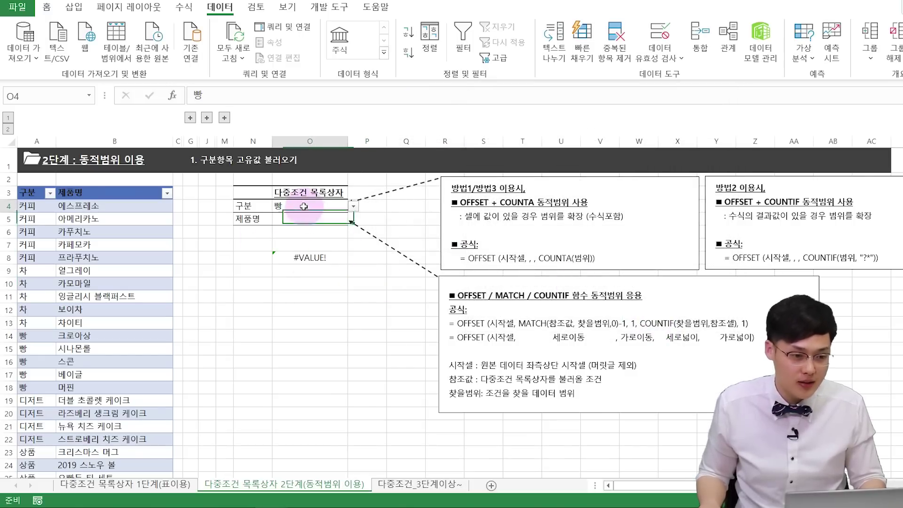
{"action": "key", "text": "alt+Down"}
{"action": "key", "text": "Escape"}
{"action": "key", "text": "Down"}
{"action": "key", "text": "alt+Down"}
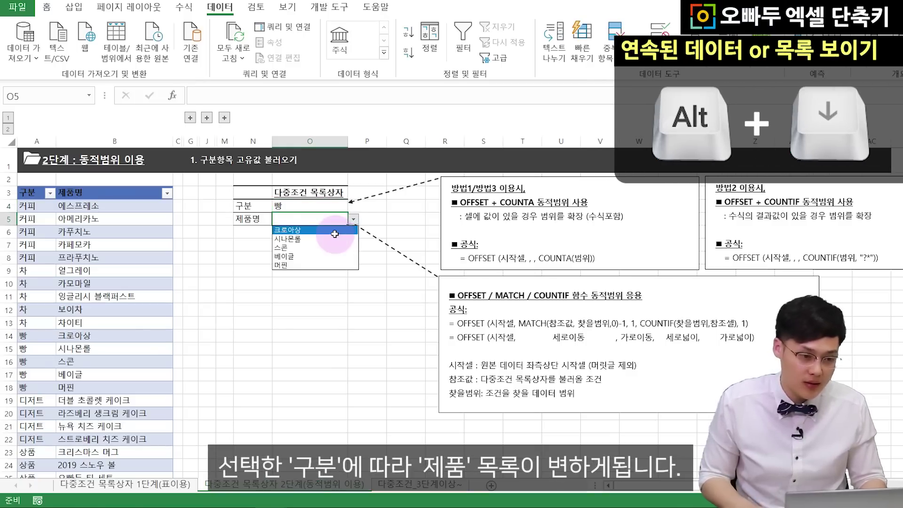
{"action": "key", "text": "Return"}
Change the 구분 selection in O4 to 차 and choose 카모마일 as the 제품명 in O5.
{"action": "key", "text": "Up"}
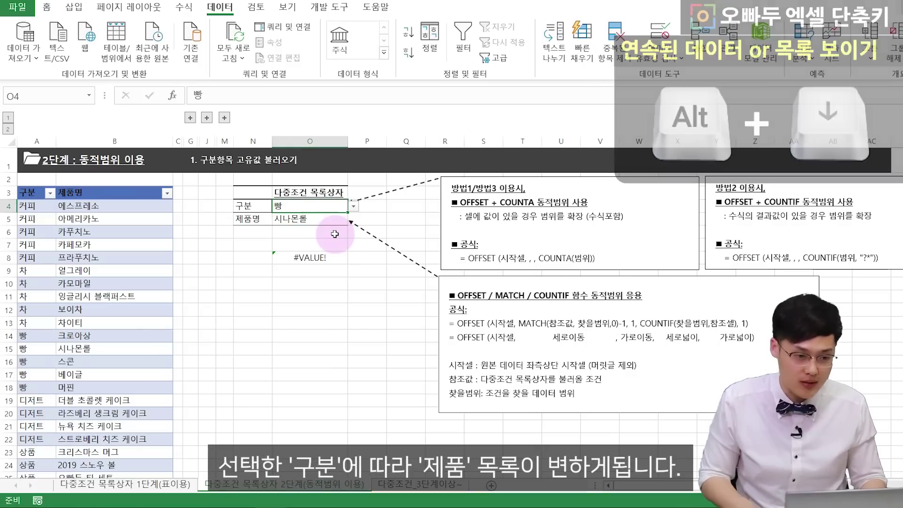
{"action": "key", "text": "alt+Down"}
{"action": "key", "text": "Up"}
{"action": "key", "text": "Return"}
{"action": "key", "text": "Down"}
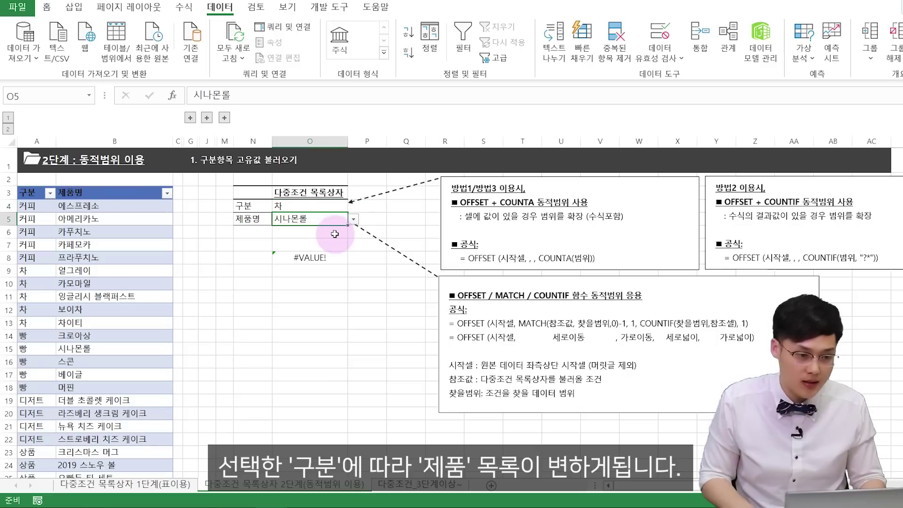
{"action": "key", "text": "alt+Down"}
{"action": "key", "text": "Down"}
{"action": "key", "text": "Return"}
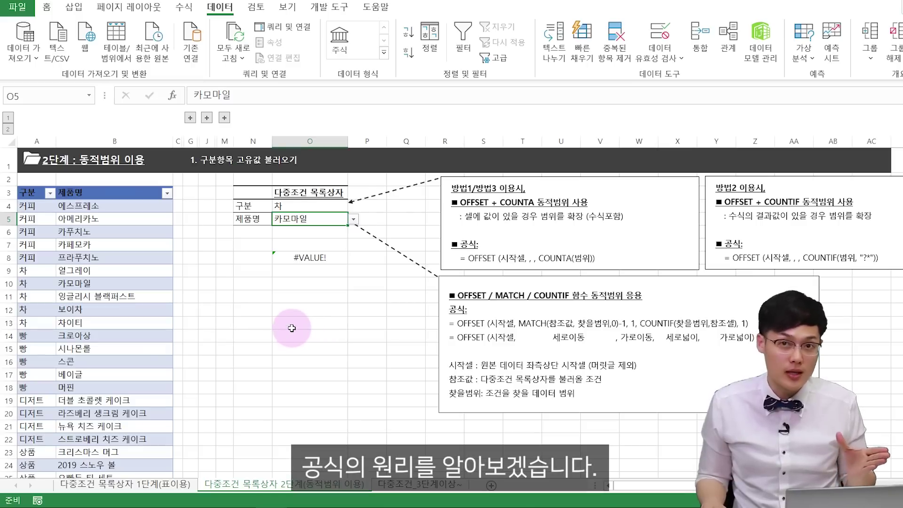
Open the O8 formula for viewing and compare its $A$4 start cell with the 시작셀 argument in the notes.
{"action": "left_click", "coordinate": [303, 257]}
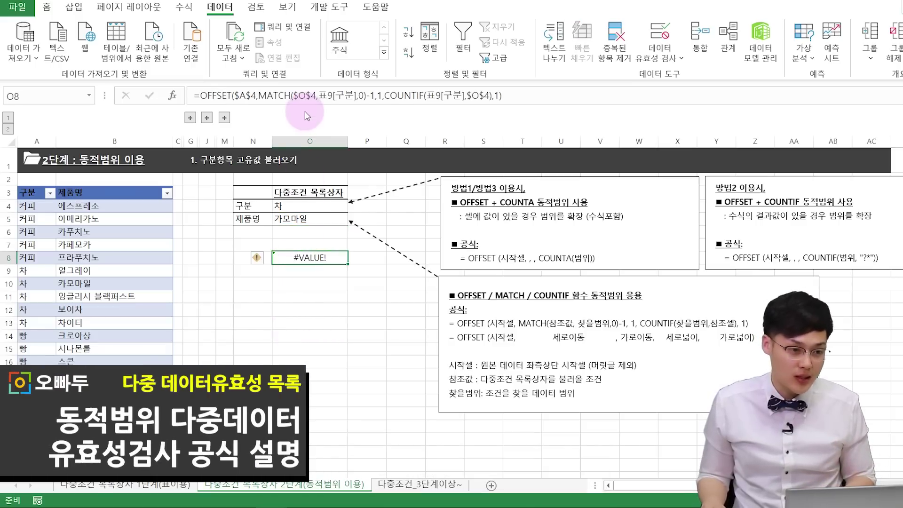
{"action": "left_click", "coordinate": [305, 95]}
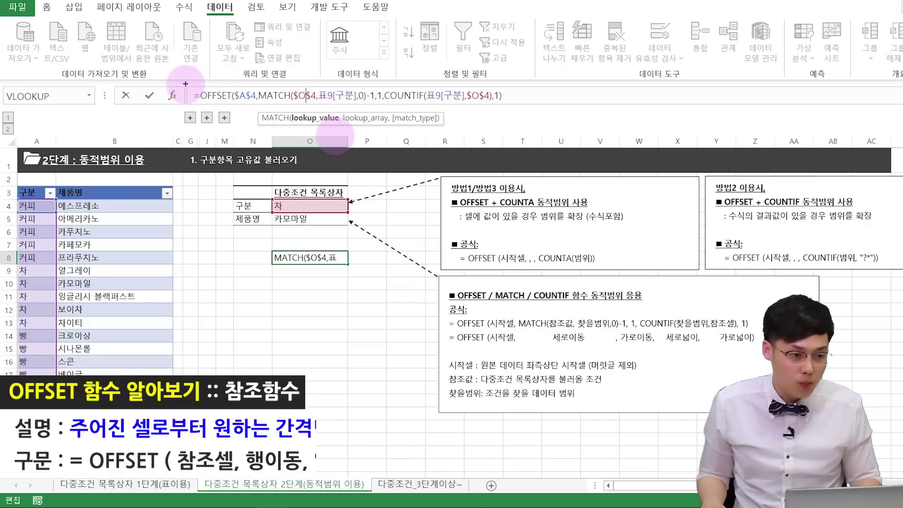
{"action": "left_click_drag", "start_coordinate": [187, 83], "coordinate": [518, 112]}
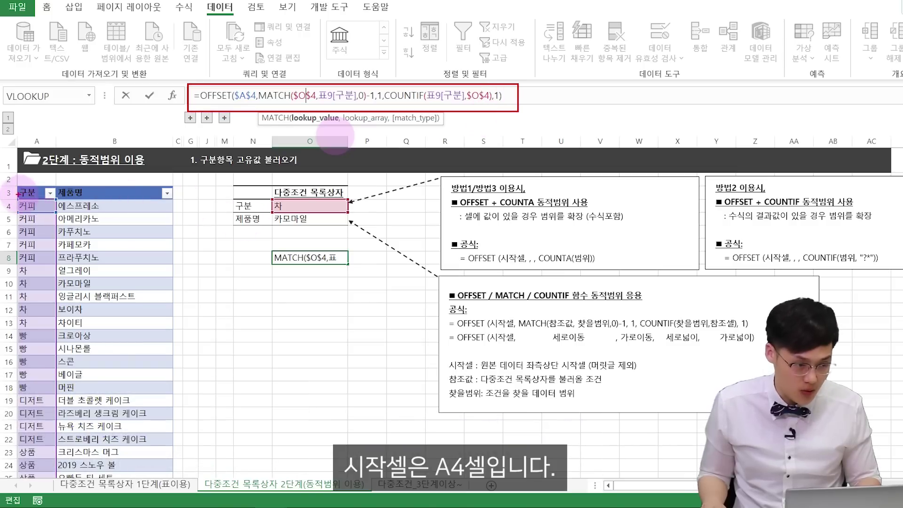
{"action": "left_click_drag", "start_coordinate": [13, 197], "coordinate": [52, 208]}
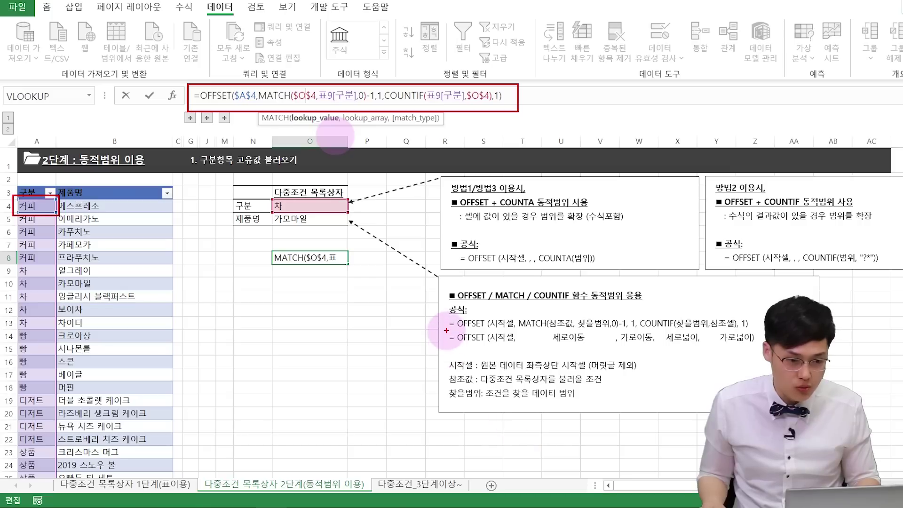
{"action": "mouse_move", "coordinate": [445, 324]}
{"action": "left_mouse_down"}
{"action": "mouse_move", "coordinate": [536, 347]}
{"action": "mouse_move", "coordinate": [742, 347]}
{"action": "left_mouse_up"}
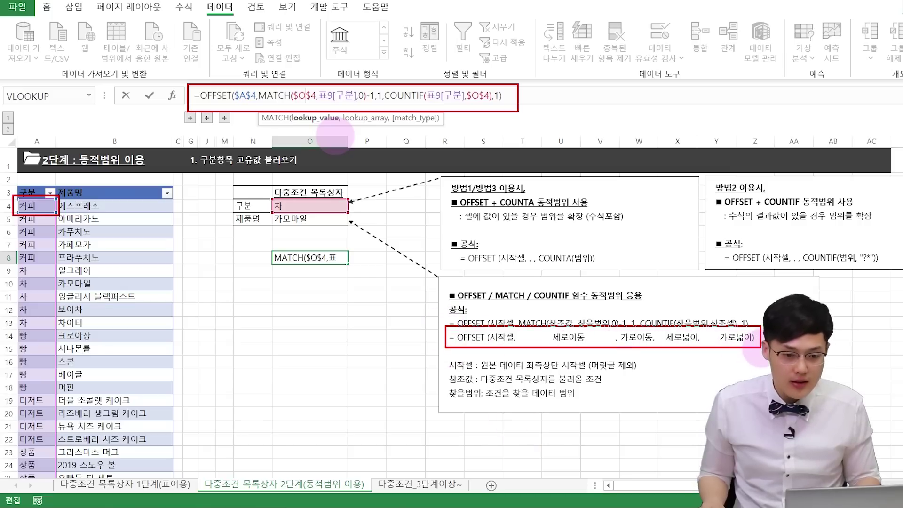
{"action": "left_click_drag", "start_coordinate": [497, 348], "coordinate": [502, 359]}
{"action": "left_click_drag", "start_coordinate": [505, 350], "coordinate": [509, 369]}
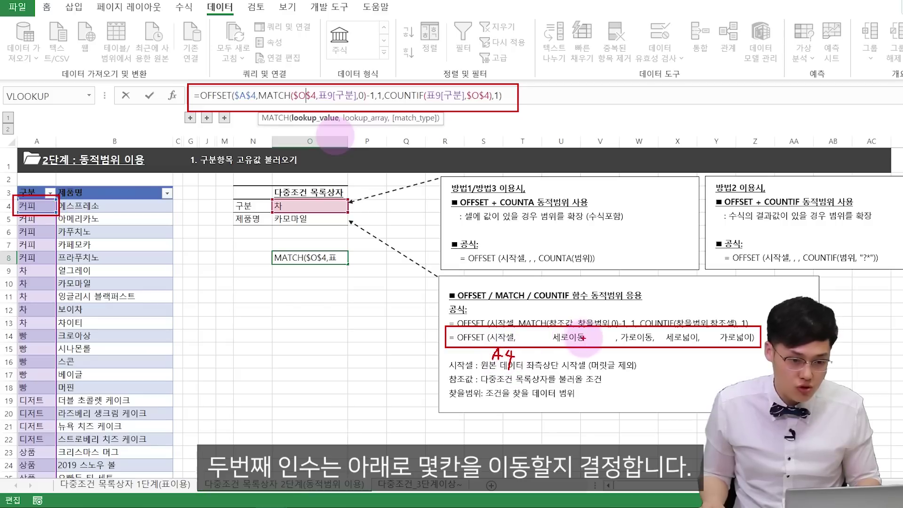
Examine how the 세로이동 argument uses MATCH to locate the O4 value within the 구분 column.
{"action": "mouse_move", "coordinate": [586, 340]}
{"action": "left_mouse_down"}
{"action": "mouse_move", "coordinate": [533, 348]}
{"action": "mouse_move", "coordinate": [569, 312]}
{"action": "left_mouse_up"}
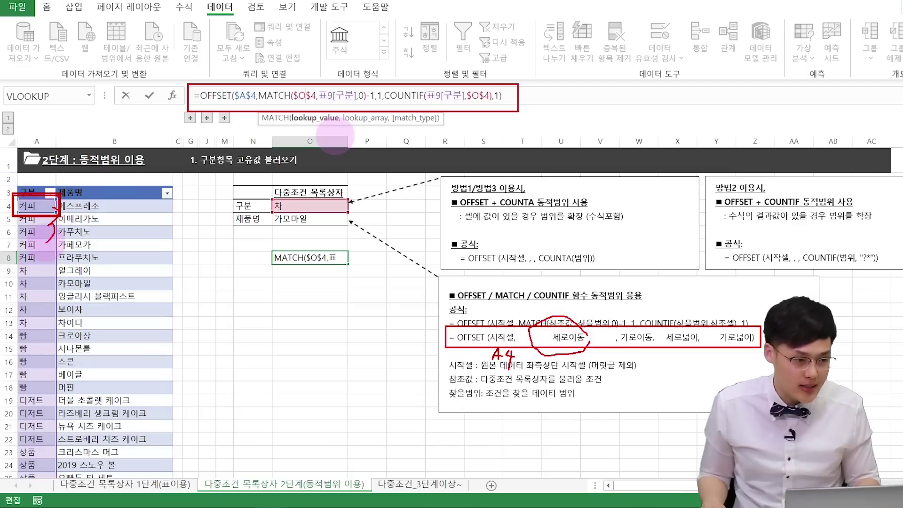
{"action": "left_click_drag", "start_coordinate": [47, 240], "coordinate": [56, 242]}
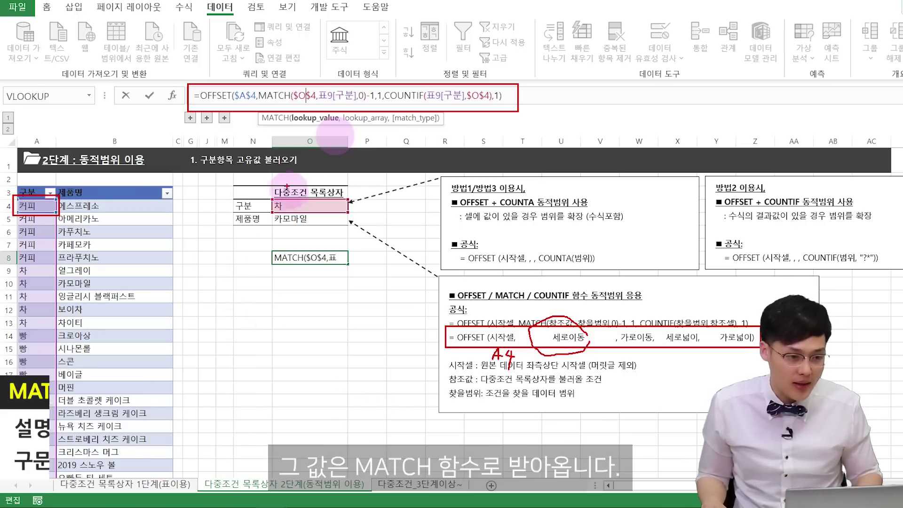
{"action": "left_click_drag", "start_coordinate": [254, 84], "coordinate": [379, 116]}
{"action": "mouse_move", "coordinate": [13, 190]}
{"action": "left_mouse_down"}
{"action": "mouse_move", "coordinate": [59, 343]}
{"action": "mouse_move", "coordinate": [68, 466]}
{"action": "mouse_move", "coordinate": [59, 465]}
{"action": "left_mouse_up"}
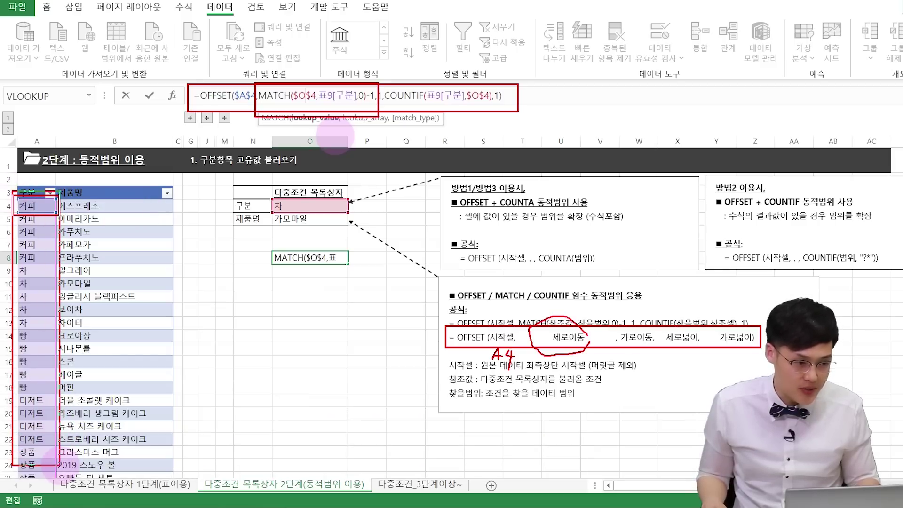
{"action": "left_click_drag", "start_coordinate": [268, 196], "coordinate": [346, 213]}
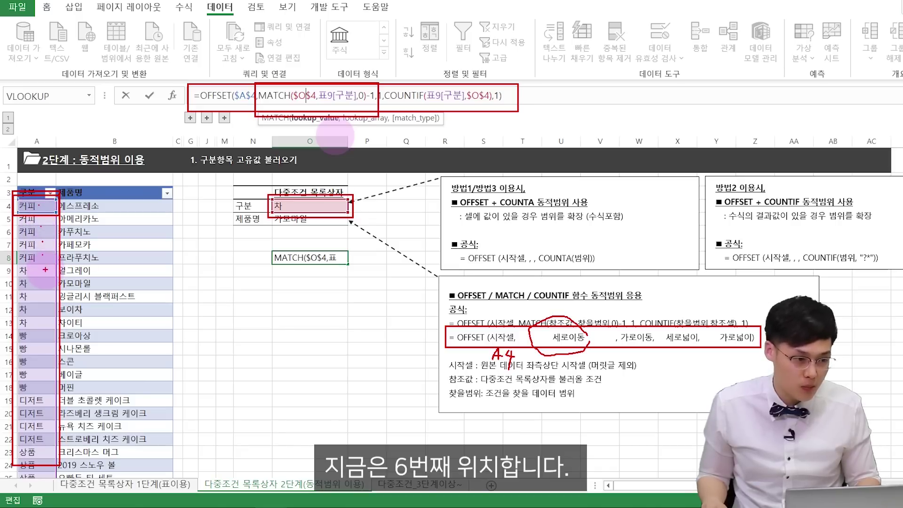
{"action": "left_click_drag", "start_coordinate": [307, 57], "coordinate": [299, 79]}
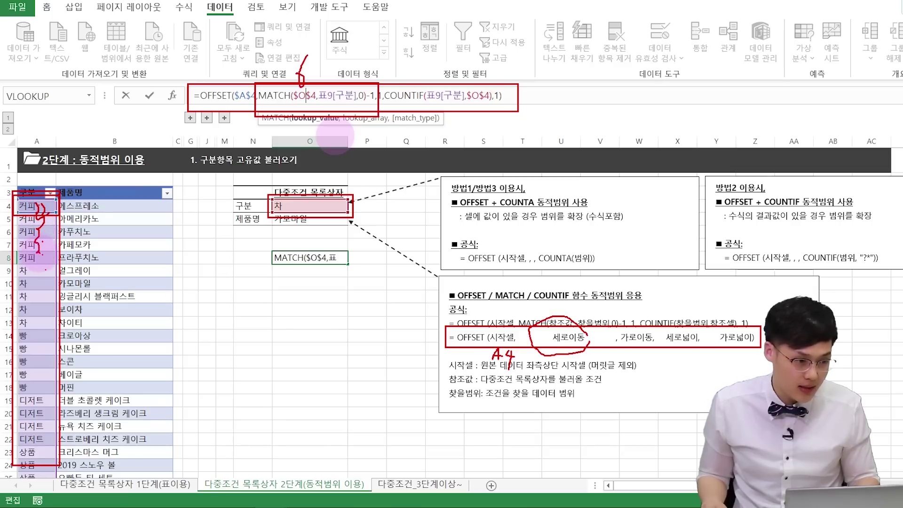
{"action": "left_click_drag", "start_coordinate": [40, 290], "coordinate": [45, 287]}
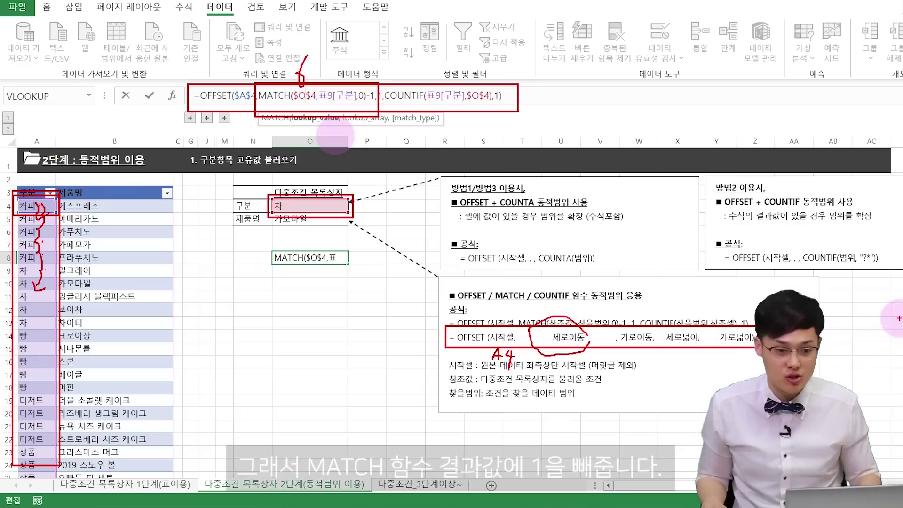
Examine the -1 that follows MATCH and how it adjusts the number of rows moved from A4.
{"action": "left_click_drag", "start_coordinate": [615, 316], "coordinate": [632, 336]}
{"action": "mouse_move", "coordinate": [313, 77]}
{"action": "left_mouse_down"}
{"action": "mouse_move", "coordinate": [324, 76]}
{"action": "mouse_move", "coordinate": [331, 94]}
{"action": "left_mouse_up"}
{"action": "mouse_move", "coordinate": [349, 59]}
{"action": "left_mouse_down"}
{"action": "mouse_move", "coordinate": [357, 81]}
{"action": "mouse_move", "coordinate": [370, 61]}
{"action": "left_mouse_up"}
{"action": "key", "text": "ctrl+z"}
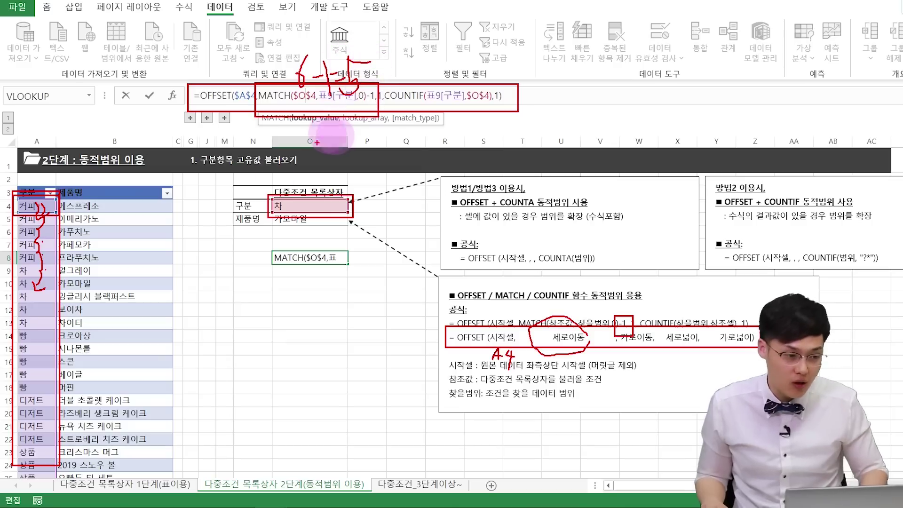
{"action": "left_click_drag", "start_coordinate": [357, 85], "coordinate": [389, 46]}
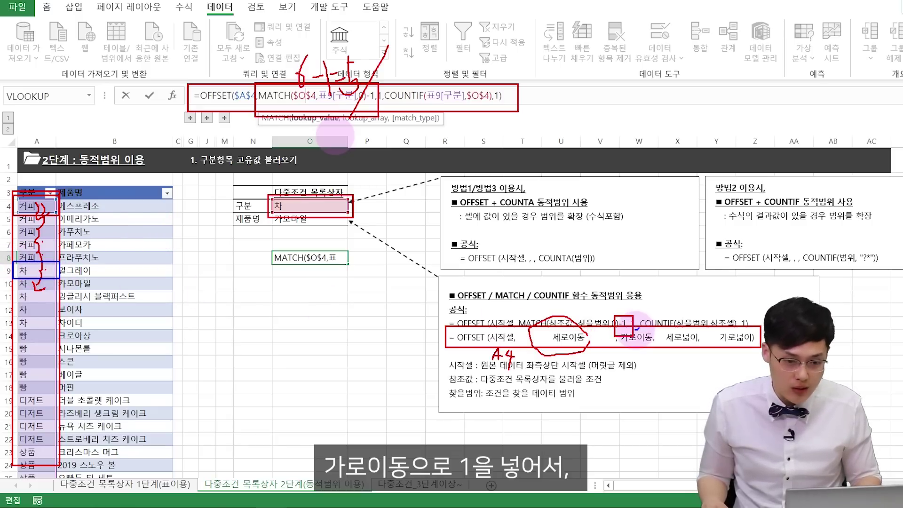
Examine the 가로이동 argument of 1 and how it shifts row 9 from the 구분 column to 제품명.
{"action": "mouse_move", "coordinate": [635, 319]}
{"action": "left_mouse_down"}
{"action": "mouse_move", "coordinate": [638, 331]}
{"action": "mouse_move", "coordinate": [629, 316]}
{"action": "left_mouse_up"}
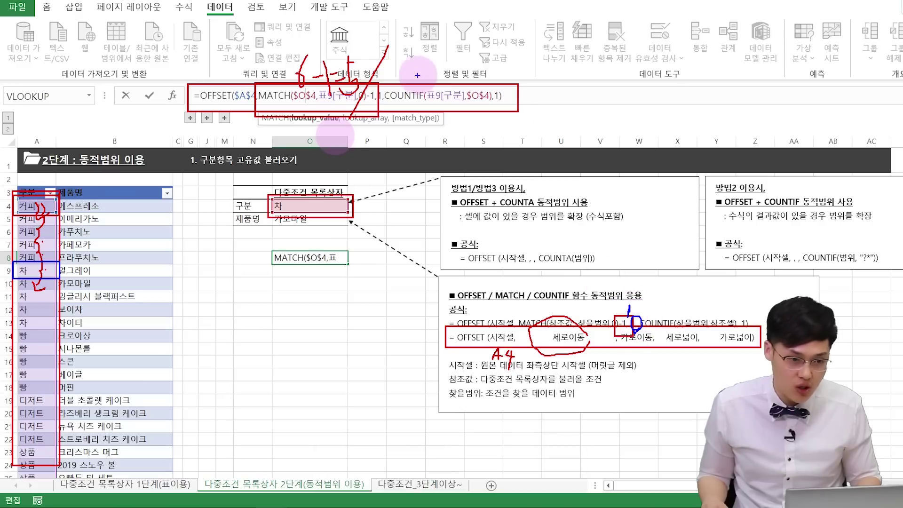
{"action": "left_click_drag", "start_coordinate": [368, 89], "coordinate": [388, 107]}
{"action": "mouse_move", "coordinate": [50, 254]}
{"action": "left_mouse_down"}
{"action": "mouse_move", "coordinate": [47, 269]}
{"action": "mouse_move", "coordinate": [65, 260]}
{"action": "mouse_move", "coordinate": [175, 281]}
{"action": "left_mouse_up"}
{"action": "key", "text": "ctrl+z"}
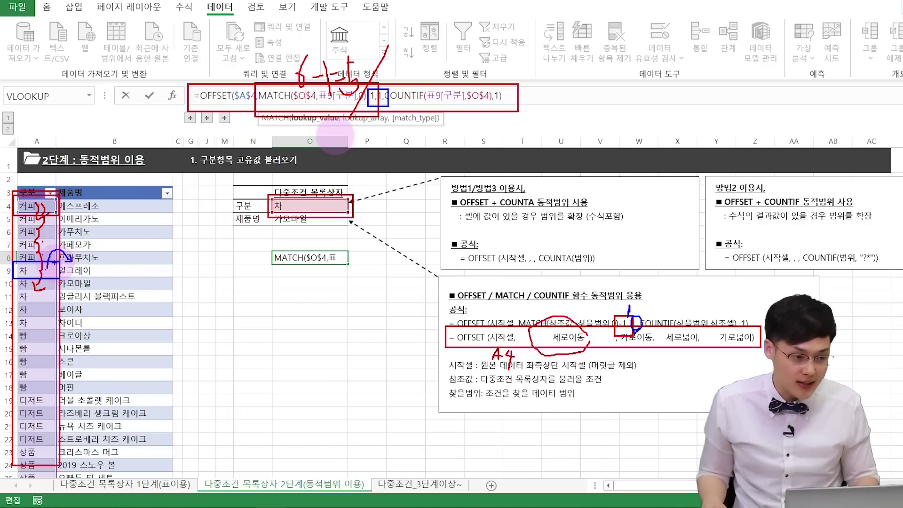
{"action": "left_click_drag", "start_coordinate": [55, 264], "coordinate": [177, 278]}
Examine how the COUNTIF 세로넓이 and the 가로넓이 of 1 cover the 차 products, and leave the O8 formula unedited.
{"action": "mouse_move", "coordinate": [11, 193]}
{"action": "left_mouse_down"}
{"action": "mouse_move", "coordinate": [57, 322]}
{"action": "mouse_move", "coordinate": [59, 419]}
{"action": "left_mouse_up"}
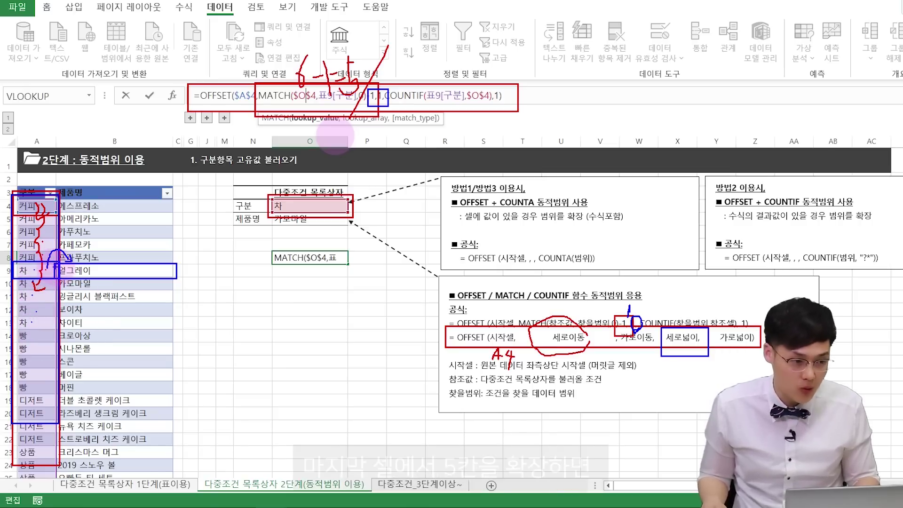
{"action": "mouse_move", "coordinate": [56, 265]}
{"action": "left_mouse_down"}
{"action": "mouse_move", "coordinate": [80, 303]}
{"action": "mouse_move", "coordinate": [127, 329]}
{"action": "mouse_move", "coordinate": [176, 328]}
{"action": "left_mouse_up"}
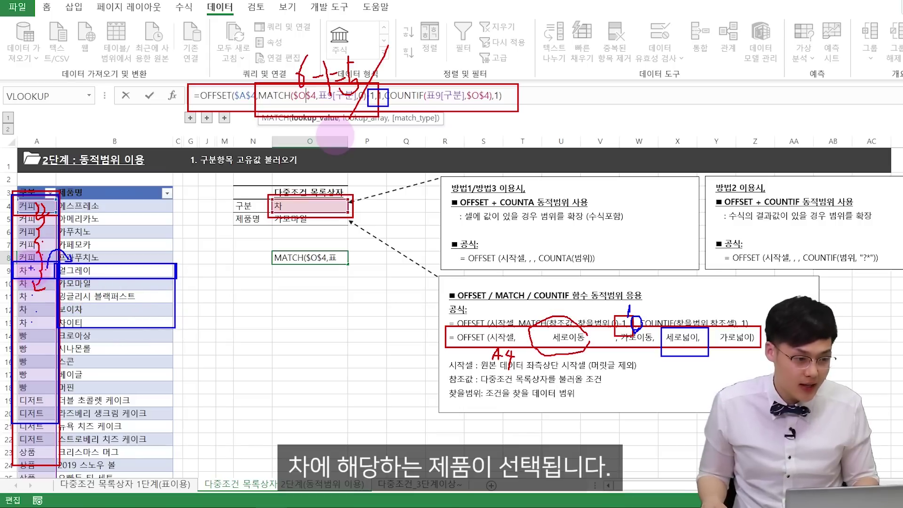
{"action": "left_click_drag", "start_coordinate": [71, 279], "coordinate": [175, 327]}
{"action": "left_click_drag", "start_coordinate": [717, 328], "coordinate": [755, 349]}
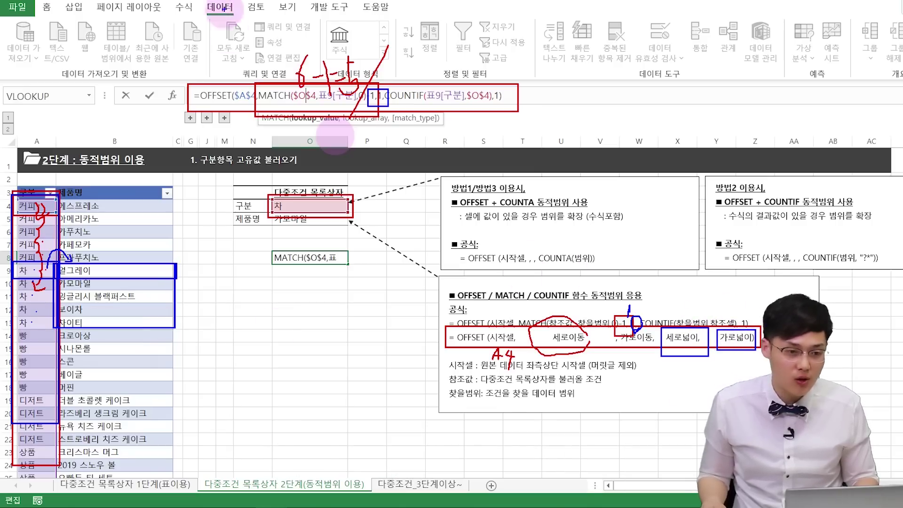
{"action": "mouse_move", "coordinate": [186, 72]}
{"action": "left_mouse_down"}
{"action": "mouse_move", "coordinate": [502, 132]}
{"action": "mouse_move", "coordinate": [517, 116]}
{"action": "left_mouse_up"}
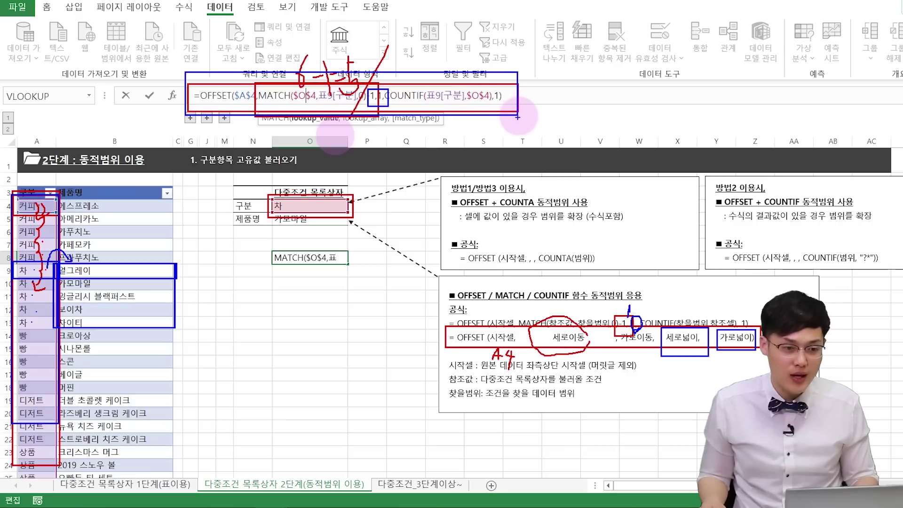
{"action": "key", "text": "Escape"}
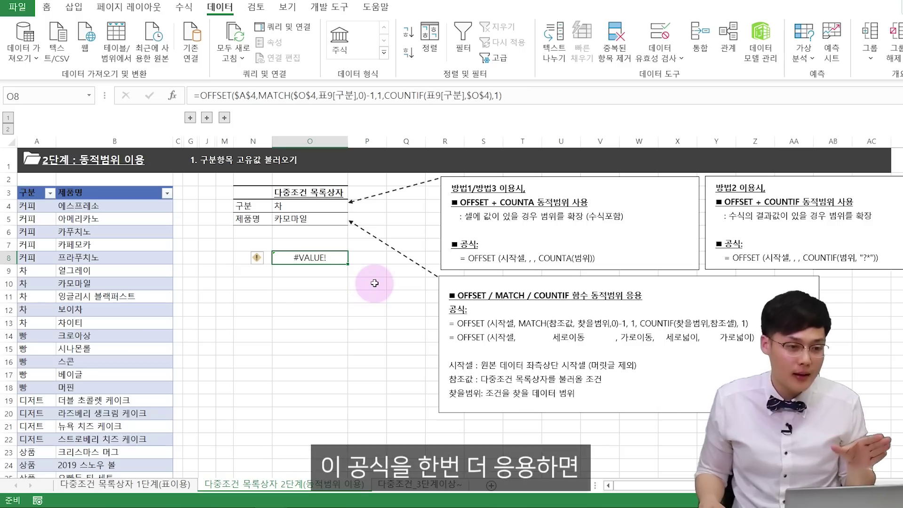
Switch to the 다중조건_3단계이상~ sheet and review the 브랜드, 차종 and 제품명 columns of the source table.
{"action": "left_click", "coordinate": [420, 484]}
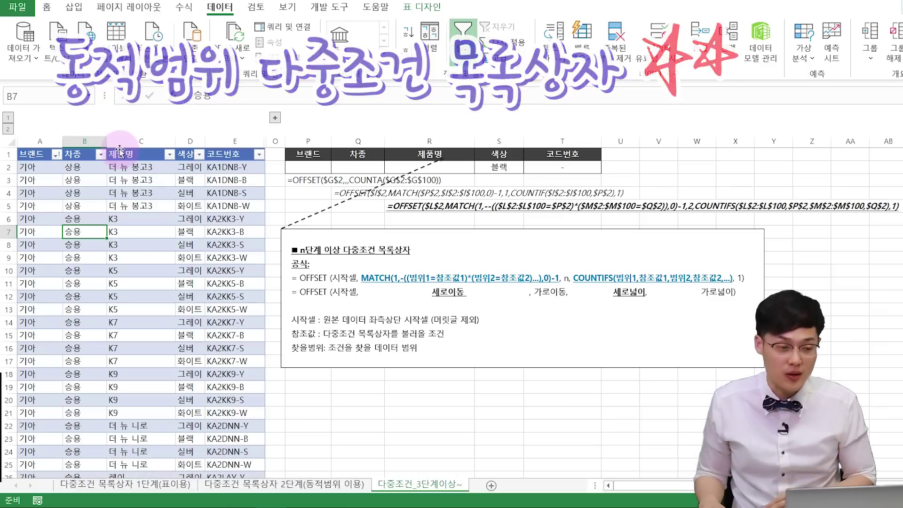
{"action": "left_click", "coordinate": [47, 141]}
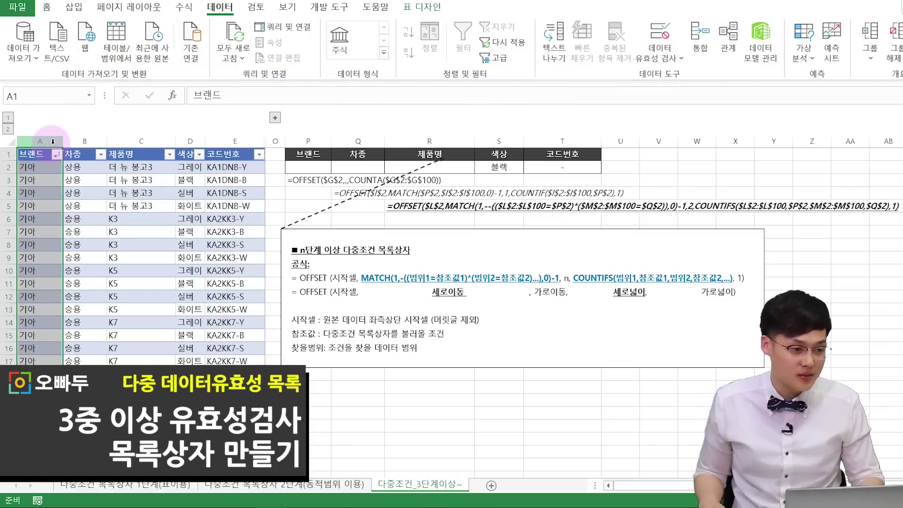
{"action": "left_click", "coordinate": [71, 140]}
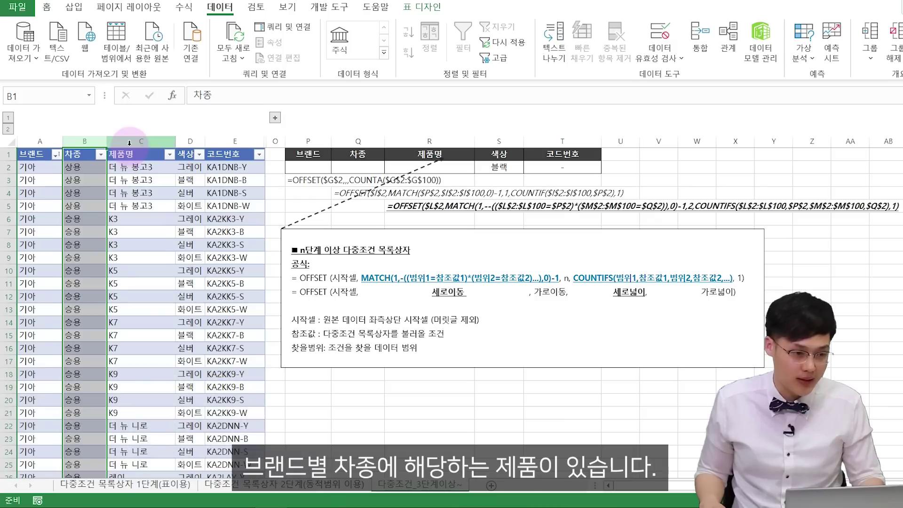
{"action": "left_click", "coordinate": [129, 141]}
{"action": "left_click_drag", "start_coordinate": [137, 167], "coordinate": [145, 280]}
{"action": "left_click", "coordinate": [136, 231]}
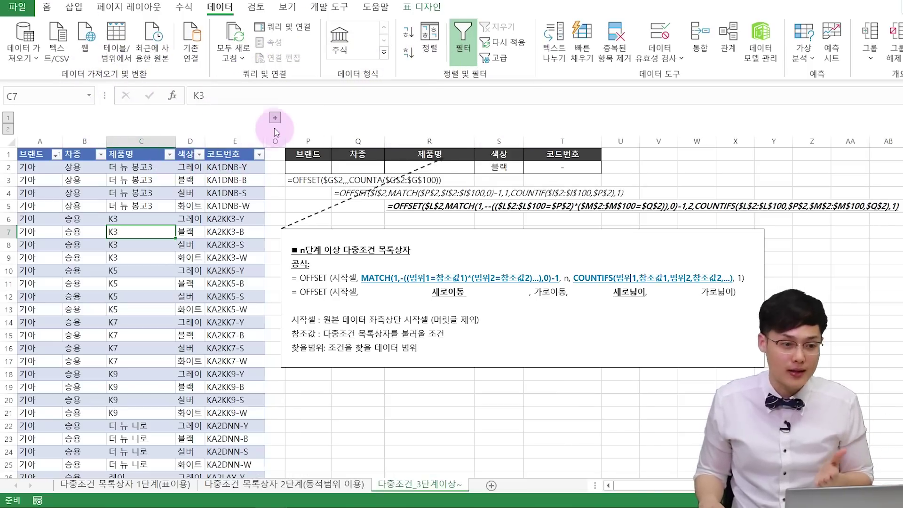
Expand the grouped columns and review the helper lists for 브랜드, 차종 by brand, and 제품명 by brand and 차종.
{"action": "left_click", "coordinate": [275, 119]}
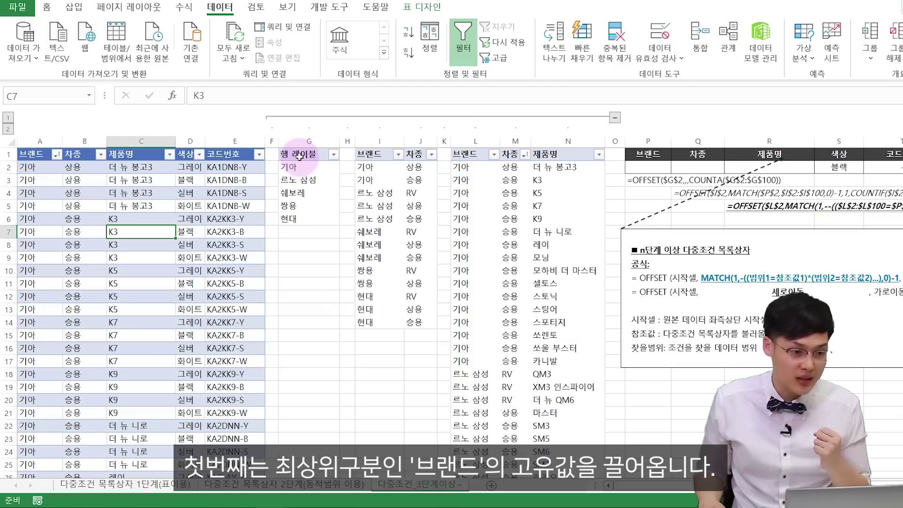
{"action": "left_click_drag", "start_coordinate": [299, 153], "coordinate": [312, 215]}
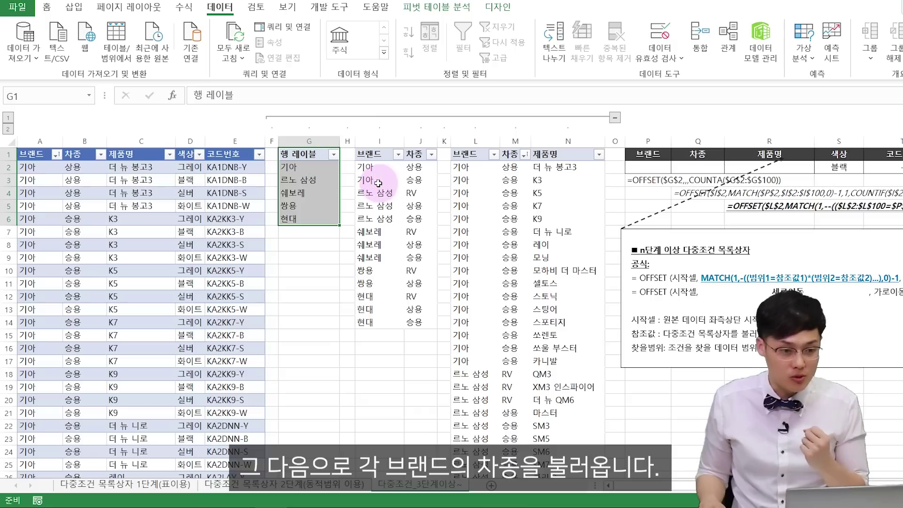
{"action": "left_click_drag", "start_coordinate": [371, 159], "coordinate": [380, 220]}
{"action": "left_click_drag", "start_coordinate": [407, 155], "coordinate": [412, 206]}
{"action": "left_click_drag", "start_coordinate": [510, 156], "coordinate": [499, 196]}
{"action": "left_click_drag", "start_coordinate": [564, 156], "coordinate": [566, 214]}
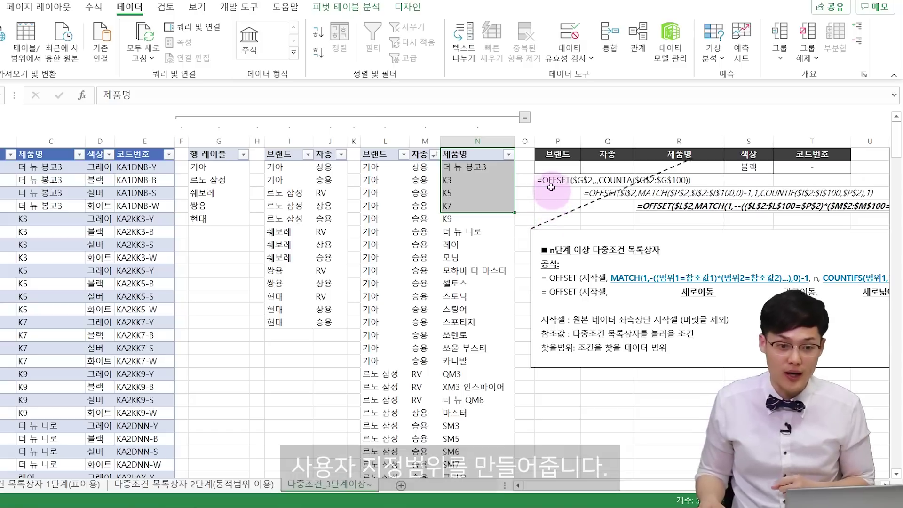
Copy the formula text =OFFSET($G$2,,,COUNTA($G$2:$G$100)) from cell P3.
{"action": "left_click", "coordinate": [548, 182]}
{"action": "left_click_drag", "start_coordinate": [369, 93], "coordinate": [105, 93]}
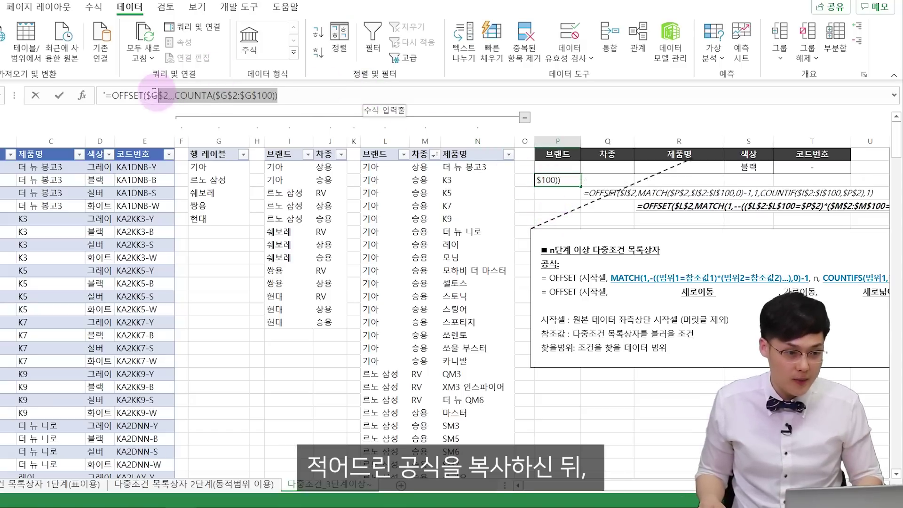
{"action": "key", "text": "ctrl+c"}
{"action": "left_click", "coordinate": [412, 242]}
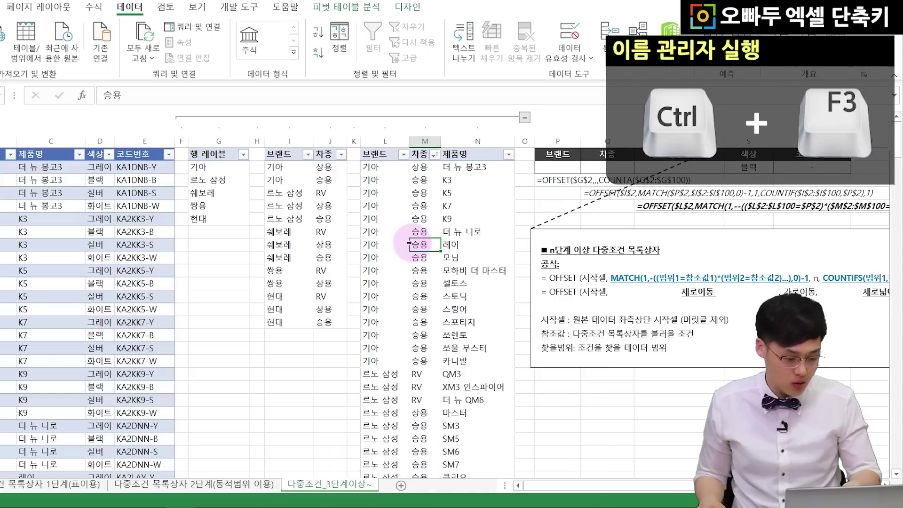
Define the name 예제2_목록상자_1 with the copied OFFSET/COUNTA formula as its reference, and close the Name Manager.
{"action": "key", "text": "ctrl+F3"}
{"action": "left_click", "coordinate": [366, 178]}
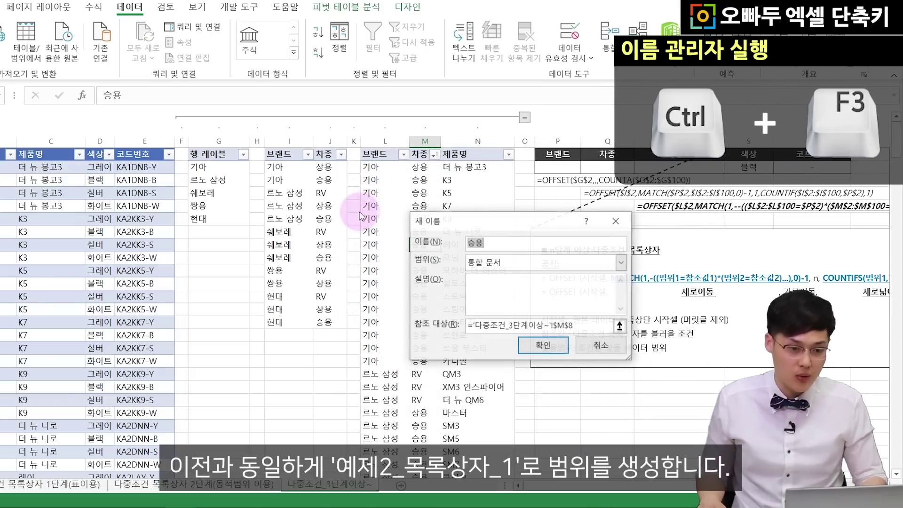
{"action": "type", "text": "D"}
{"action": "key", "text": "BackSpace"}
{"action": "type", "text": "예제2_"}
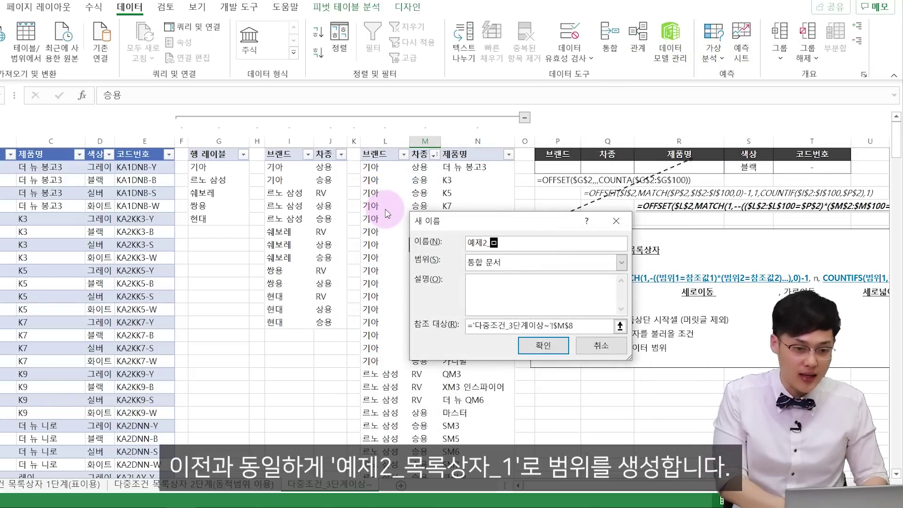
{"action": "type", "text": "목록상자_1"}
{"action": "key", "text": "Tab"}
{"action": "key", "text": "Tab"}
{"action": "key", "text": "Tab"}
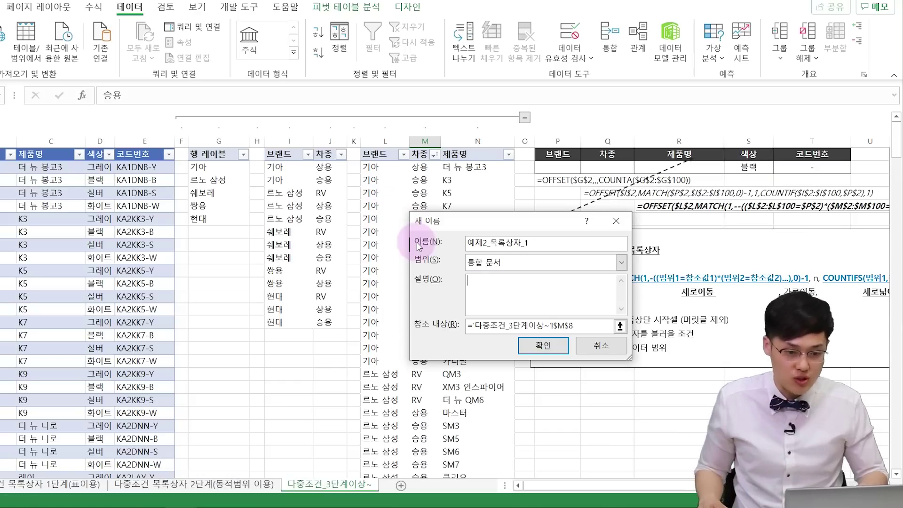
{"action": "key", "text": "ctrl+v"}
{"action": "left_click", "coordinate": [543, 345]}
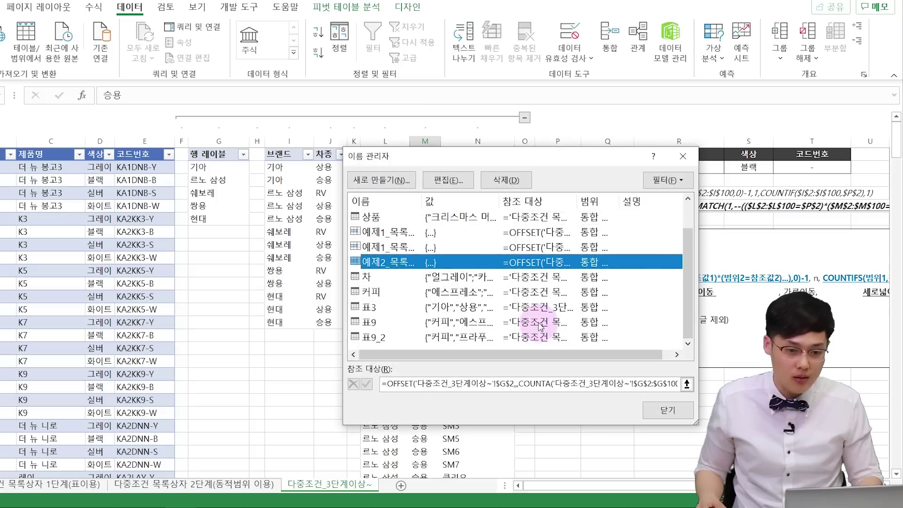
{"action": "left_click", "coordinate": [668, 410]}
Copy the formula text =OFFSET($I$2,MATCH($P$2,$I$2:$I$100,0)-1,1,COUNTIF($I$2:$I$100,$P$2),1) from cell Q4.
{"action": "left_click", "coordinate": [609, 193]}
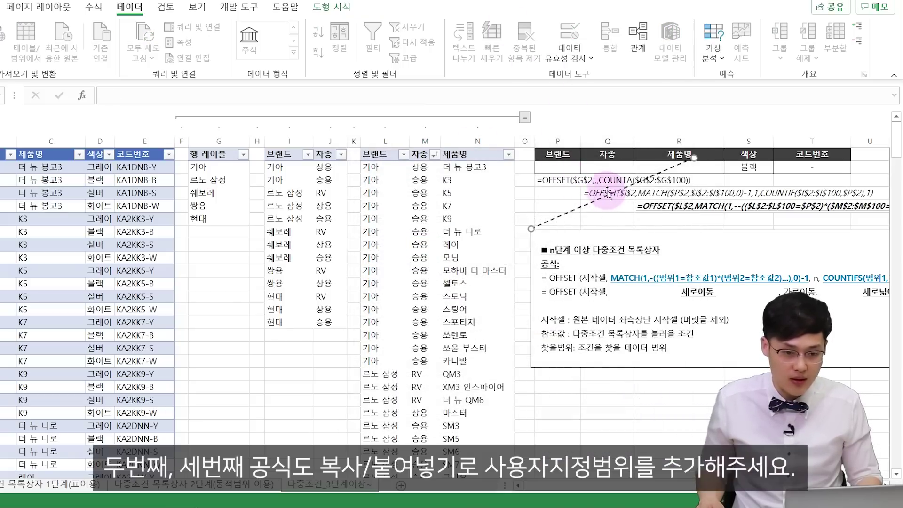
{"action": "left_click_drag", "start_coordinate": [529, 95], "coordinate": [99, 96]}
{"action": "key", "text": "Escape"}
Define the name 예제2_목록상자_2 with the copied OFFSET/MATCH/COUNTIF formula as its reference, and close the Name Manager.
{"action": "key", "text": "ctrl+F3"}
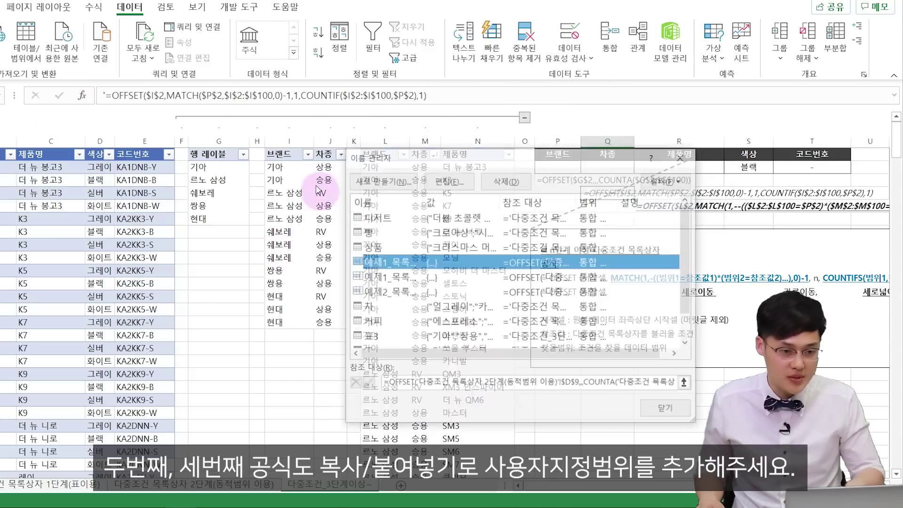
{"action": "left_click", "coordinate": [386, 182]}
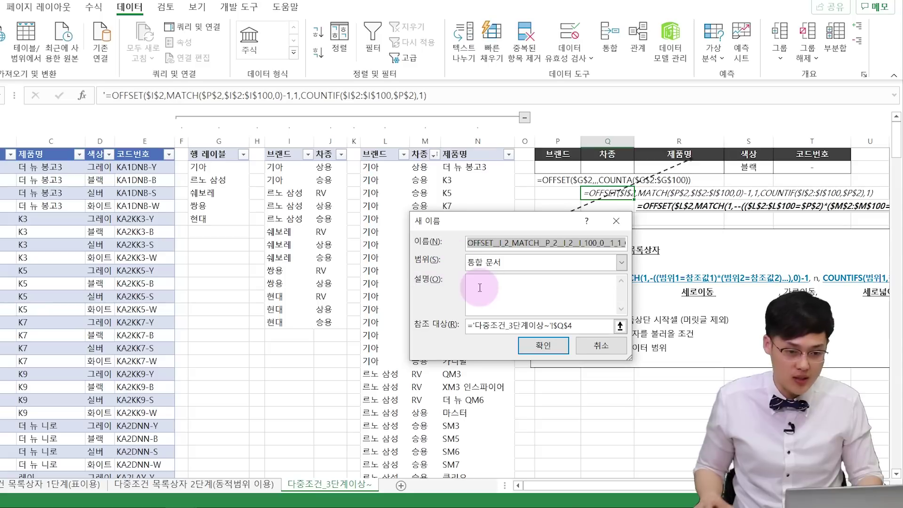
{"action": "type", "text": "ㅇ"}
{"action": "type", "text": "ㅖ제2_목록상자_2"}
{"action": "key", "text": "Tab"}
{"action": "key", "text": "Tab"}
{"action": "key", "text": "Tab"}
{"action": "key", "text": "ctrl+v"}
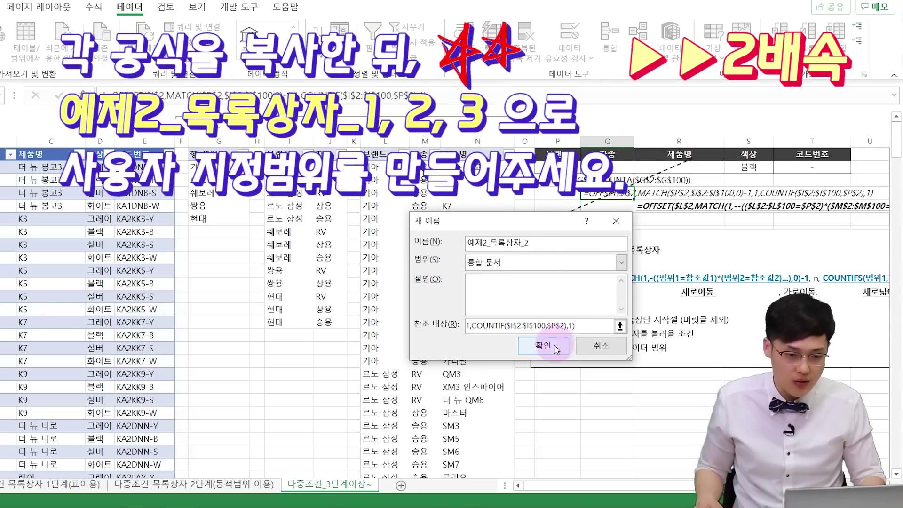
{"action": "left_click", "coordinate": [541, 346]}
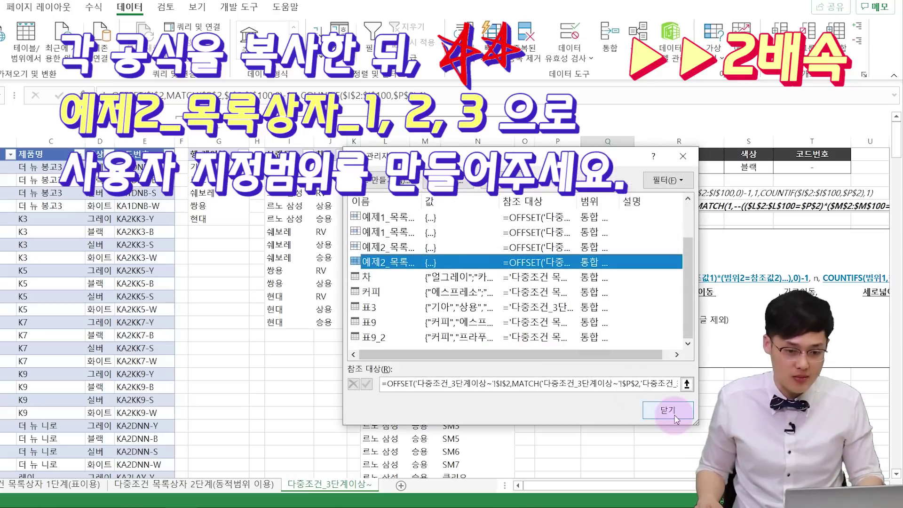
{"action": "left_click", "coordinate": [669, 413]}
Copy the formula text =OFFSET($L$2,MATCH(1,--(($L$2:$L$100=$P$2)*($M$2:$M$100=$Q$2)),0)-1,2,COUNTIFS($L$2:$L$100,$P$2,$M$2:$M$100,$Q$2),1) from cell R5.
{"action": "left_click", "coordinate": [669, 208]}
{"action": "left_click_drag", "start_coordinate": [664, 96], "coordinate": [99, 94]}
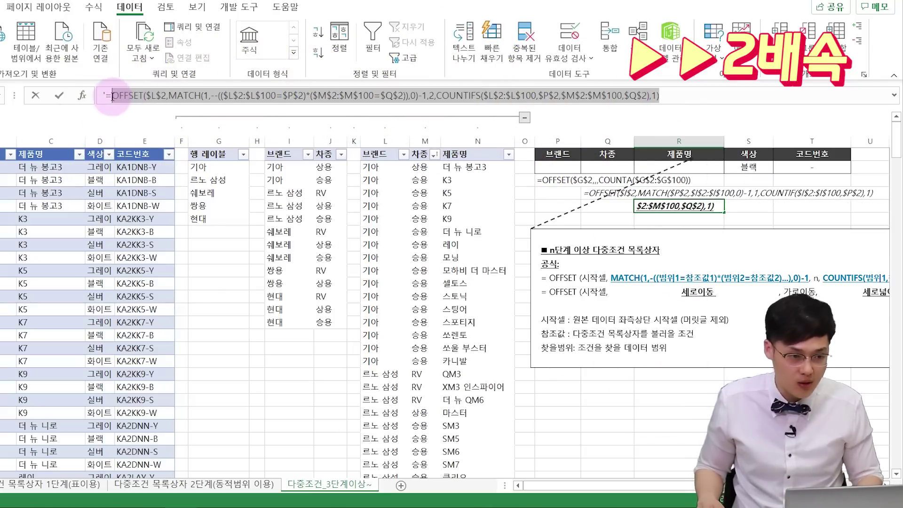
{"action": "key", "text": "ctrl+c"}
{"action": "key", "text": "Escape"}
Define the name 예제2_목록상자_3 with the copied OFFSET/MATCH/COUNTIFS formula as its reference, and close the Name Manager.
{"action": "key", "text": "ctrl+F3"}
{"action": "left_click", "coordinate": [369, 181]}
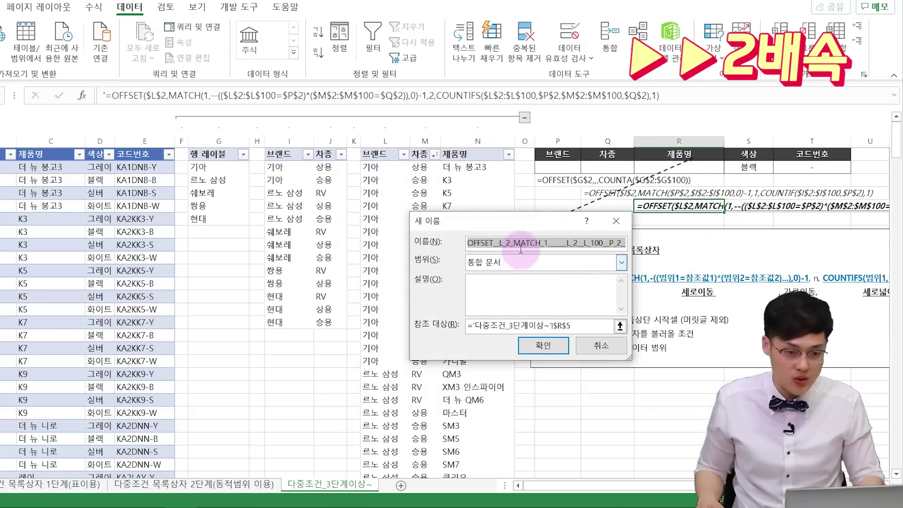
{"action": "type", "text": "예제2_목록상자"}
{"action": "key", "text": "Tab"}
{"action": "key", "text": "Tab"}
{"action": "key", "text": "Tab"}
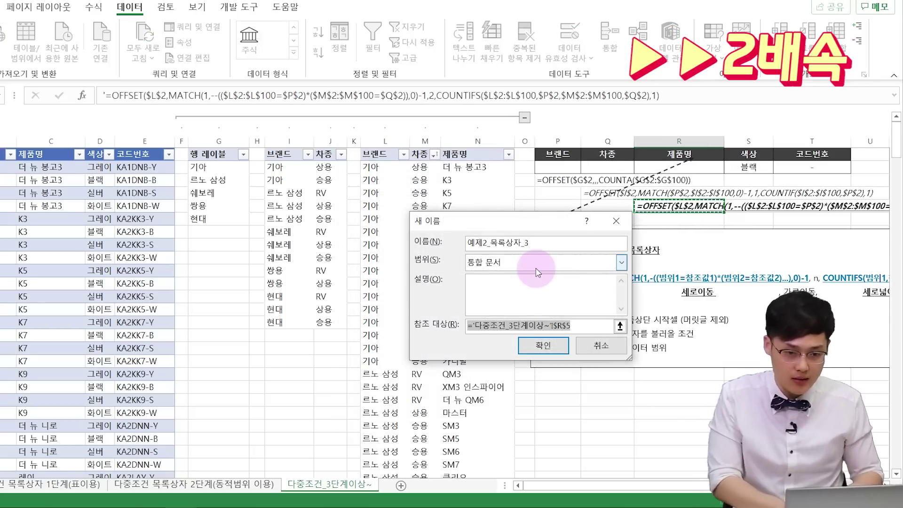
{"action": "key", "text": "ctrl+v"}
{"action": "left_click", "coordinate": [544, 345]}
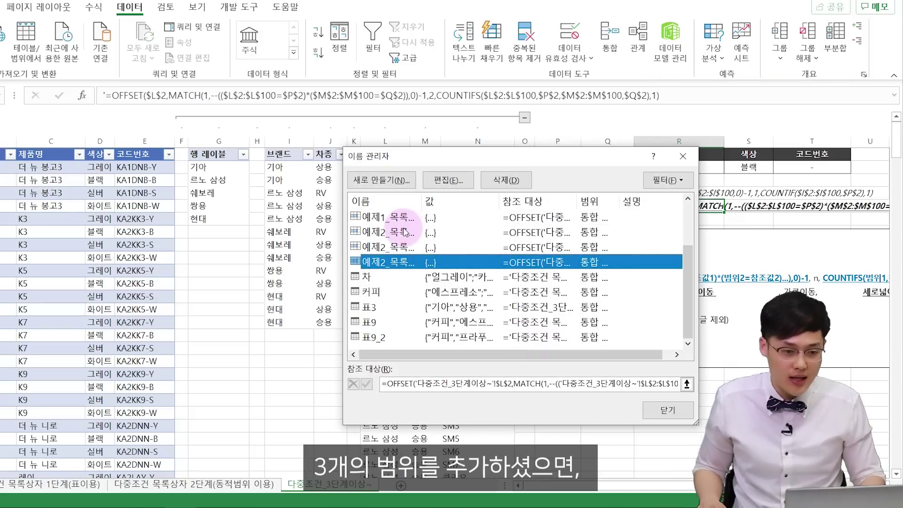
{"action": "left_click_drag", "start_coordinate": [422, 202], "coordinate": [486, 201]}
{"action": "left_click", "coordinate": [655, 410]}
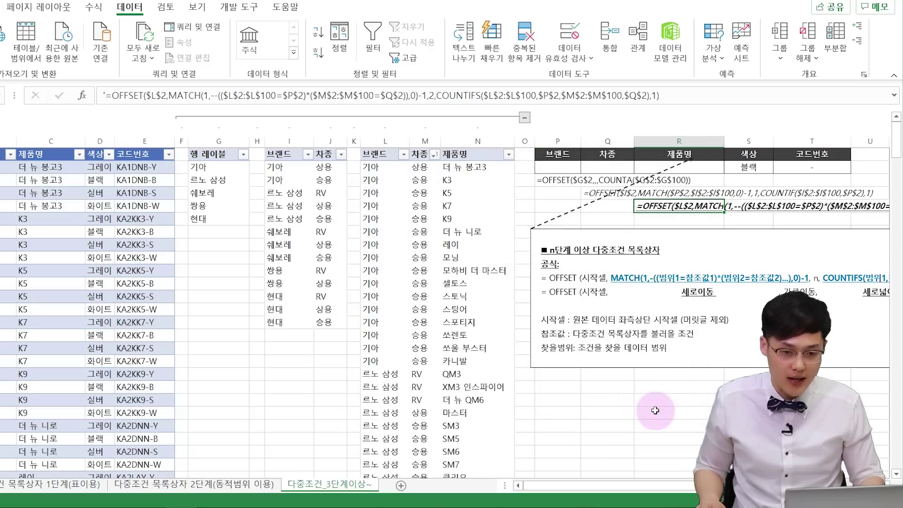
Add list-type data validation to the 브랜드 cell P2 with the name 예제2_목록상자_1 as its source.
{"action": "left_click", "coordinate": [558, 167]}
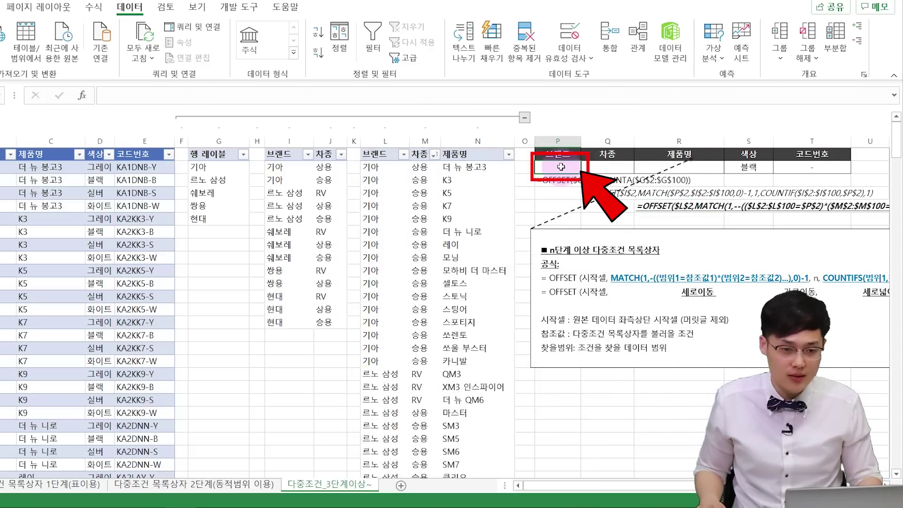
{"action": "left_click", "coordinate": [567, 63]}
{"action": "left_click", "coordinate": [583, 75]}
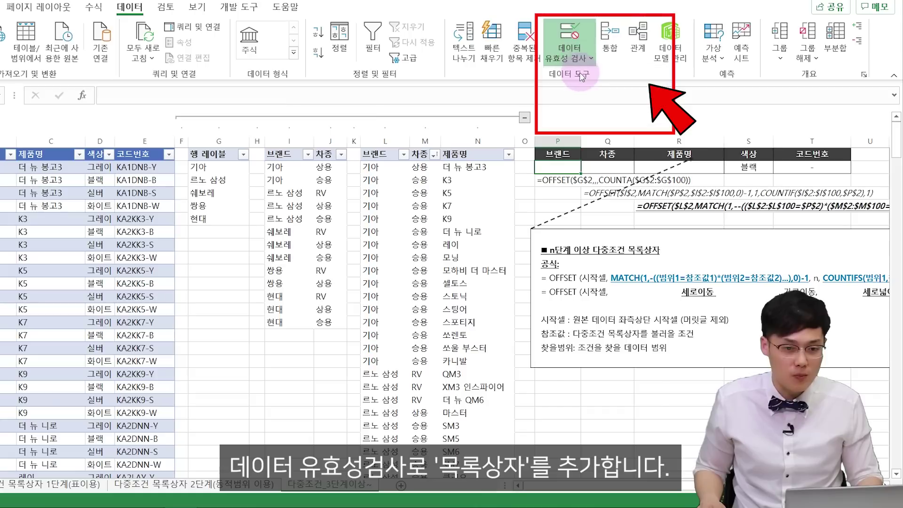
{"action": "left_click_drag", "start_coordinate": [503, 171], "coordinate": [297, 93]}
{"action": "left_click", "coordinate": [276, 164]}
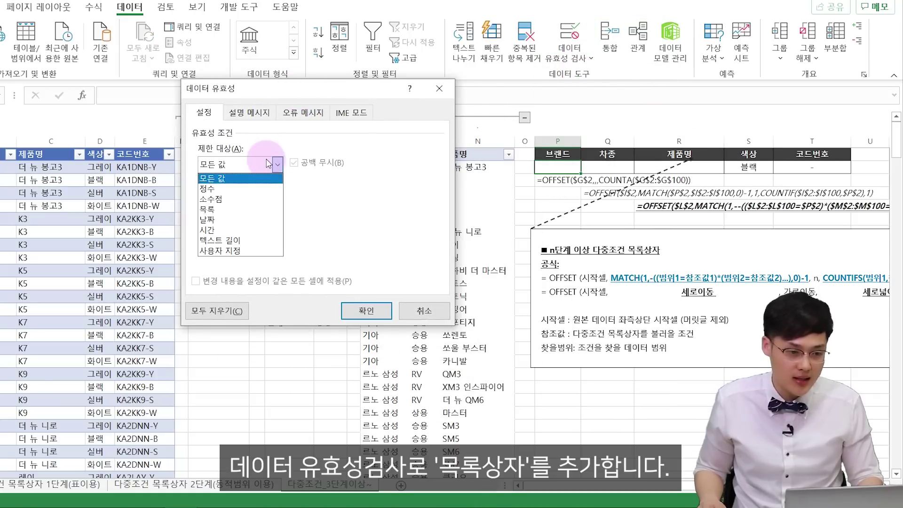
{"action": "left_click", "coordinate": [212, 209]}
{"action": "left_click", "coordinate": [207, 229]}
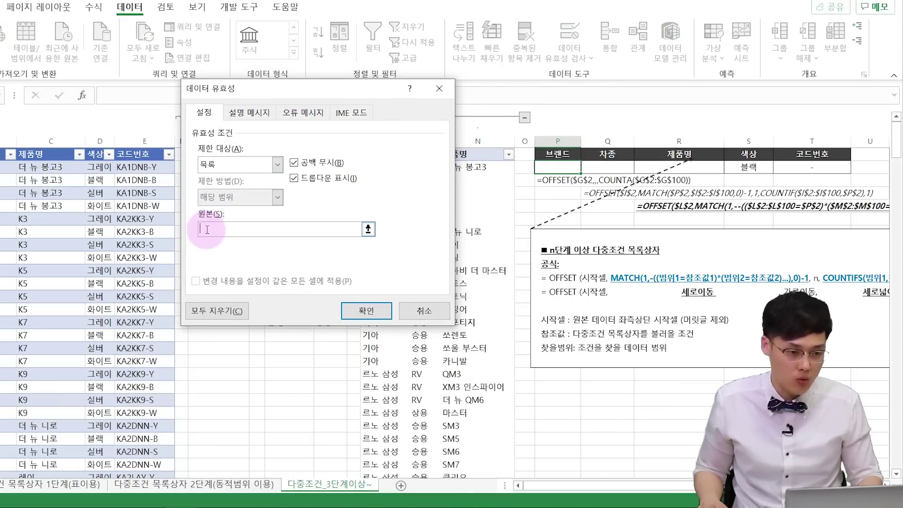
{"action": "key", "text": "F3"}
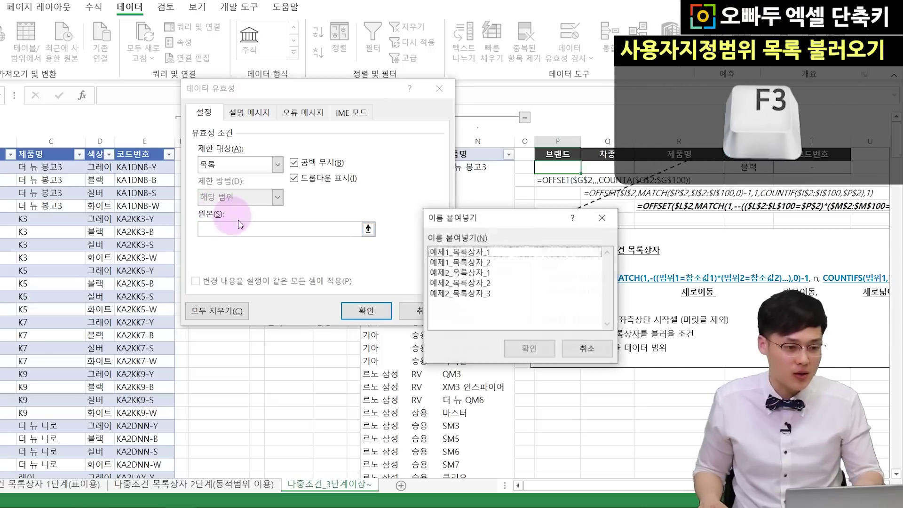
{"action": "left_click", "coordinate": [471, 273]}
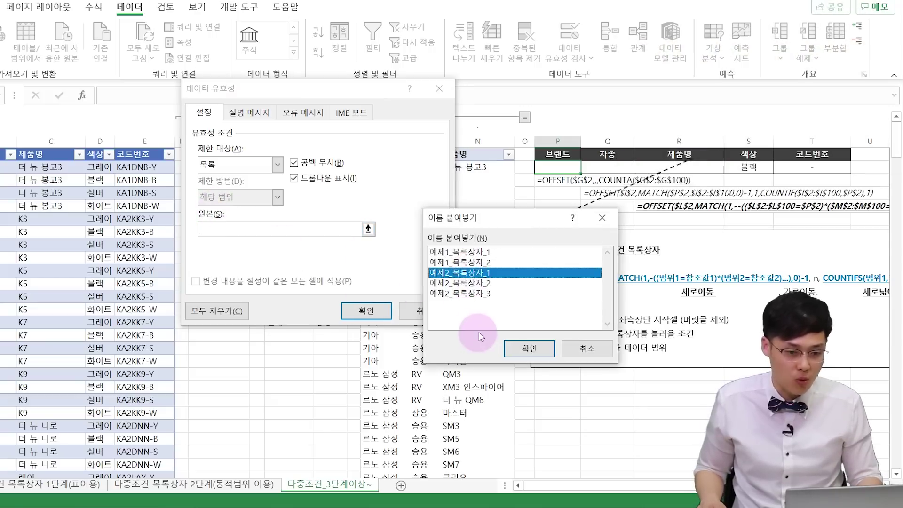
{"action": "left_click", "coordinate": [529, 347]}
{"action": "left_click", "coordinate": [366, 311]}
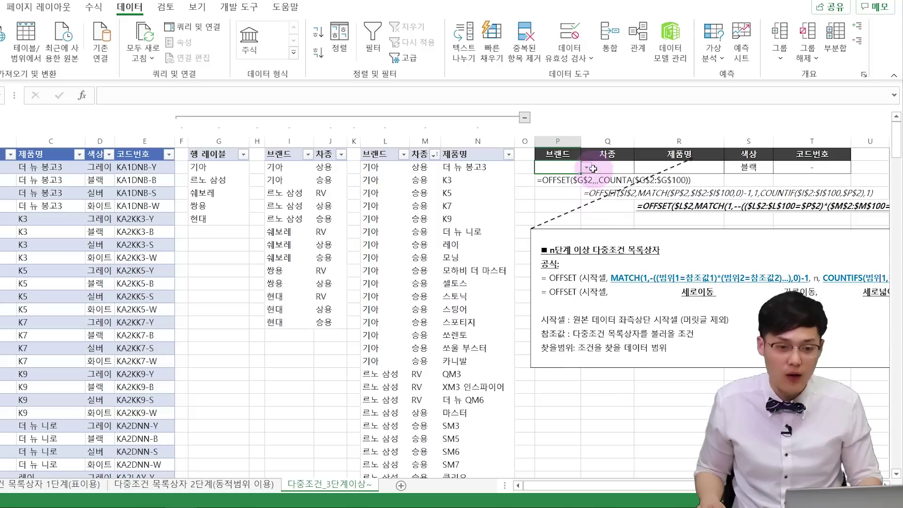
Add list-type data validation to the 차종 cell Q2 with the name 예제2_목록상자_2 as its source.
{"action": "left_click", "coordinate": [607, 167]}
{"action": "left_click", "coordinate": [555, 57]}
{"action": "left_click", "coordinate": [581, 70]}
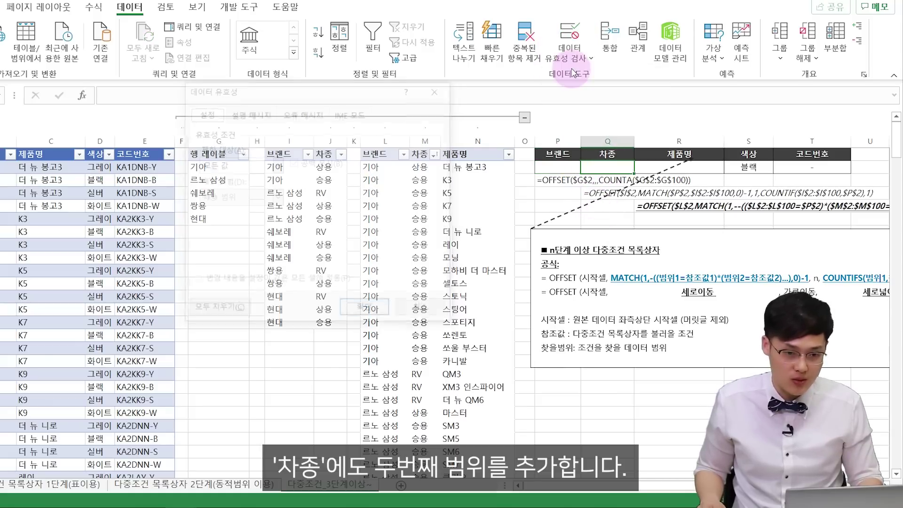
{"action": "left_click", "coordinate": [235, 164]}
{"action": "left_click", "coordinate": [225, 210]}
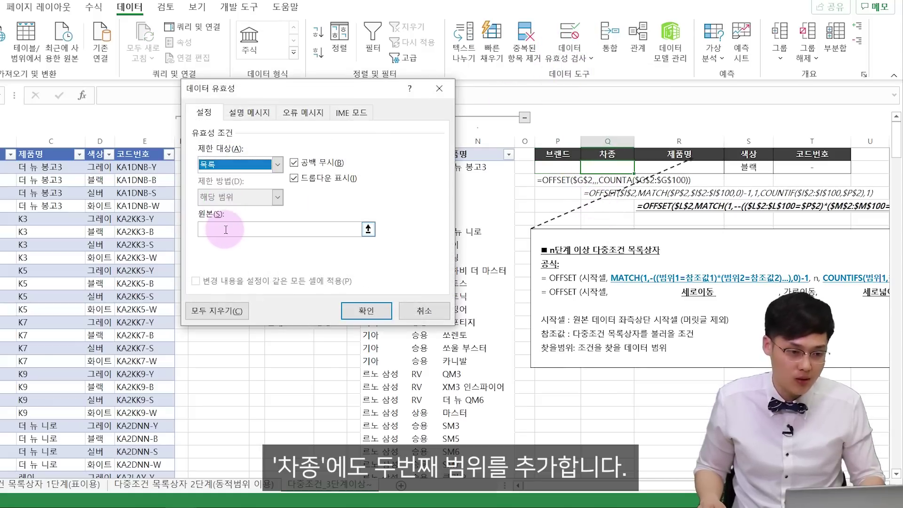
{"action": "left_click", "coordinate": [227, 229]}
{"action": "key", "text": "F3"}
{"action": "left_click", "coordinate": [282, 199]}
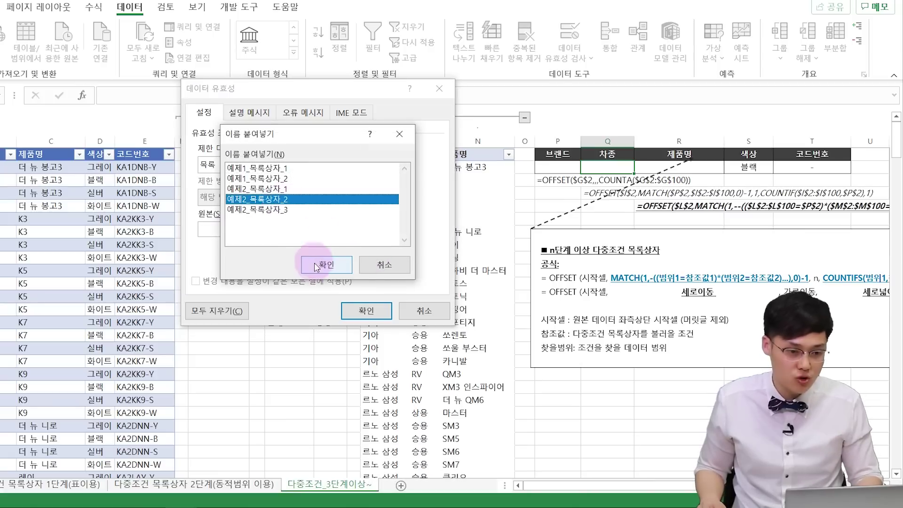
{"action": "left_click", "coordinate": [326, 264]}
{"action": "left_click", "coordinate": [365, 310]}
{"action": "left_click", "coordinate": [390, 285]}
Add list-type data validation to the 제품명 cell R2 with the name 예제2_목록상자_3 as its source.
{"action": "left_click", "coordinate": [707, 166]}
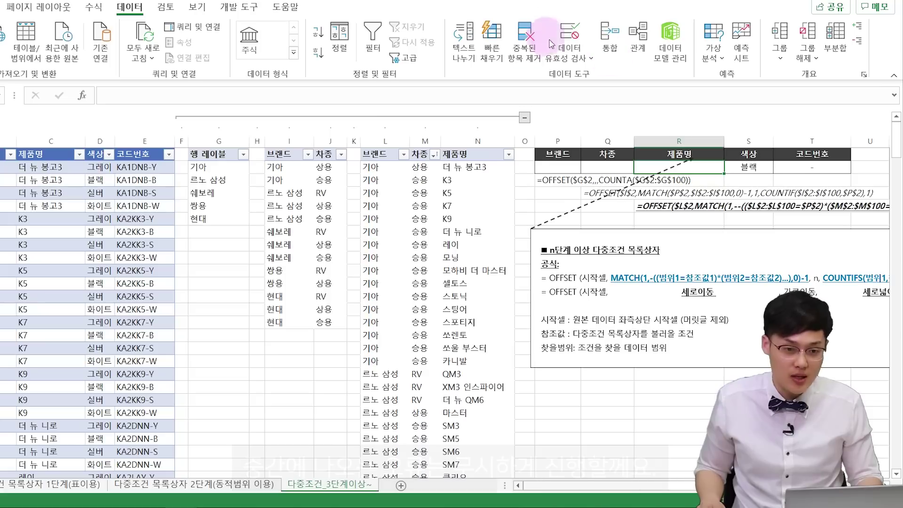
{"action": "left_click", "coordinate": [570, 53]}
{"action": "left_click", "coordinate": [580, 94]}
{"action": "left_click", "coordinate": [230, 165]}
{"action": "left_click", "coordinate": [225, 224]}
{"action": "left_click", "coordinate": [222, 229]}
{"action": "key", "text": "F3"}
{"action": "left_click", "coordinate": [273, 211]}
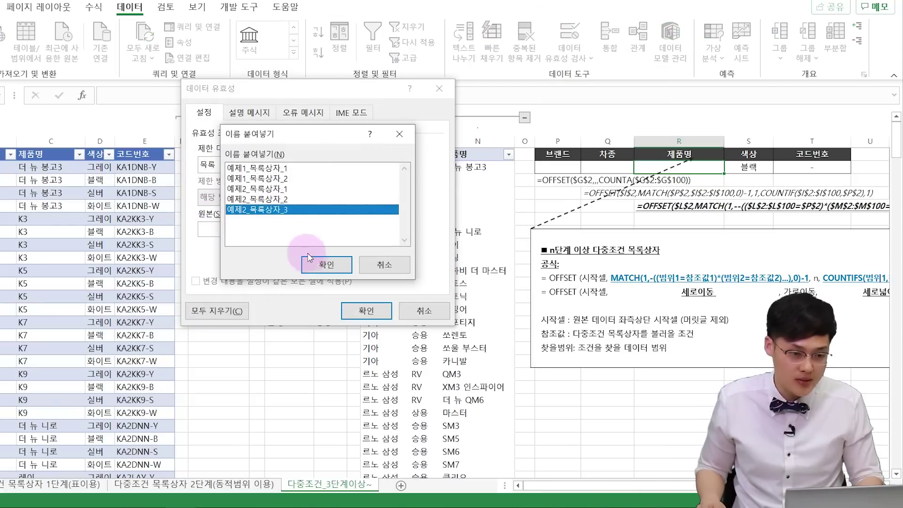
{"action": "left_click", "coordinate": [326, 264]}
{"action": "left_click", "coordinate": [367, 312]}
{"action": "left_click", "coordinate": [343, 282]}
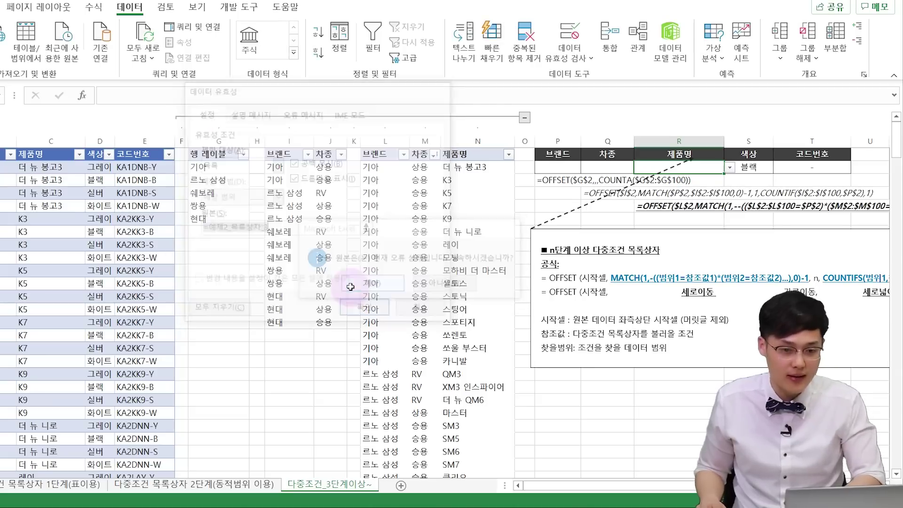
Choose 기아 as 브랜드, 상용 as 차종 and 더 뉴 봉고3 as 제품명 from the new drop-down lists.
{"action": "left_click", "coordinate": [559, 170]}
{"action": "key", "text": "alt+Down"}
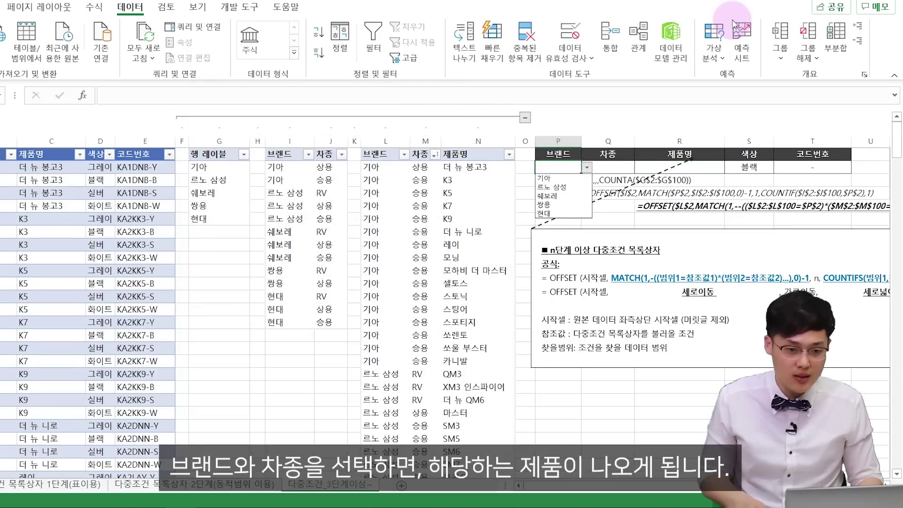
{"action": "key", "text": "Down"}
{"action": "key", "text": "Return"}
{"action": "key", "text": "Right"}
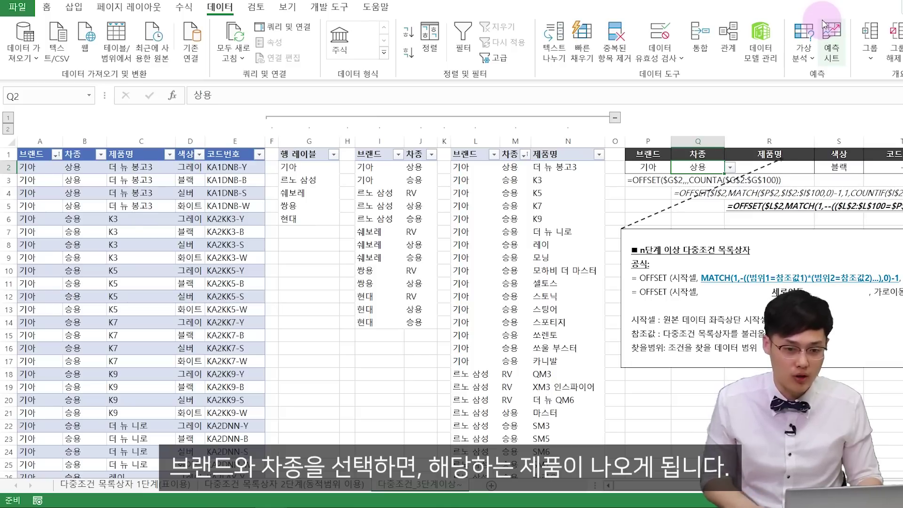
{"action": "key", "text": "Right"}
{"action": "key", "text": "alt+Down"}
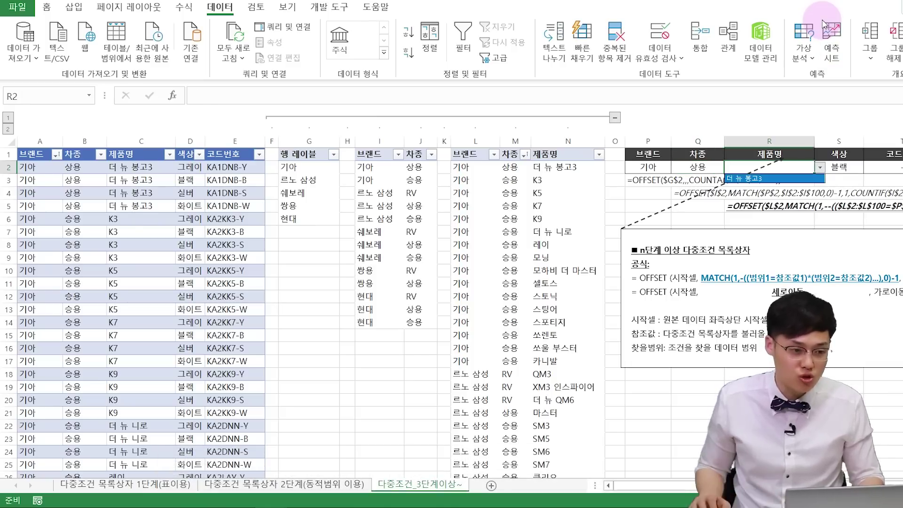
{"action": "key", "text": "Return"}
Select A2:E6, outline the MATCH and COUNTIFS parts of the n단계 formula note in blue, and clear the marks.
{"action": "left_click_drag", "start_coordinate": [33, 170], "coordinate": [221, 212]}
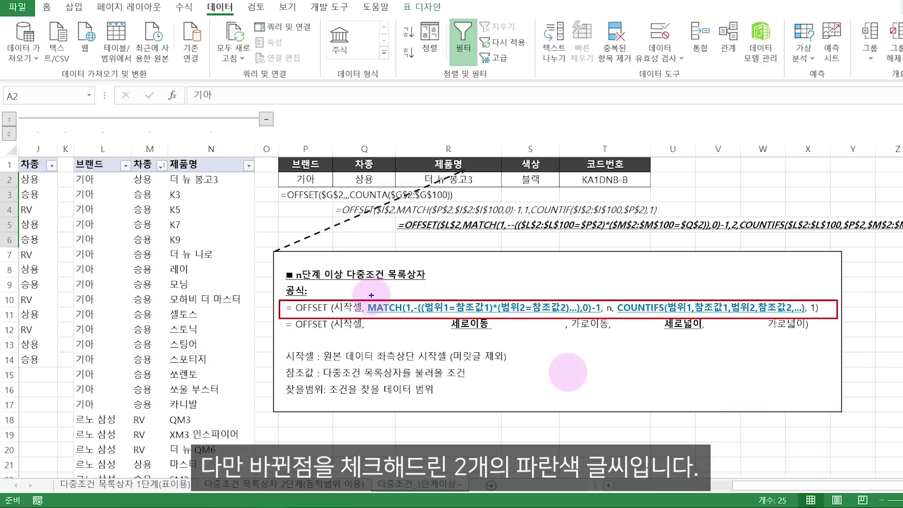
{"action": "mouse_move", "coordinate": [411, 312]}
{"action": "left_mouse_down"}
{"action": "mouse_move", "coordinate": [570, 333]}
{"action": "mouse_move", "coordinate": [595, 325]}
{"action": "left_mouse_up"}
{"action": "left_click_drag", "start_coordinate": [612, 294], "coordinate": [810, 319]}
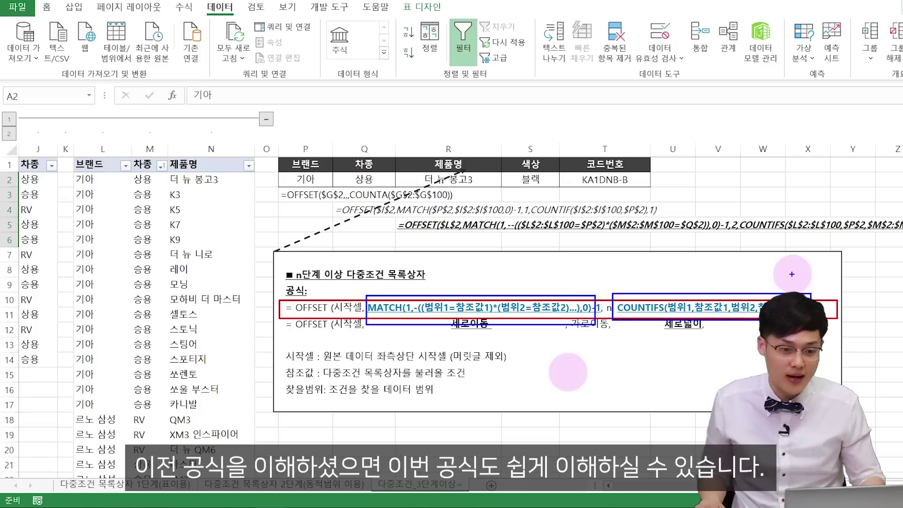
{"action": "key", "text": "Escape"}
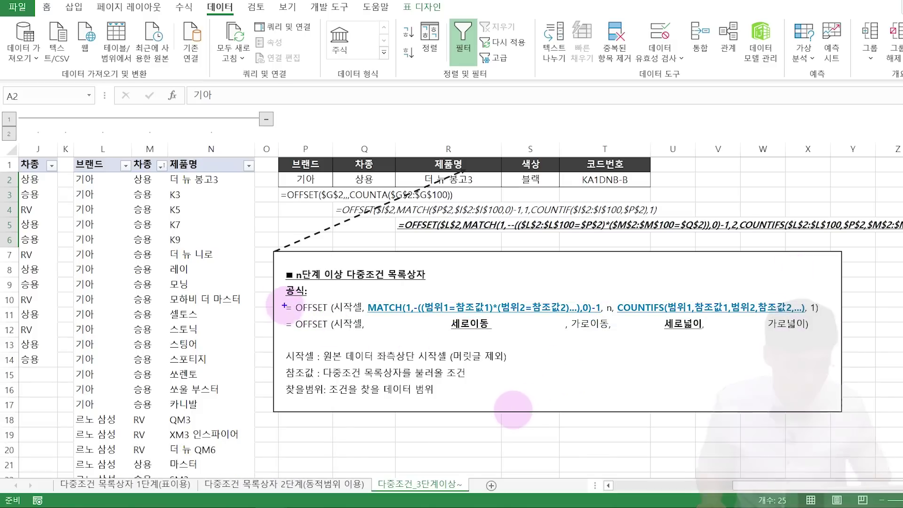
Outline in red the n단계 OFFSET formula, its start cell L2, and its MATCH argument for the vertical move.
{"action": "mouse_move", "coordinate": [280, 297]}
{"action": "left_mouse_down"}
{"action": "mouse_move", "coordinate": [646, 337]}
{"action": "mouse_move", "coordinate": [847, 322]}
{"action": "mouse_move", "coordinate": [830, 321]}
{"action": "left_mouse_up"}
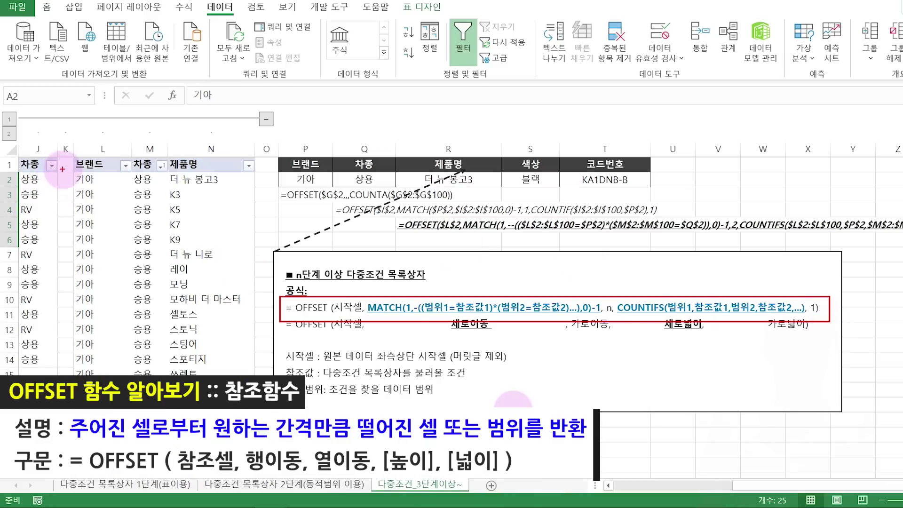
{"action": "left_click_drag", "start_coordinate": [75, 172], "coordinate": [130, 188]}
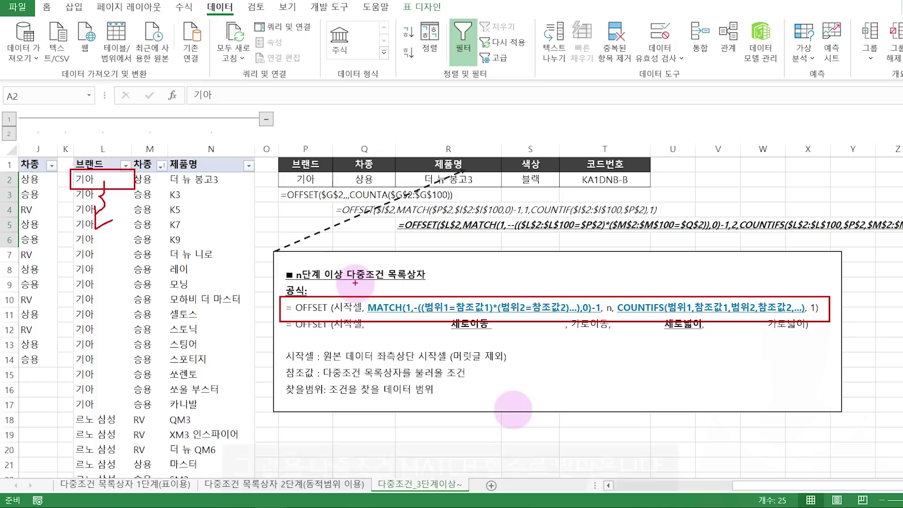
{"action": "mouse_move", "coordinate": [363, 288]}
{"action": "left_mouse_down"}
{"action": "mouse_move", "coordinate": [510, 335]}
{"action": "mouse_move", "coordinate": [601, 336]}
{"action": "left_mouse_up"}
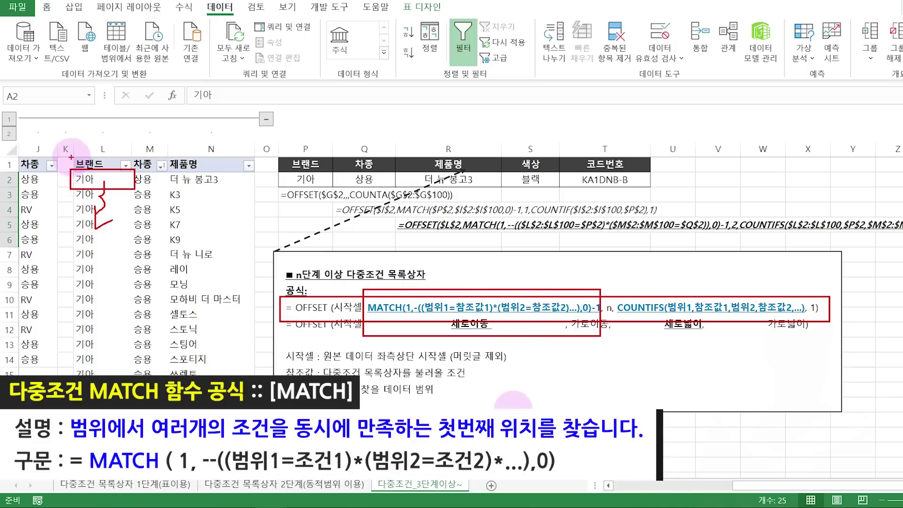
Outline the 브랜드 and 차종 helper columns with their criteria cells P2 and Q2, and annotate Q2 by hand.
{"action": "mouse_move", "coordinate": [70, 157]}
{"action": "left_mouse_down"}
{"action": "mouse_move", "coordinate": [109, 237]}
{"action": "mouse_move", "coordinate": [112, 357]}
{"action": "left_mouse_up"}
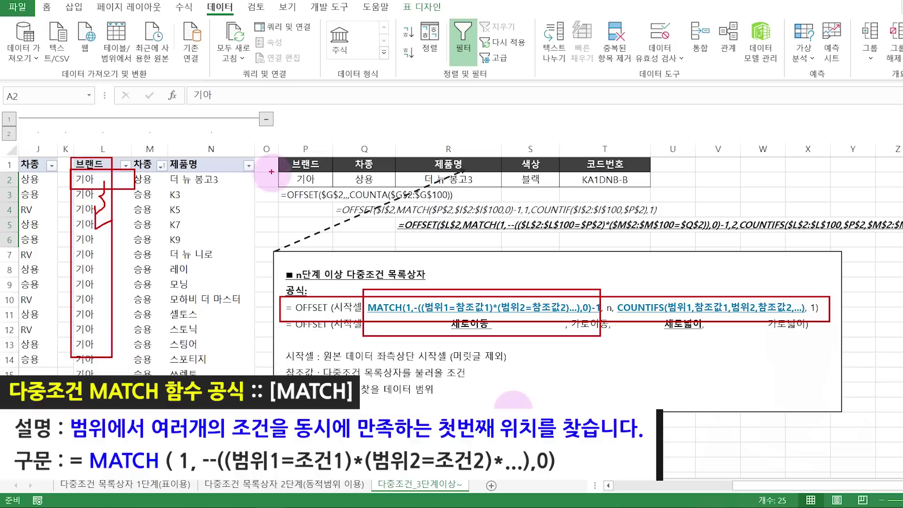
{"action": "left_click_drag", "start_coordinate": [273, 169], "coordinate": [331, 194]}
{"action": "left_click_drag", "start_coordinate": [117, 150], "coordinate": [162, 391]}
{"action": "mouse_move", "coordinate": [345, 172]}
{"action": "left_mouse_down"}
{"action": "mouse_move", "coordinate": [404, 207]}
{"action": "mouse_move", "coordinate": [401, 200]}
{"action": "left_mouse_up"}
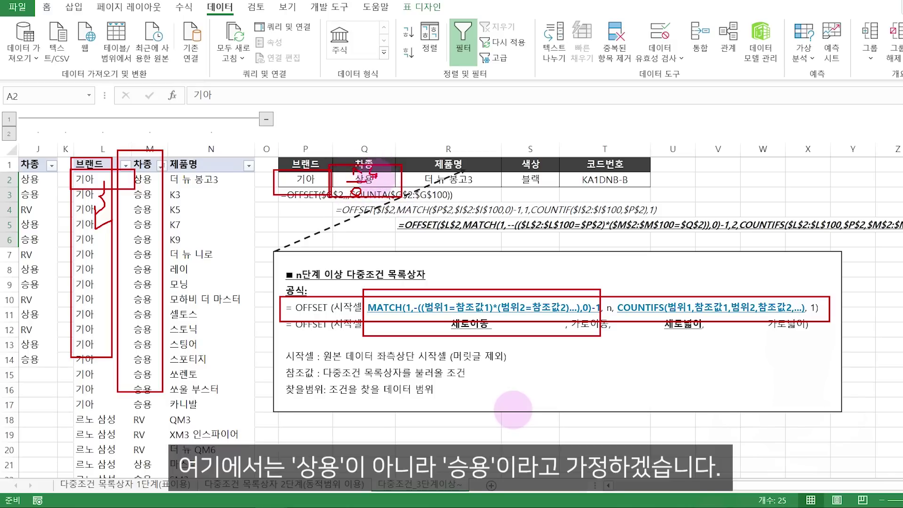
{"action": "left_click_drag", "start_coordinate": [376, 174], "coordinate": [391, 188]}
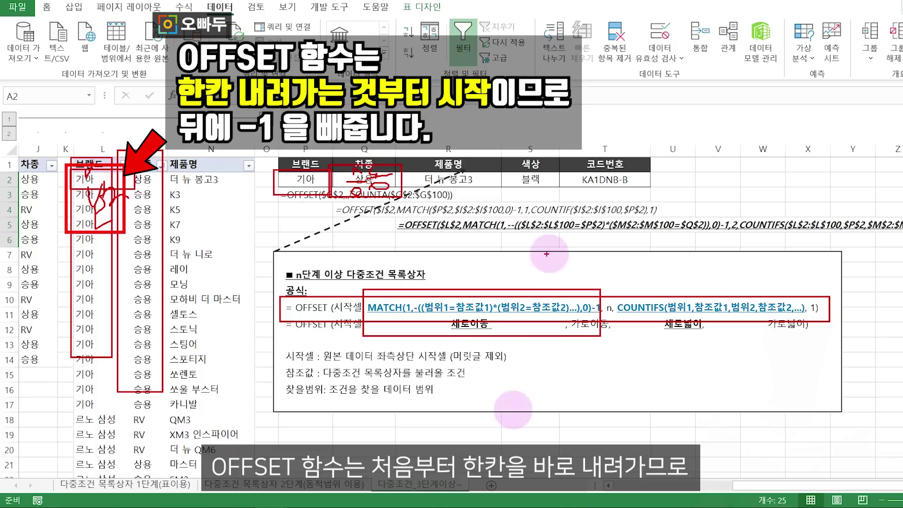
Box and strike through the -1 after MATCH in red, and outline the column offset 2 and its 제품명 target in blue.
{"action": "left_click_drag", "start_coordinate": [583, 299], "coordinate": [603, 314]}
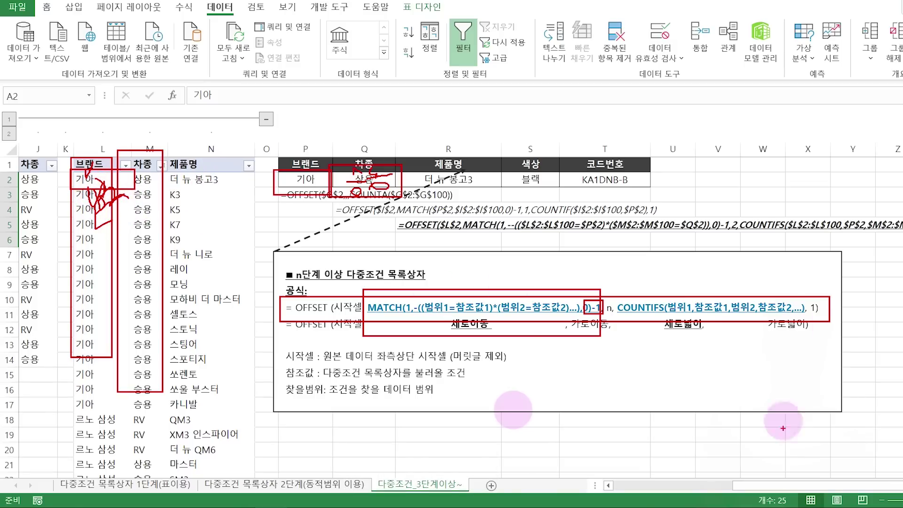
{"action": "left_click_drag", "start_coordinate": [617, 276], "coordinate": [586, 329]}
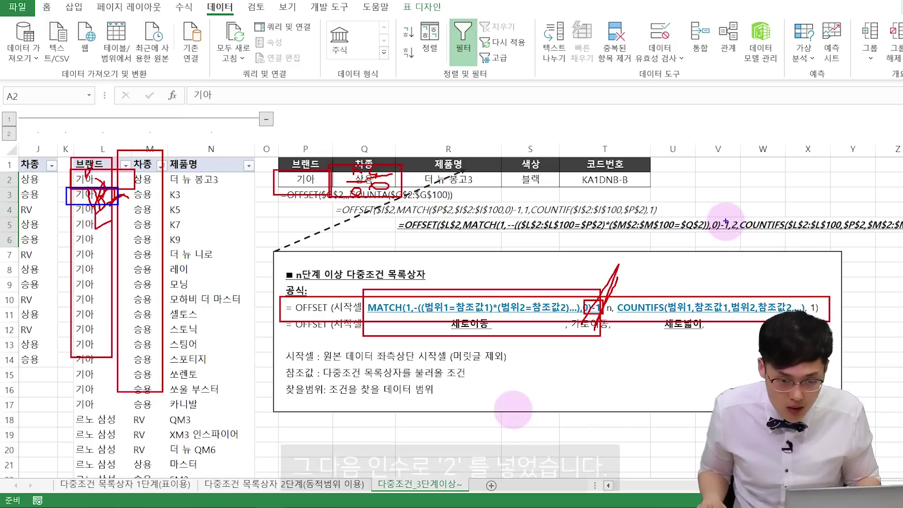
{"action": "left_click_drag", "start_coordinate": [726, 221], "coordinate": [746, 234]}
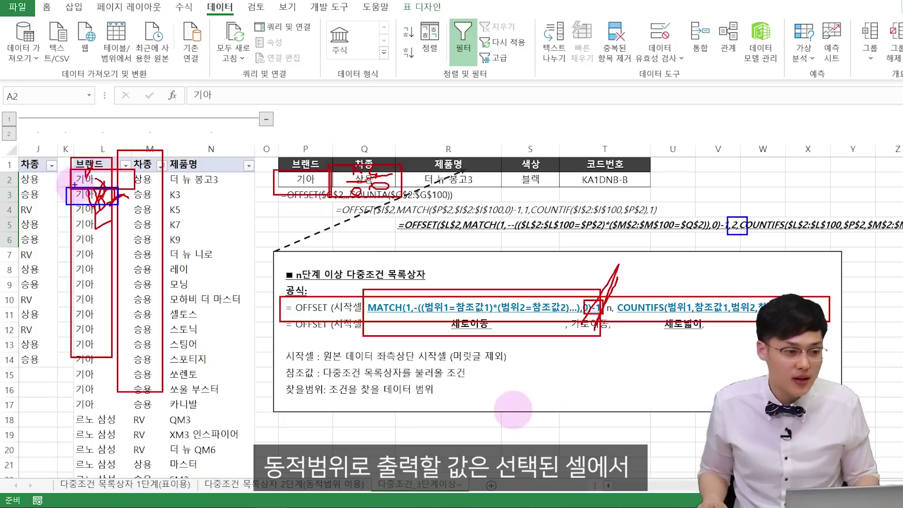
{"action": "left_click_drag", "start_coordinate": [101, 204], "coordinate": [130, 192]}
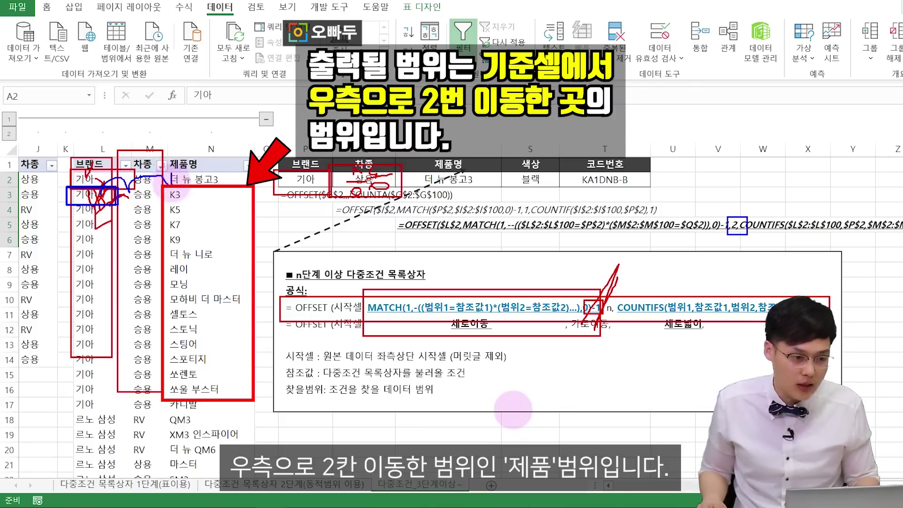
{"action": "mouse_move", "coordinate": [162, 186]}
{"action": "left_mouse_down"}
{"action": "mouse_move", "coordinate": [254, 272]}
{"action": "mouse_move", "coordinate": [253, 322]}
{"action": "left_mouse_up"}
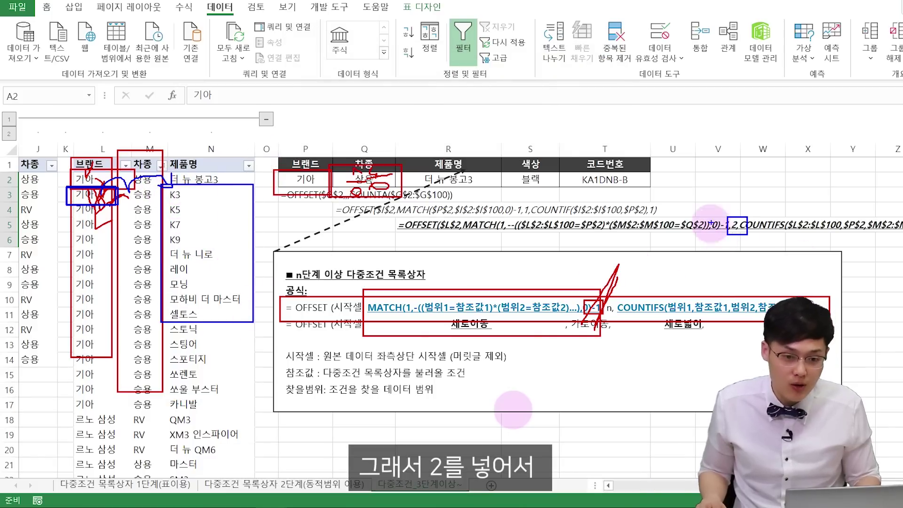
{"action": "left_click_drag", "start_coordinate": [724, 218], "coordinate": [747, 234]}
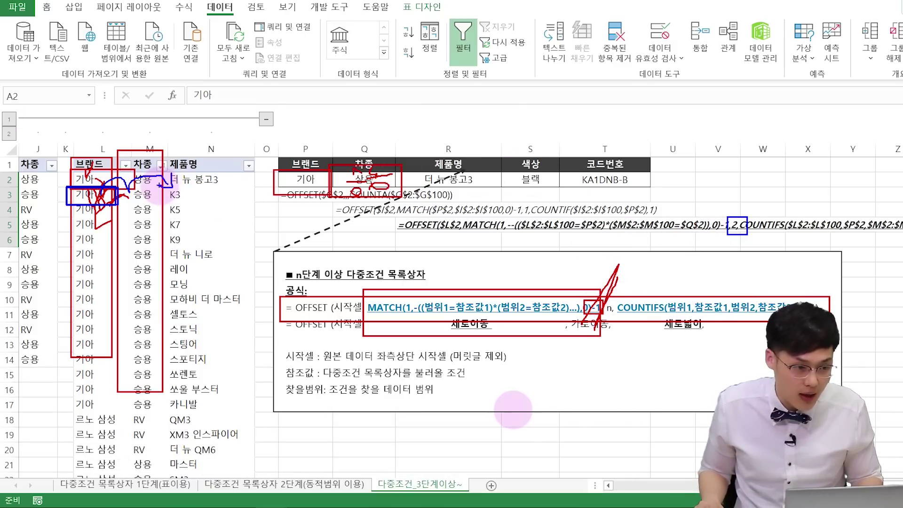
{"action": "mouse_move", "coordinate": [160, 188]}
{"action": "left_mouse_down"}
{"action": "mouse_move", "coordinate": [273, 202]}
{"action": "mouse_move", "coordinate": [259, 201]}
{"action": "left_mouse_up"}
Outline in blue the COUNTIFS part of the note, the 브랜드 and 차종 helper columns, their criteria cells, and the 제품명 range.
{"action": "mouse_move", "coordinate": [609, 293]}
{"action": "left_mouse_down"}
{"action": "mouse_move", "coordinate": [710, 322]}
{"action": "mouse_move", "coordinate": [814, 327]}
{"action": "left_mouse_up"}
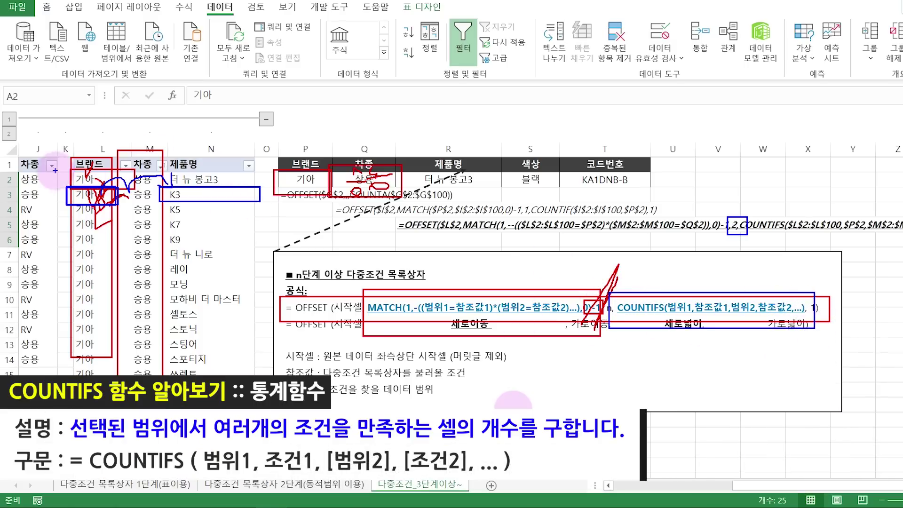
{"action": "left_click_drag", "start_coordinate": [67, 143], "coordinate": [108, 404]}
{"action": "left_click_drag", "start_coordinate": [259, 157], "coordinate": [316, 197]}
{"action": "mouse_move", "coordinate": [112, 132]}
{"action": "left_mouse_down"}
{"action": "mouse_move", "coordinate": [141, 226]}
{"action": "mouse_move", "coordinate": [152, 459]}
{"action": "left_mouse_up"}
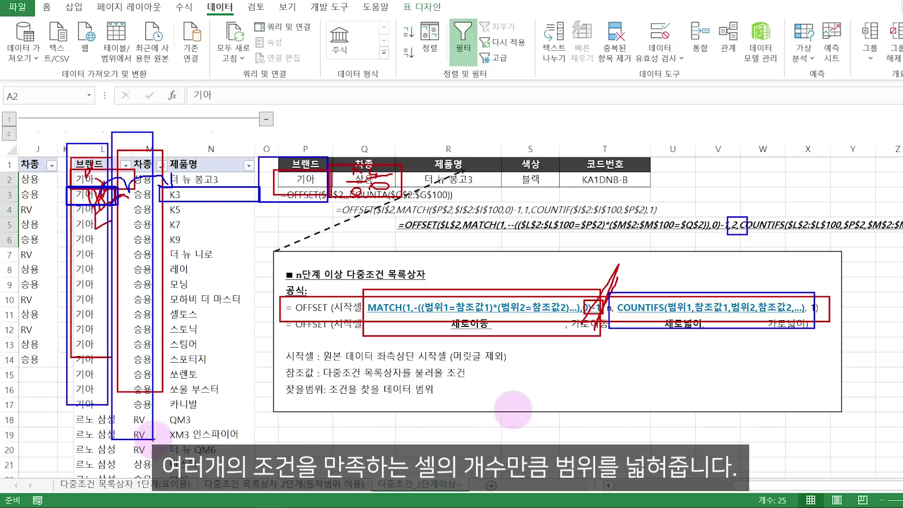
{"action": "left_click_drag", "start_coordinate": [352, 185], "coordinate": [380, 212]}
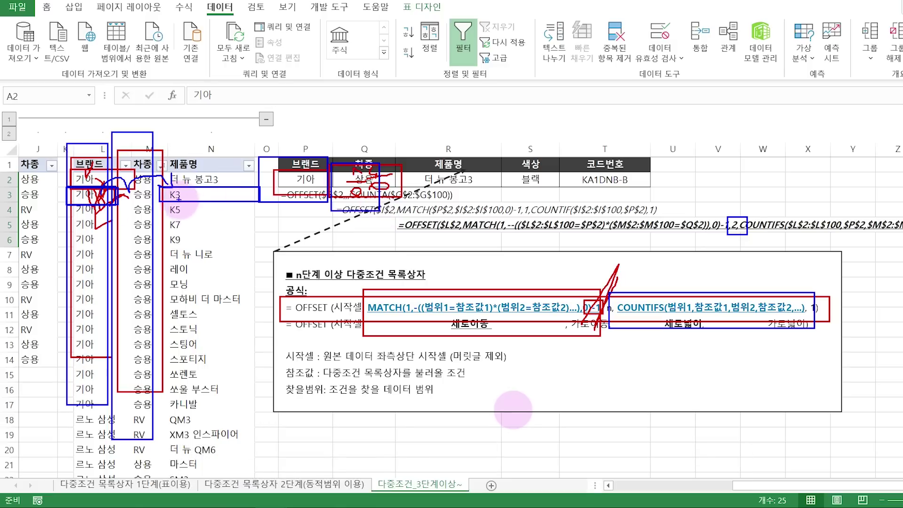
{"action": "mouse_move", "coordinate": [160, 182]}
{"action": "left_mouse_down"}
{"action": "mouse_move", "coordinate": [218, 278]}
{"action": "mouse_move", "coordinate": [254, 407]}
{"action": "left_mouse_up"}
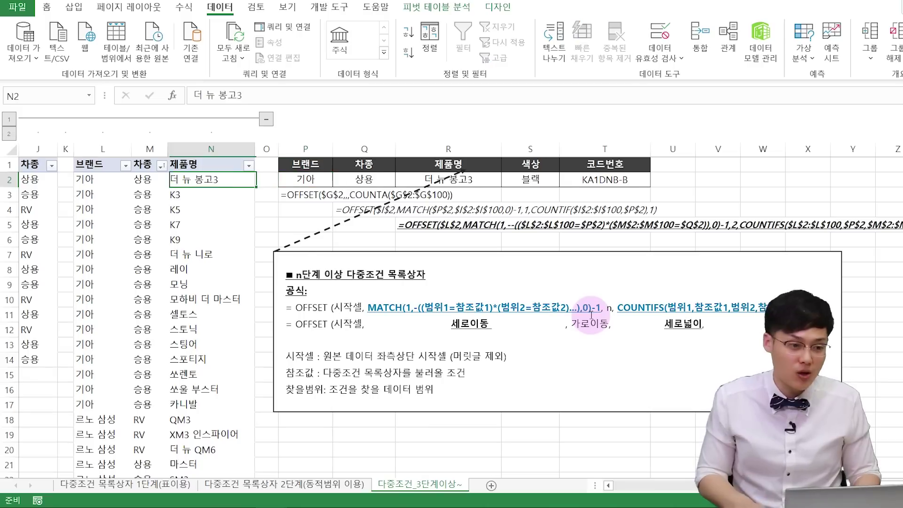
Add a record below the last row of the source table: 오빠두, 스포츠카, 부메랑, 화이트, OPD1.
{"action": "key", "text": "Left"}
{"action": "key", "text": "Left"}
{"action": "key", "text": "Left"}
{"action": "key", "text": "Left"}
{"action": "key", "text": "Left"}
{"action": "key", "text": "Left"}
{"action": "key", "text": "Left"}
{"action": "key", "text": "Left"}
{"action": "key", "text": "Left"}
{"action": "key", "text": "Left"}
{"action": "key", "text": "Left"}
{"action": "key", "text": "Left"}
{"action": "key", "text": "Left"}
{"action": "key", "text": "ctrl+Down"}
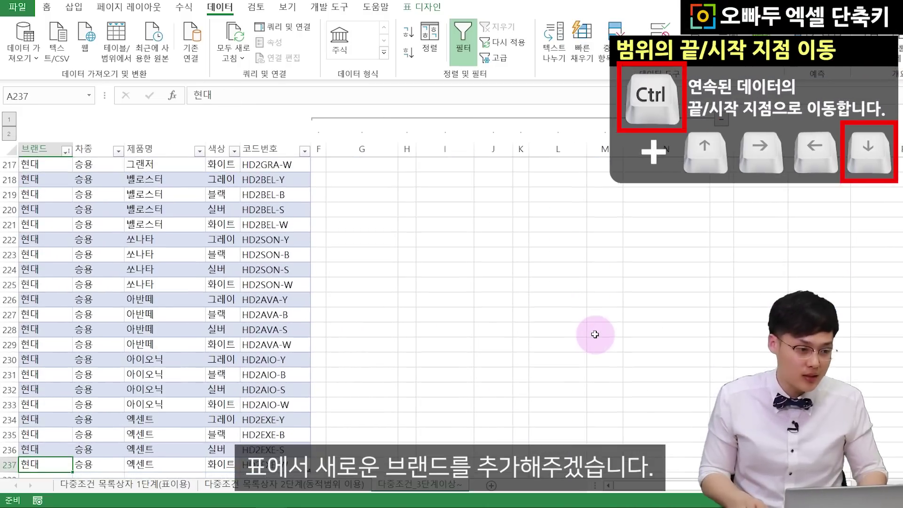
{"action": "key", "text": "Down"}
{"action": "type", "text": "오빠두"}
{"action": "key", "text": "Tab"}
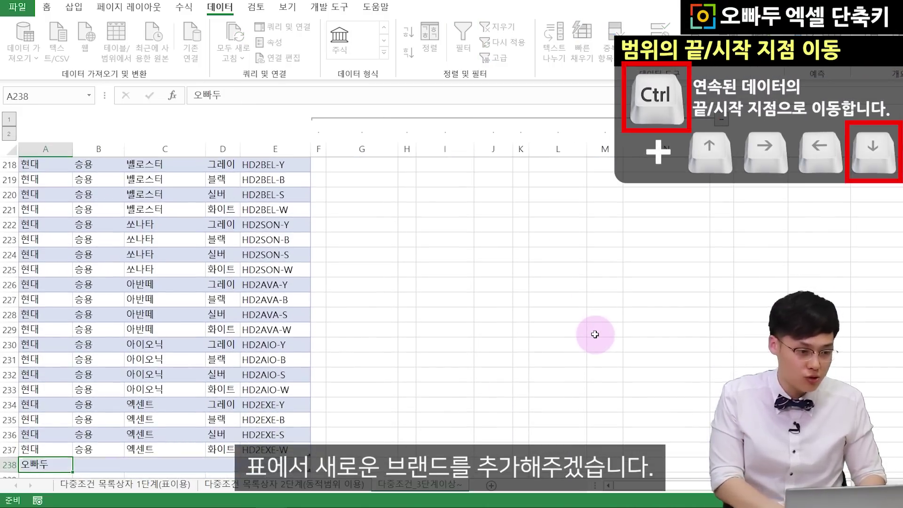
{"action": "type", "text": "스포츠카"}
{"action": "key", "text": "Tab"}
{"action": "type", "text": "부메랑"}
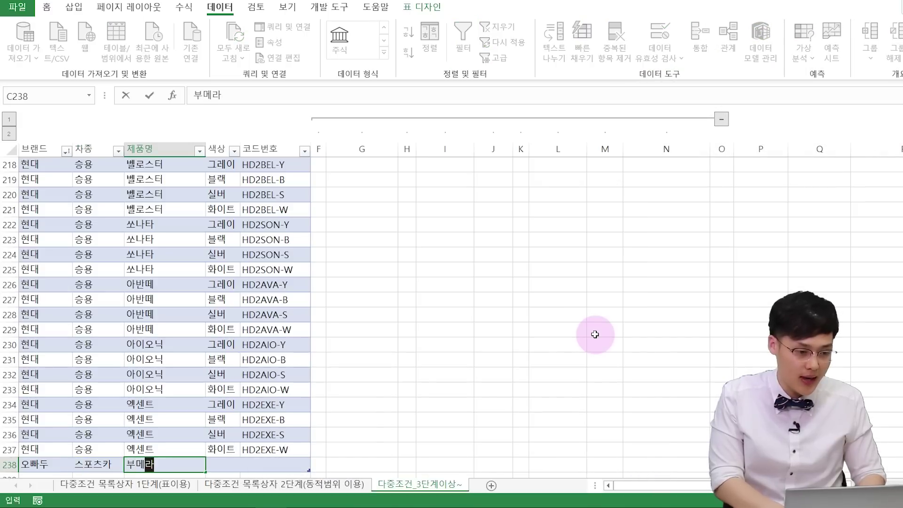
{"action": "key", "text": "Tab"}
{"action": "type", "text": "화이트"}
{"action": "key", "text": "Tab"}
{"action": "type", "text": "OP"}
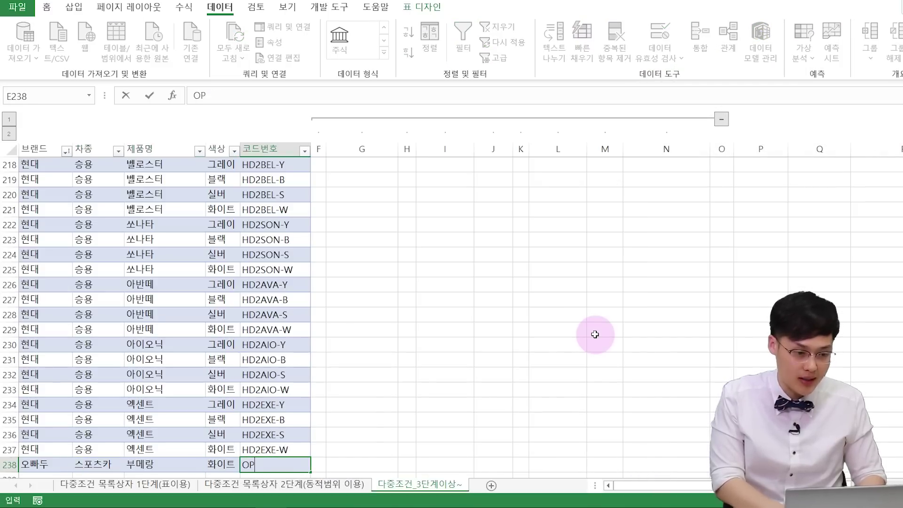
{"action": "type", "text": "D1"}
{"action": "key", "text": "Return"}
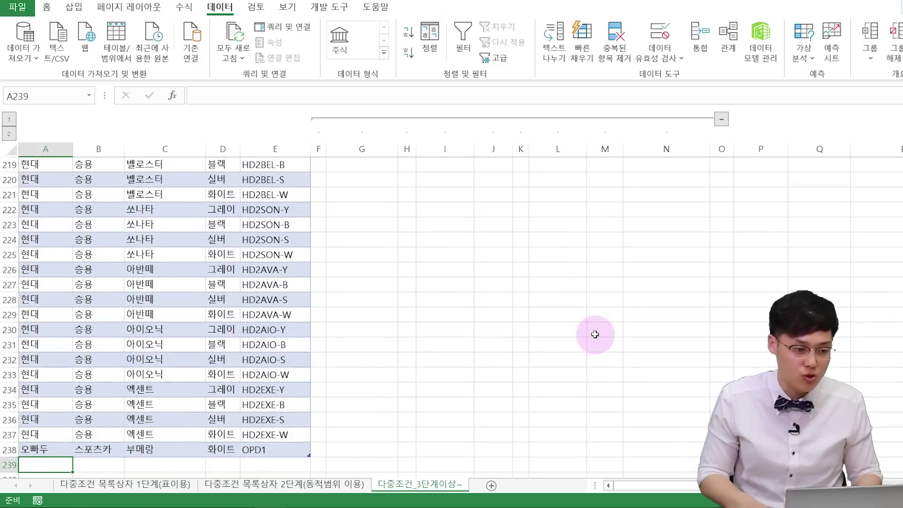
Collapse the grouped helper columns and check the 브랜드 drop-down list in P2 for the new brand, choosing 기아 again.
{"action": "key", "text": "ctrl+Home"}
{"action": "left_click", "coordinate": [721, 119]}
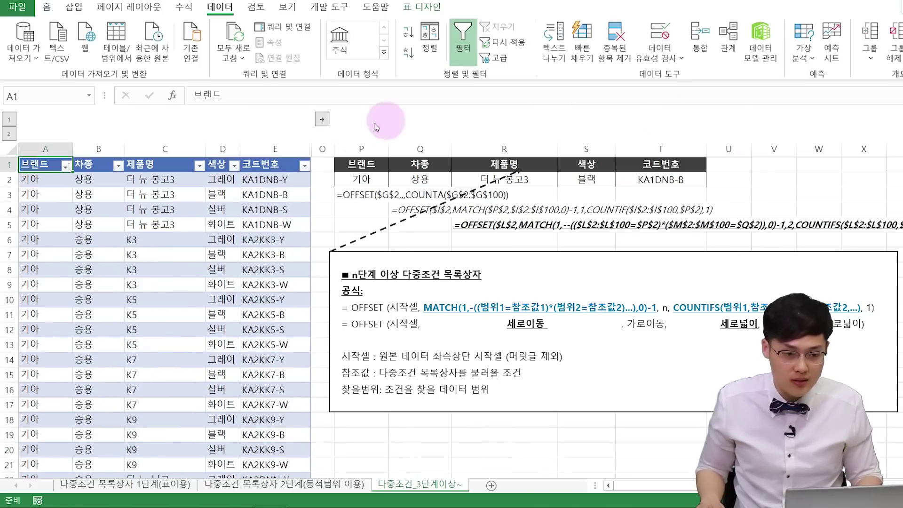
{"action": "left_click", "coordinate": [361, 180]}
{"action": "left_click", "coordinate": [394, 180]}
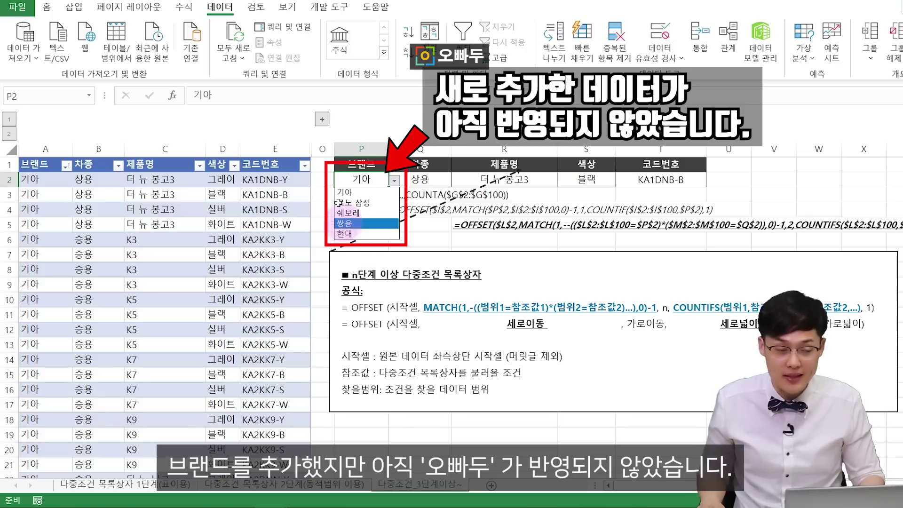
{"action": "left_click", "coordinate": [346, 193]}
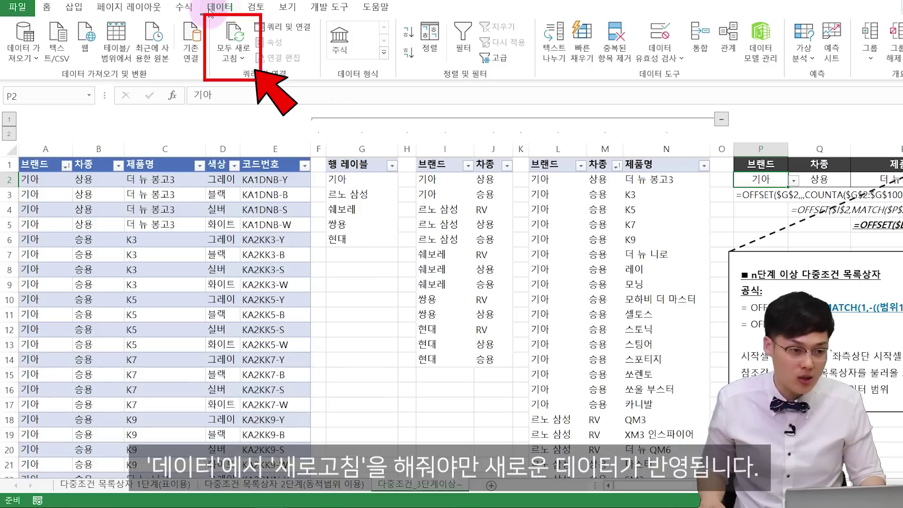
Refresh all pivot tables, and check the 브랜드 drop-down list in P2 for 오빠두 without choosing an entry.
{"action": "left_click", "coordinate": [229, 30]}
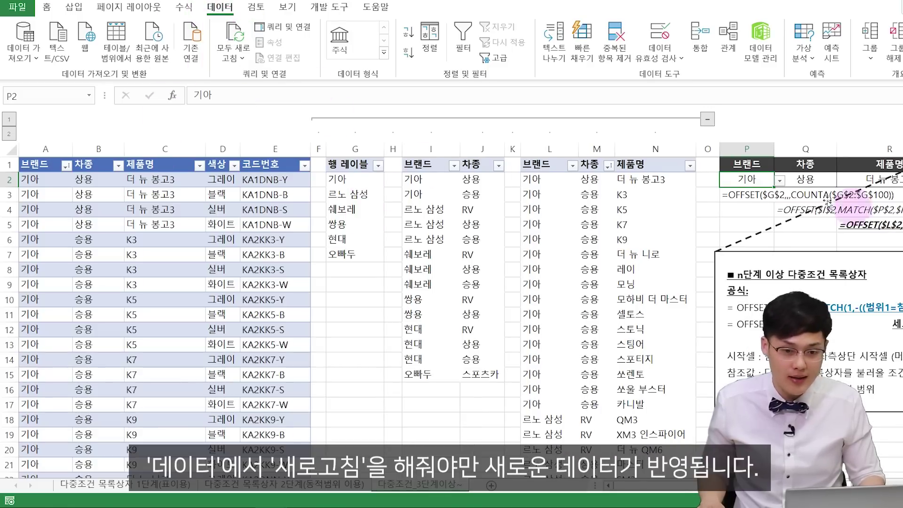
{"action": "left_click", "coordinate": [790, 183]}
{"action": "left_click", "coordinate": [766, 180]}
{"action": "left_click", "coordinate": [779, 180]}
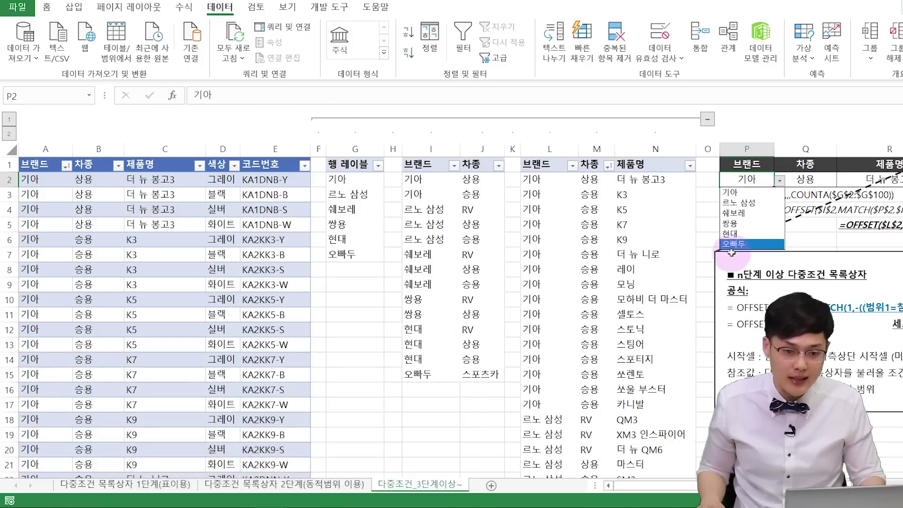
{"action": "key", "text": "Escape"}
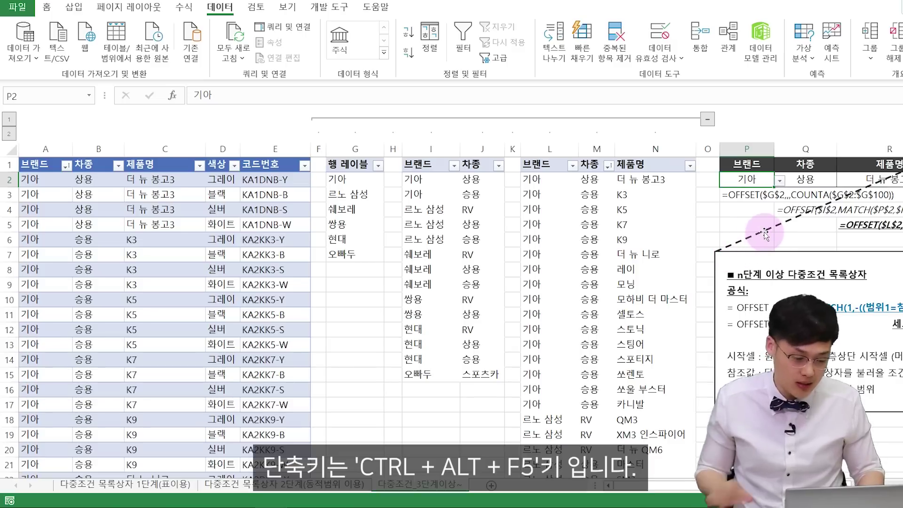
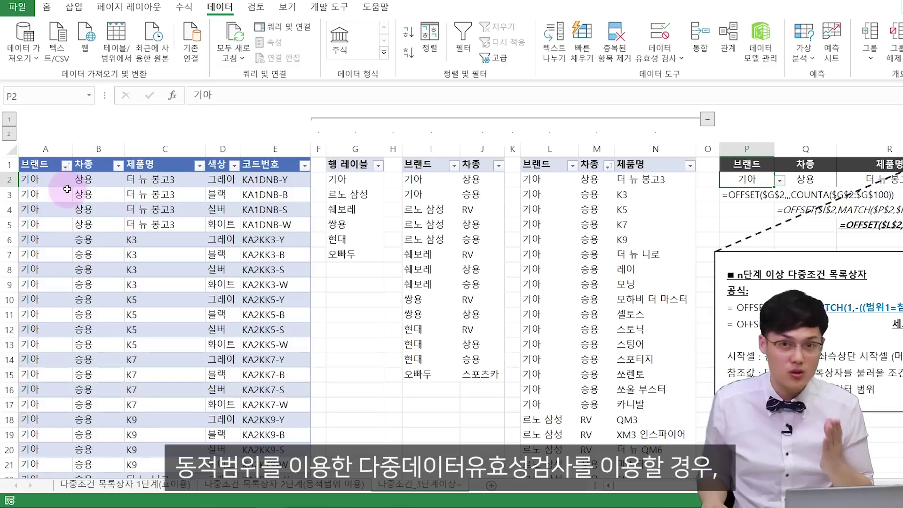
Examine how 기아 records are grouped in the third helper table by selecting its 상용 row and the 승용 rows L3:N17.
{"action": "left_click", "coordinate": [557, 181]}
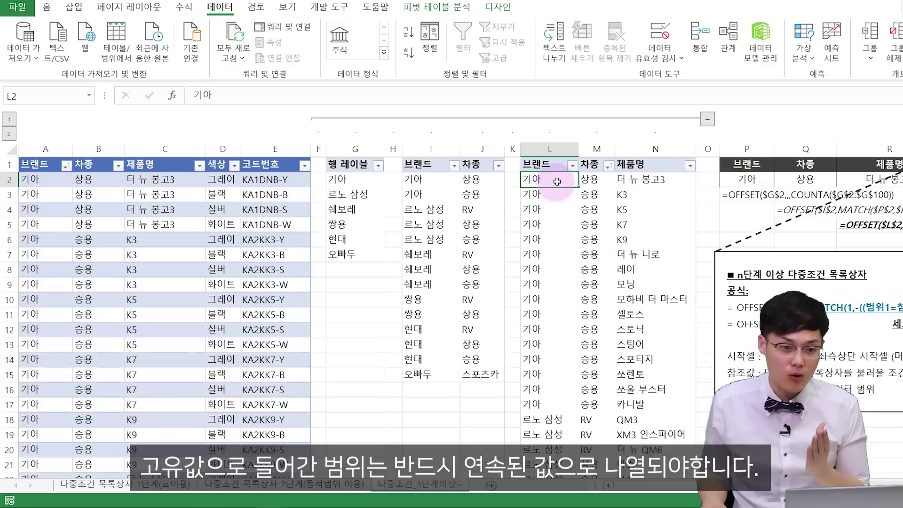
{"action": "left_click_drag", "start_coordinate": [601, 181], "coordinate": [635, 182]}
{"action": "left_click_drag", "start_coordinate": [559, 198], "coordinate": [622, 403]}
{"action": "scroll", "coordinate": [622, 392], "scroll_direction": "down", "scroll_amount": 1}
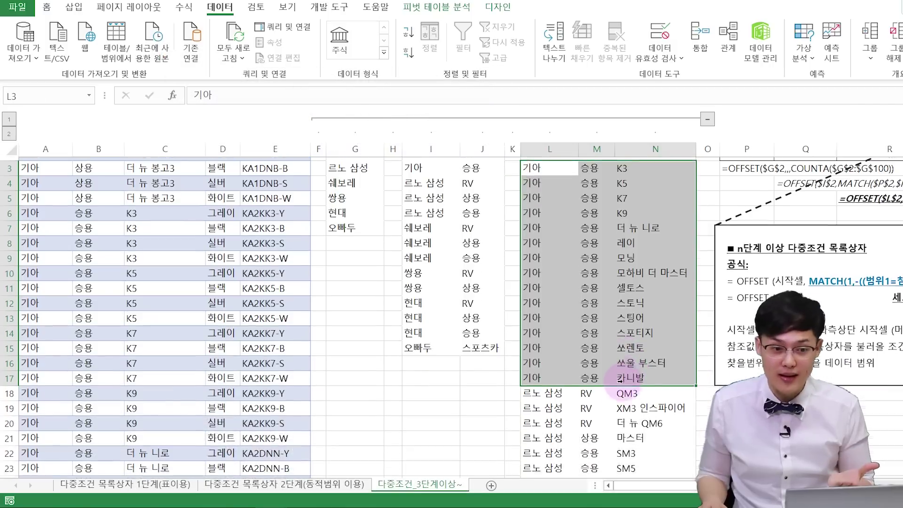
{"action": "scroll", "coordinate": [596, 310], "scroll_direction": "up", "scroll_amount": 1}
{"action": "left_click_drag", "start_coordinate": [538, 193], "coordinate": [633, 404]}
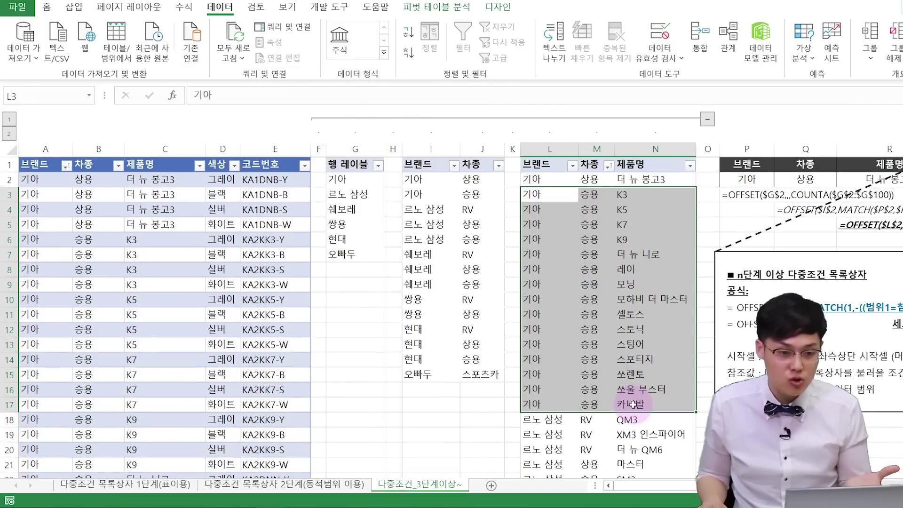
{"action": "scroll", "coordinate": [636, 379], "scroll_direction": "down", "scroll_amount": 2}
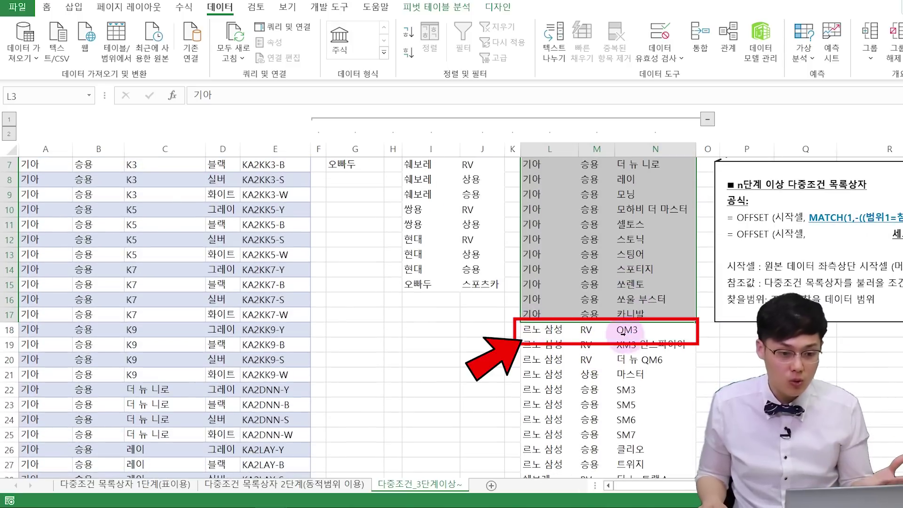
{"action": "scroll", "coordinate": [605, 221], "scroll_direction": "up", "scroll_amount": 2}
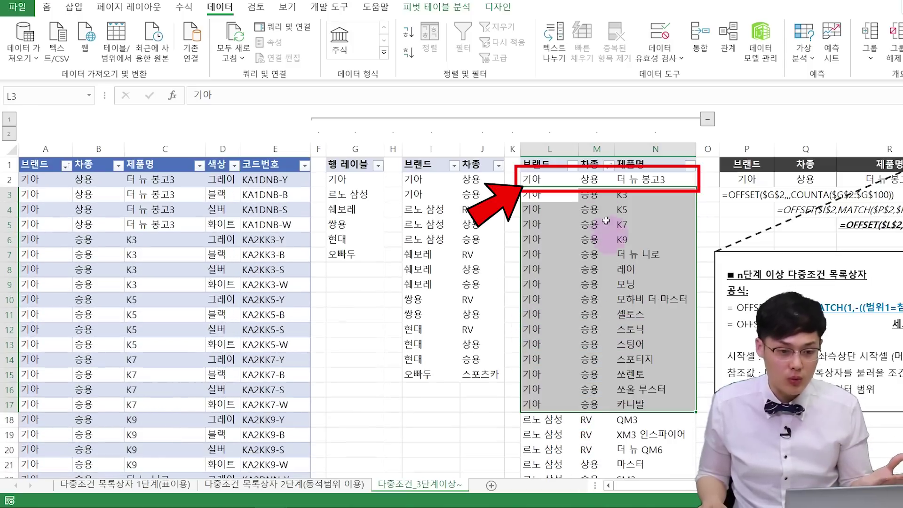
Select the 르노 삼성 rows starting at L18 in the third helper table to examine the next consecutive brand block.
{"action": "left_click", "coordinate": [534, 314]}
{"action": "scroll", "coordinate": [601, 325], "scroll_direction": "down", "scroll_amount": 3}
{"action": "left_click", "coordinate": [537, 340]}
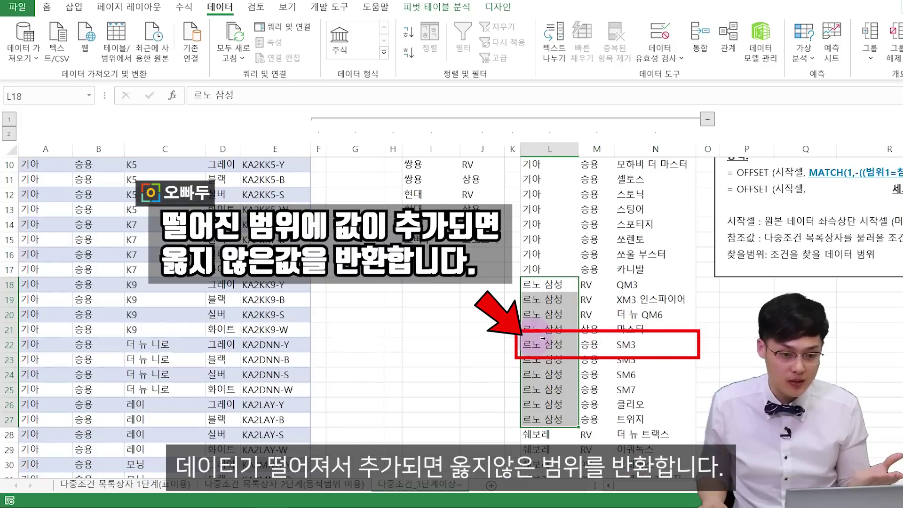
{"action": "scroll", "coordinate": [634, 336], "scroll_direction": "up", "scroll_amount": 3}
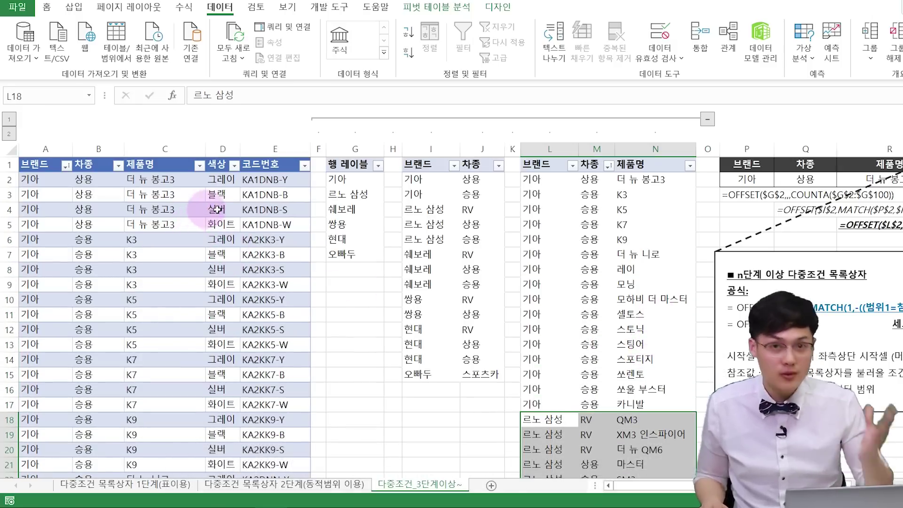
Add another record at the end of the source table: 기아, 승용, 예제1, 화이트, ABC.
{"action": "left_click", "coordinate": [148, 315]}
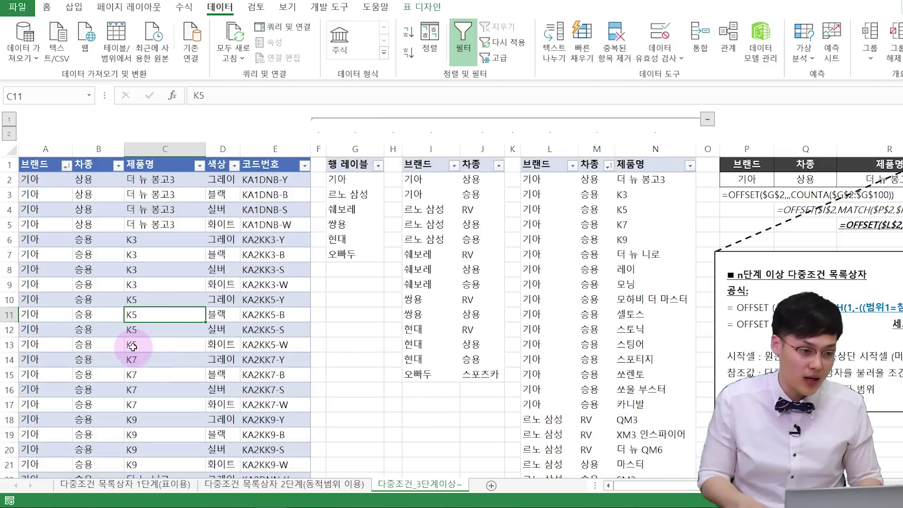
{"action": "key", "text": "ctrl+Left"}
{"action": "key", "text": "ctrl+Down"}
{"action": "key", "text": "Down"}
{"action": "type", "text": "RL"}
{"action": "type", "text": "기아"}
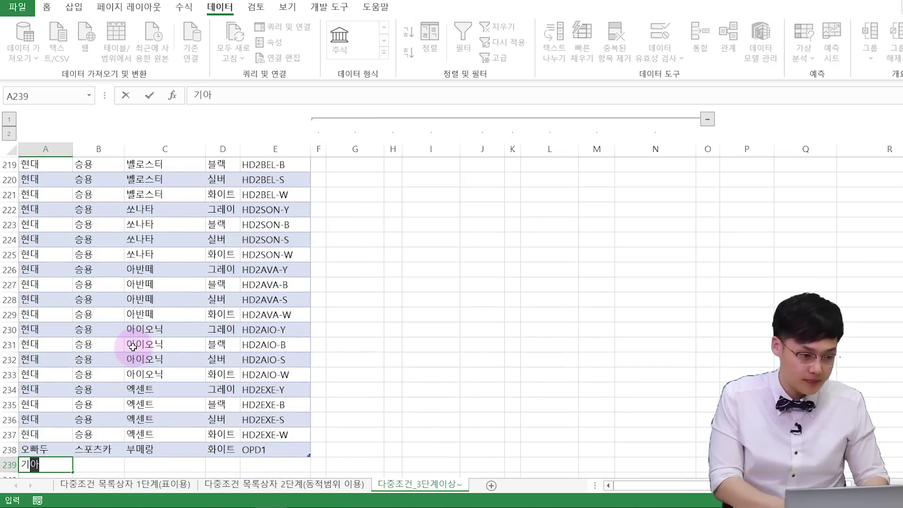
{"action": "key", "text": "Tab"}
{"action": "type", "text": "승용"}
{"action": "key", "text": "Tab"}
{"action": "type", "text": "예제1"}
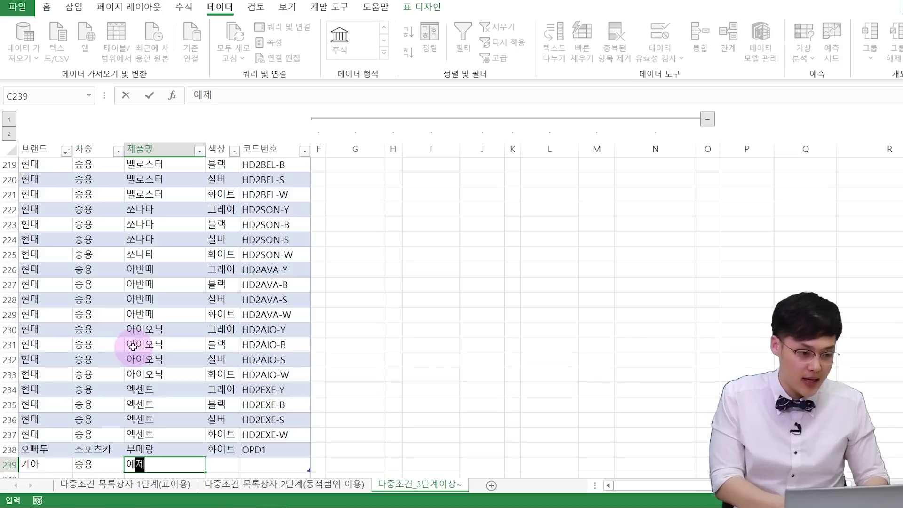
{"action": "key", "text": "Tab"}
{"action": "type", "text": "화이트"}
{"action": "key", "text": "Tab"}
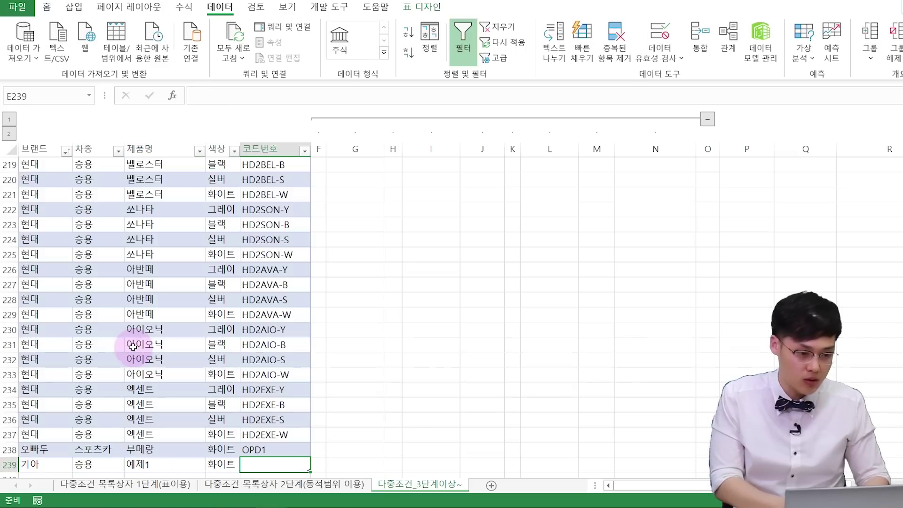
{"action": "type", "text": "ABC"}
{"action": "key", "text": "Return"}
Examine where the added 기아 record sits in the source table compared with the brand's other rows.
{"action": "scroll", "coordinate": [120, 319], "scroll_direction": "up", "scroll_amount": 6}
{"action": "scroll", "coordinate": [52, 249], "scroll_direction": "up", "scroll_amount": 17}
{"action": "scroll", "coordinate": [52, 287], "scroll_direction": "down", "scroll_amount": 20}
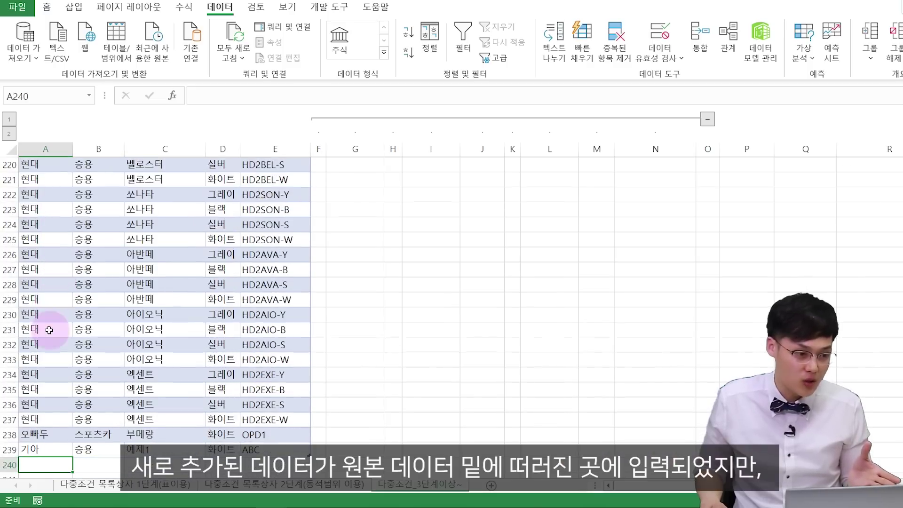
{"action": "scroll", "coordinate": [47, 334], "scroll_direction": "down", "scroll_amount": 3}
{"action": "left_click_drag", "start_coordinate": [37, 315], "coordinate": [235, 275]}
{"action": "left_click", "coordinate": [257, 256]}
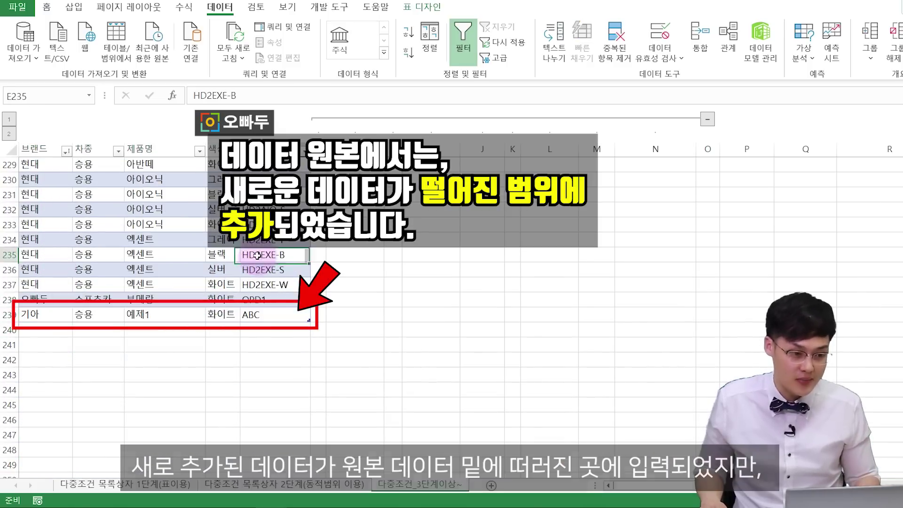
Refresh all data and examine where the added 기아 record 예제1 is placed in the third helper table versus the source table.
{"action": "scroll", "coordinate": [196, 266], "scroll_direction": "up", "scroll_amount": 20}
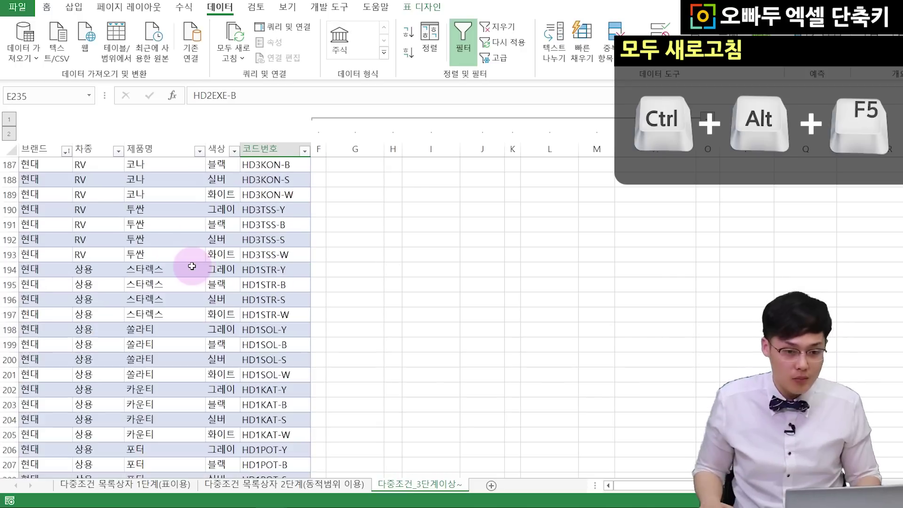
{"action": "scroll", "coordinate": [658, 358], "scroll_direction": "up", "scroll_amount": 20}
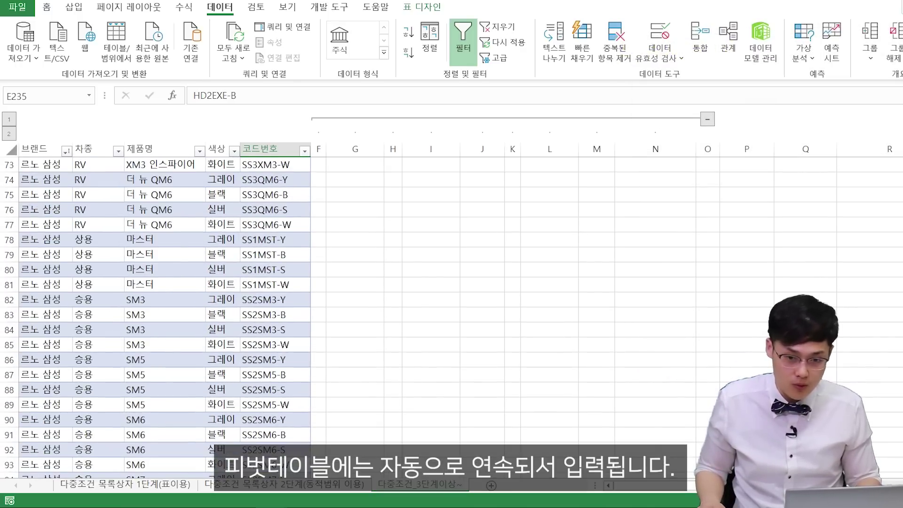
{"action": "left_click", "coordinate": [526, 175]}
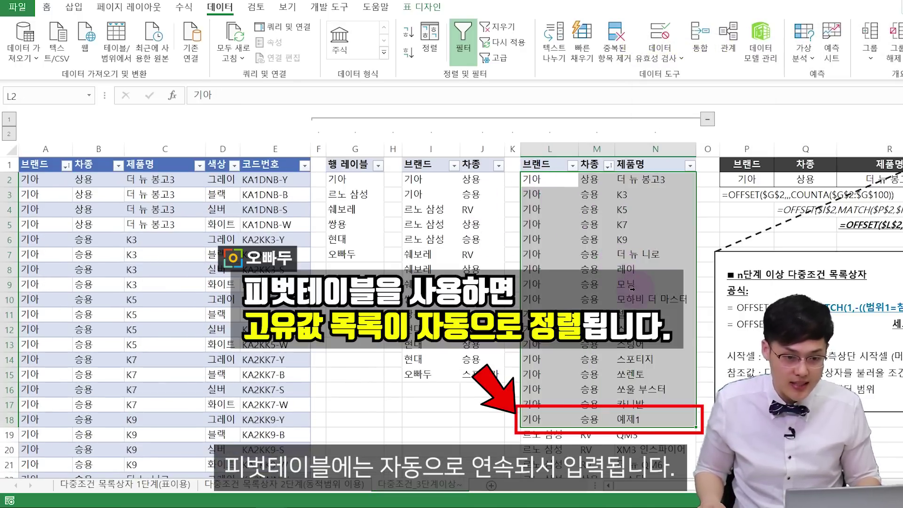
{"action": "left_click", "coordinate": [628, 343]}
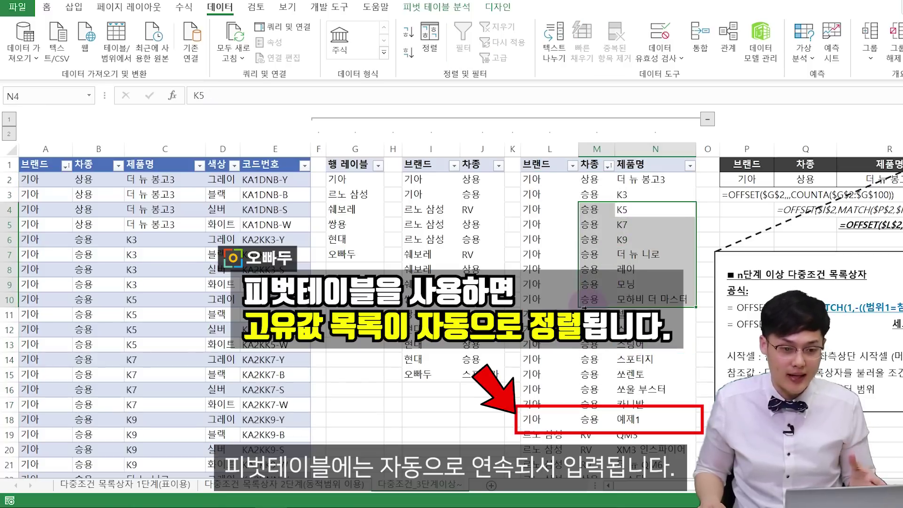
{"action": "left_click", "coordinate": [546, 359]}
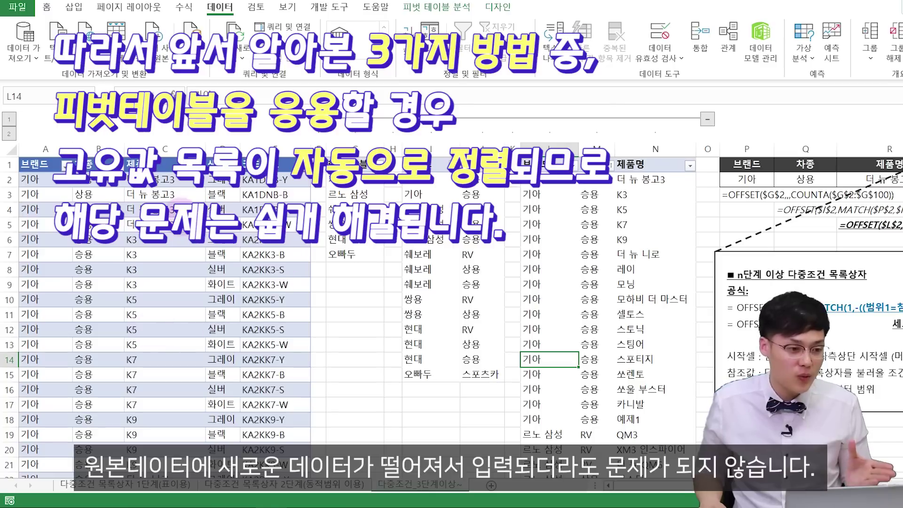
{"action": "left_click_drag", "start_coordinate": [42, 206], "coordinate": [257, 326]}
{"action": "left_click", "coordinate": [282, 270]}
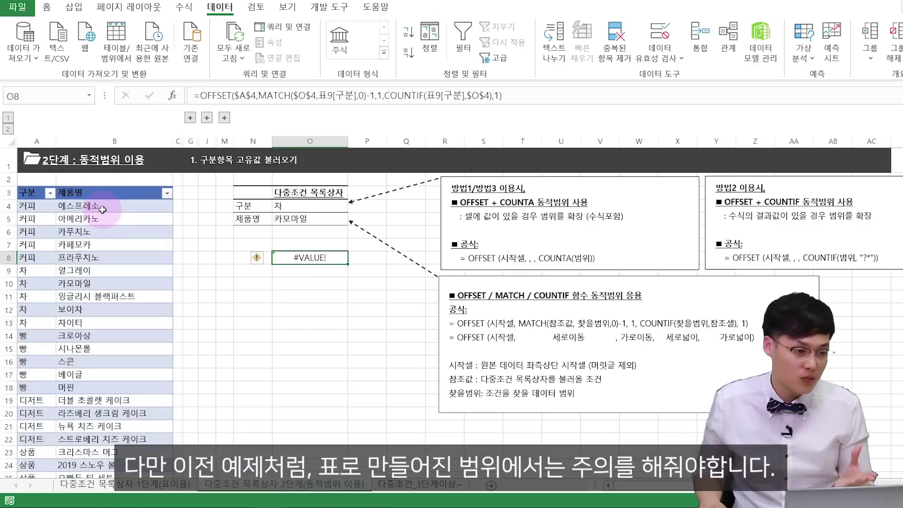
On the 2단계(동적범위 이용) sheet, examine how the 구분 values are grouped in consecutive blocks in the source table.
{"action": "left_click_drag", "start_coordinate": [103, 209], "coordinate": [49, 311]}
{"action": "left_click", "coordinate": [49, 374]}
{"action": "left_click_drag", "start_coordinate": [36, 219], "coordinate": [59, 277]}
Insert a table row above 보이차 and fill it with 구분 커피 and 제품명 카라멜마키아토.
{"action": "left_click_drag", "start_coordinate": [33, 308], "coordinate": [109, 308]}
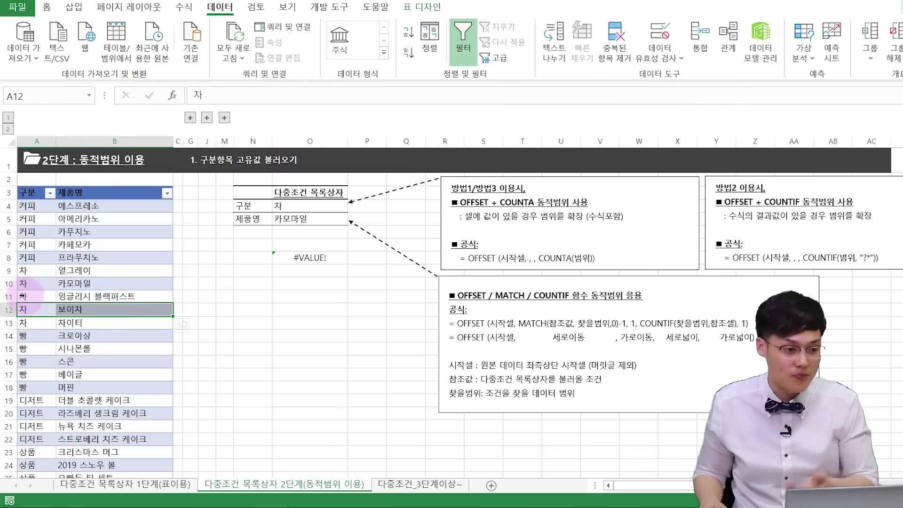
{"action": "key", "text": "ctrl+shift+plus"}
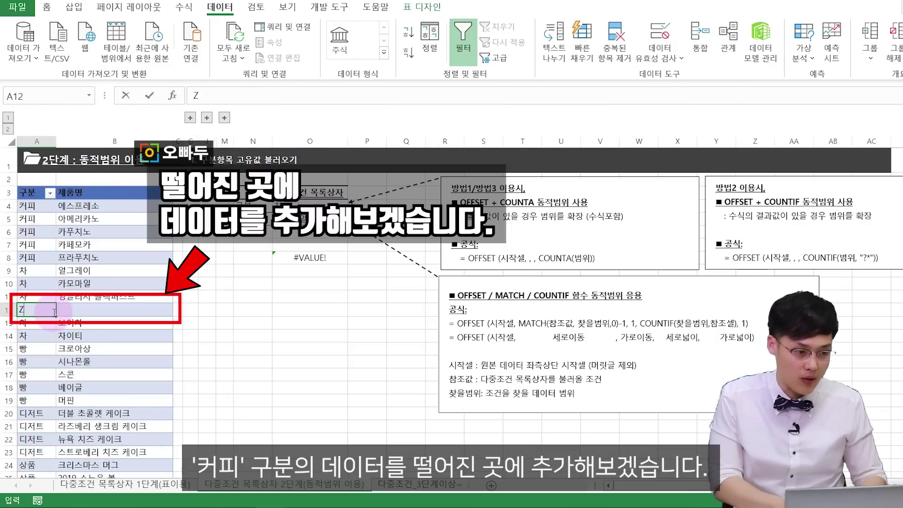
{"action": "type", "text": "Z"}
{"action": "key", "text": "Tab"}
{"action": "type", "text": "카마레"}
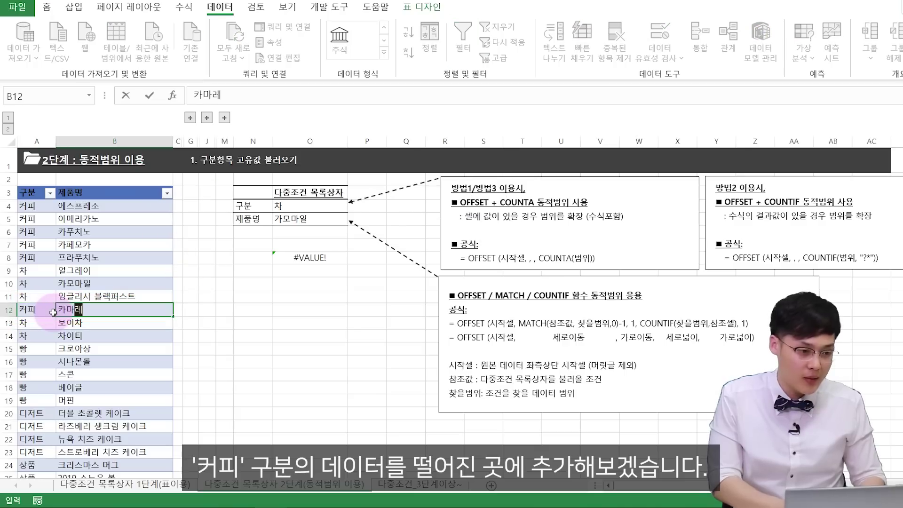
{"action": "type", "text": "마키타"}
{"action": "key", "text": "BackSpace"}
{"action": "key", "text": "BackSpace"}
{"action": "type", "text": "앝ㅗ"}
{"action": "key", "text": "Return"}
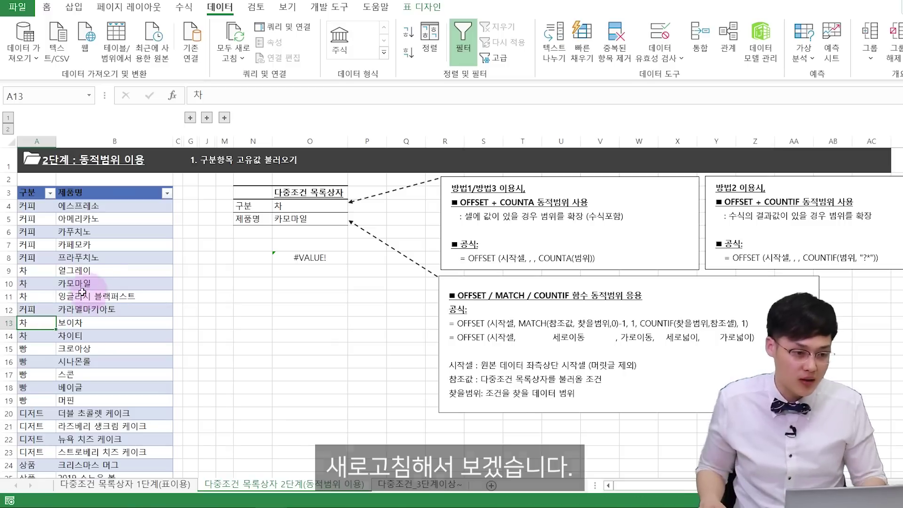
Choose 커피 as the 구분 in O4 and open the dependent 제품명 list in O5 to check its items.
{"action": "left_click", "coordinate": [294, 206]}
{"action": "left_click", "coordinate": [353, 207]}
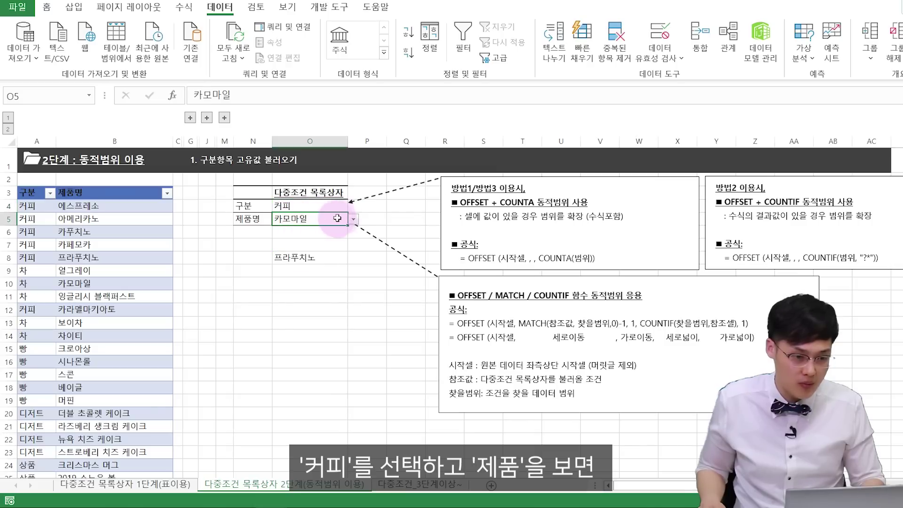
{"action": "left_click", "coordinate": [355, 220]}
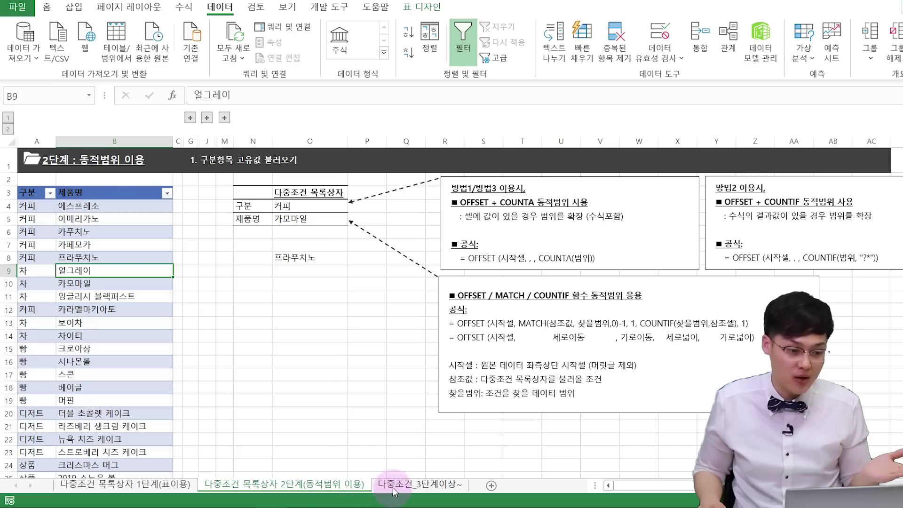
Return to the 다중조건_3단계이상 sheet, collapse the grouped helper table columns, and open the 코드번호 formula in T2 for inspection.
{"action": "left_click", "coordinate": [393, 488]}
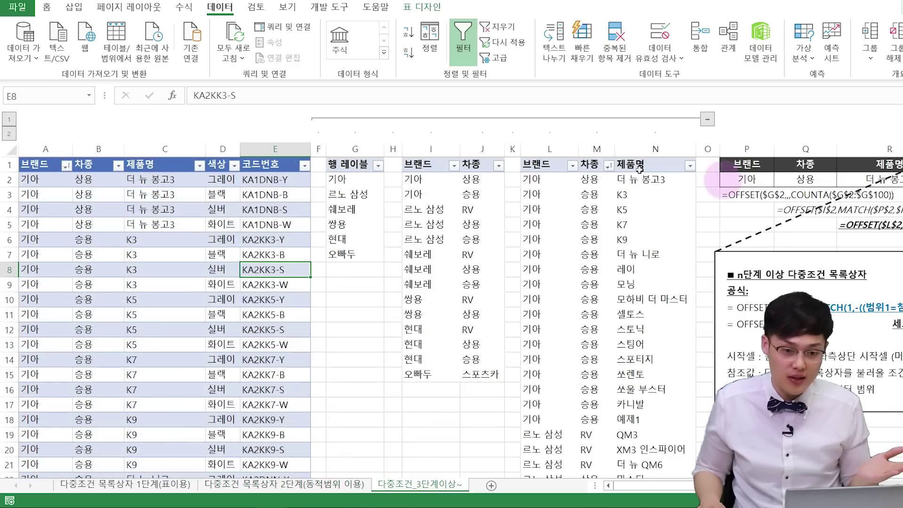
{"action": "left_click", "coordinate": [707, 119]}
{"action": "left_click", "coordinate": [661, 181]}
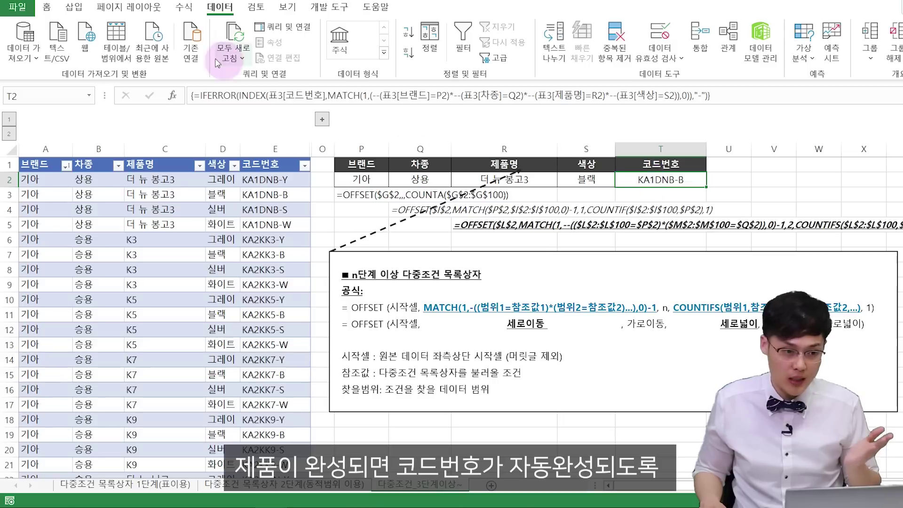
{"action": "left_click", "coordinate": [259, 97]}
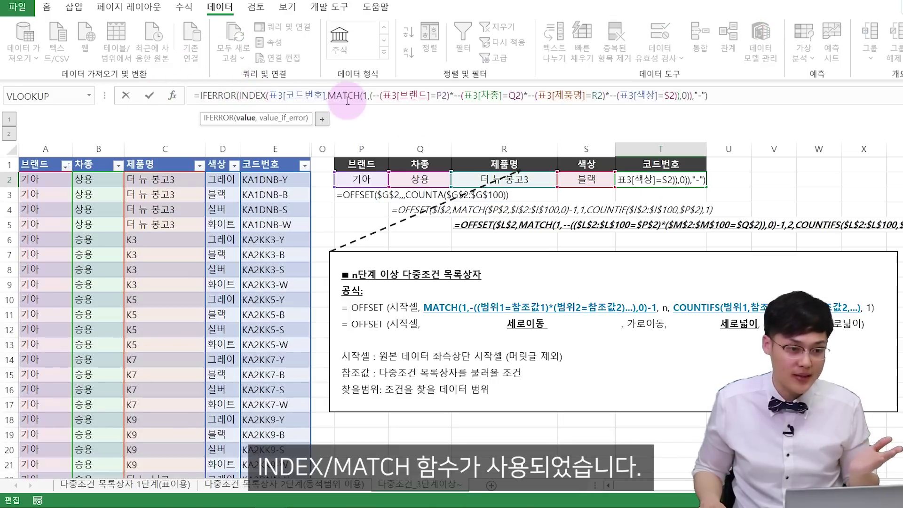